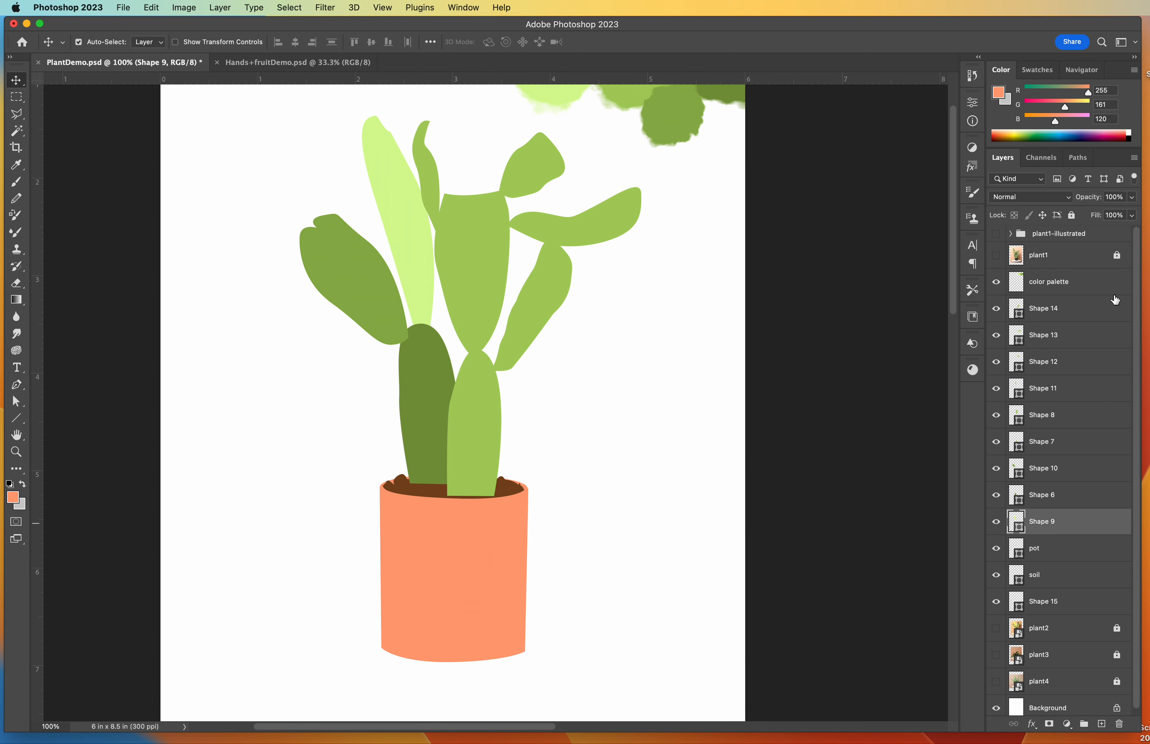
Step: Group the cactus shape layers from Shape 9 up to Shape 14 into a group named "plant"
shift+click(1073, 319)
right_click(1078, 317)
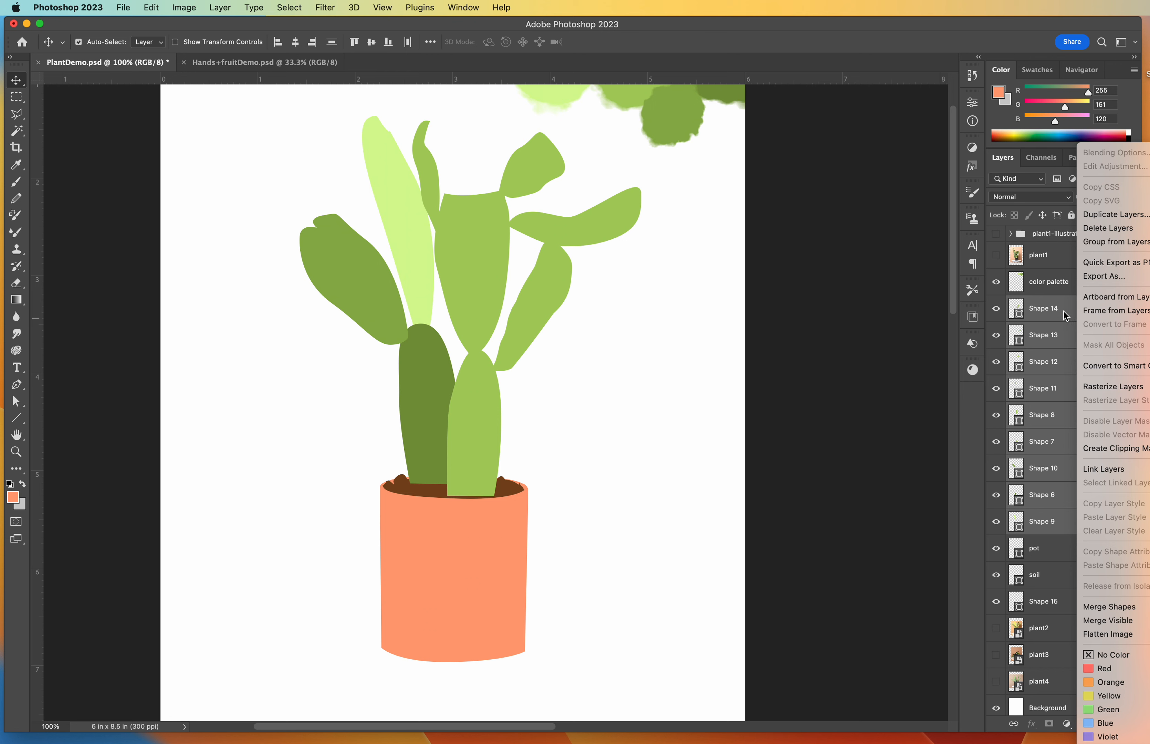
click(1108, 244)
text(plant)
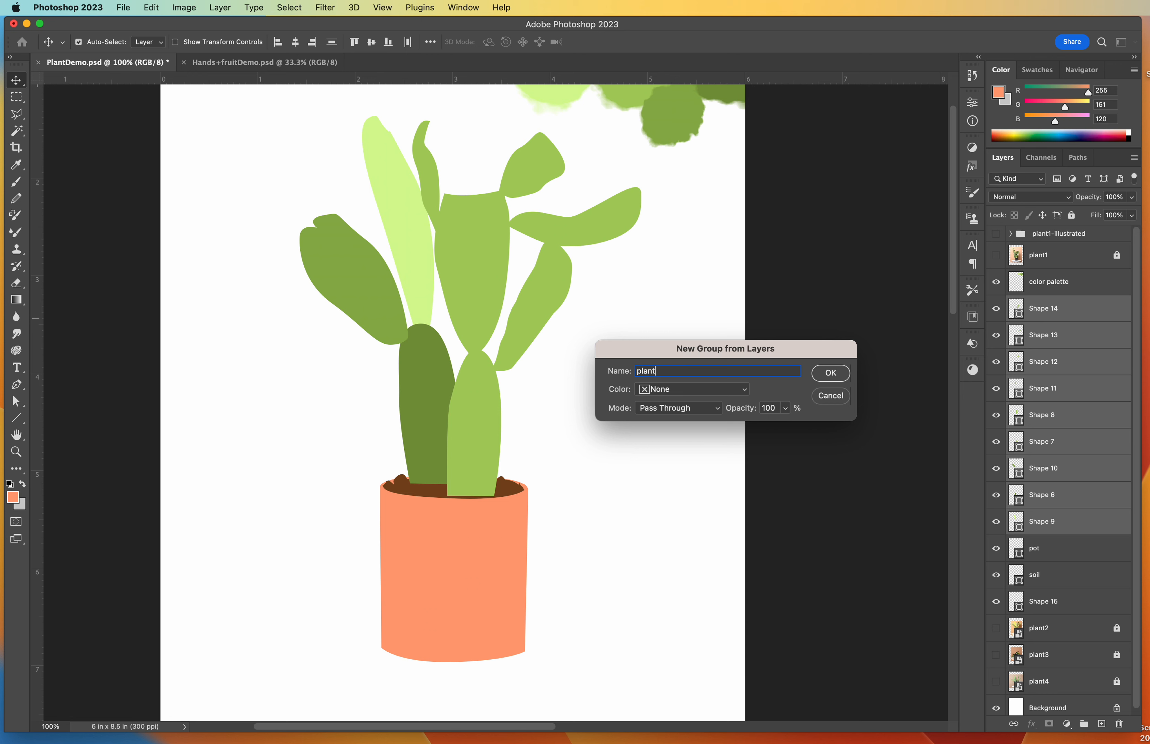
key(Return)
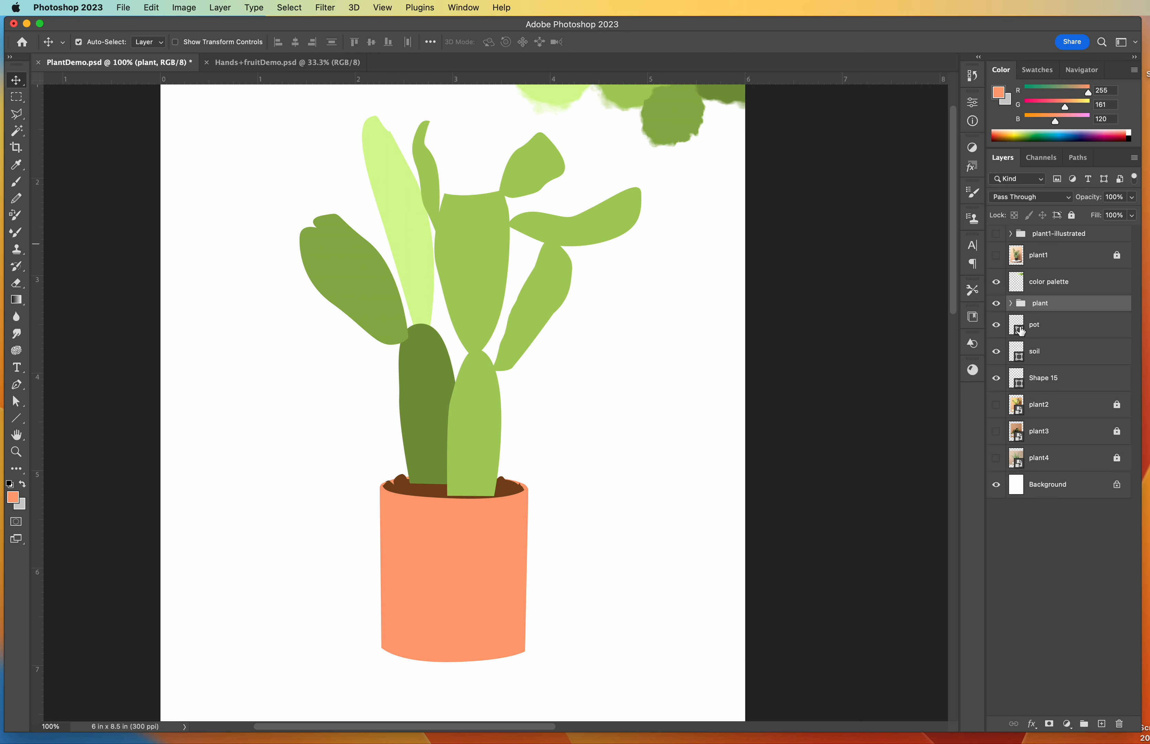
Step: Rename the Shape 15 layer as "pot behind" and select the pot layer
click(1065, 334)
double_click(1066, 378)
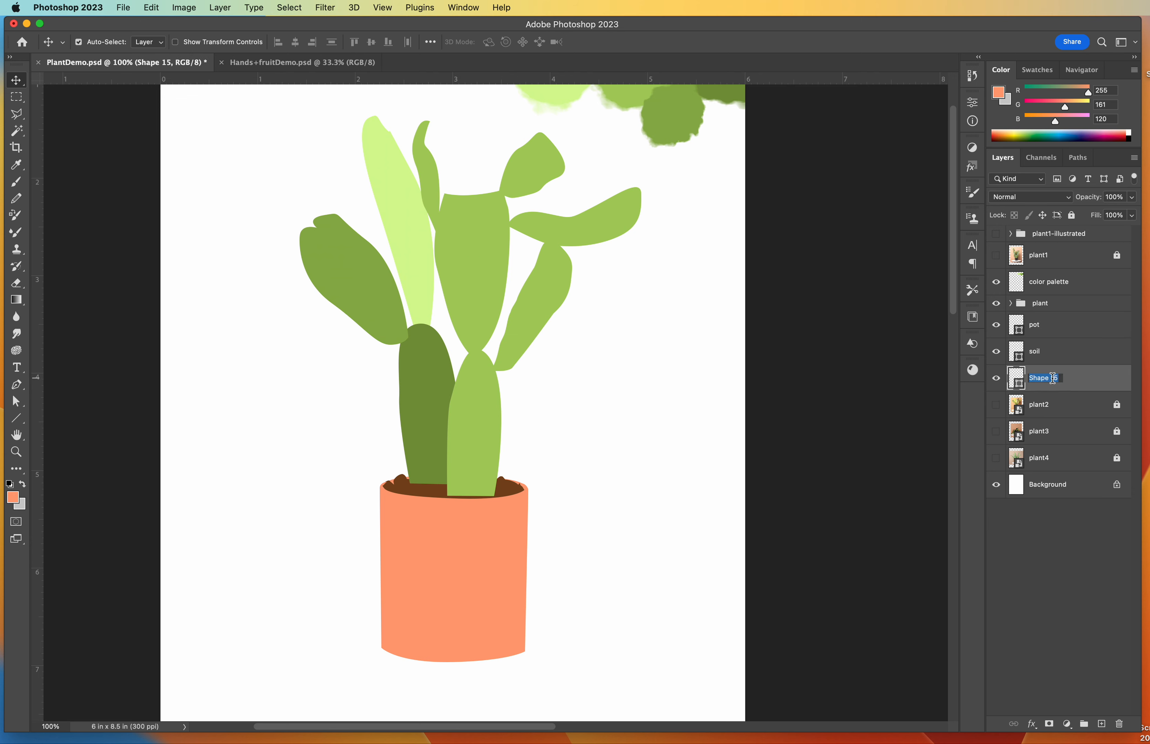
text(pot behind)
key(Return)
click(1063, 352)
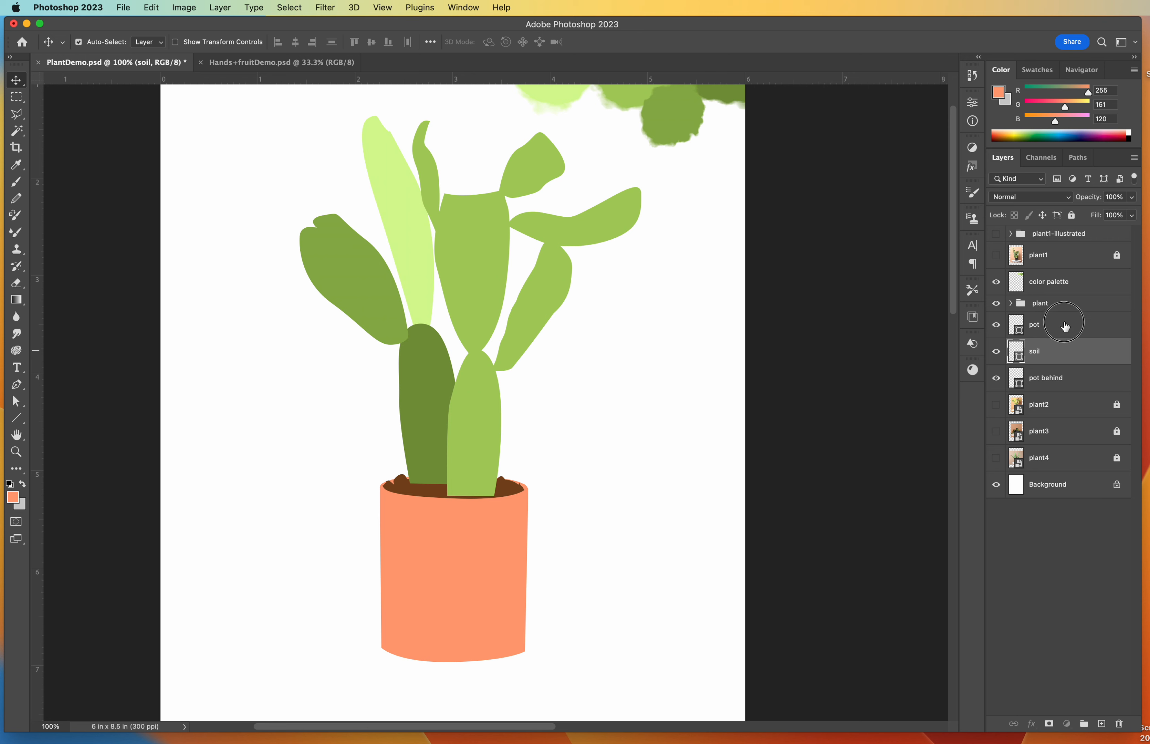
click(1065, 326)
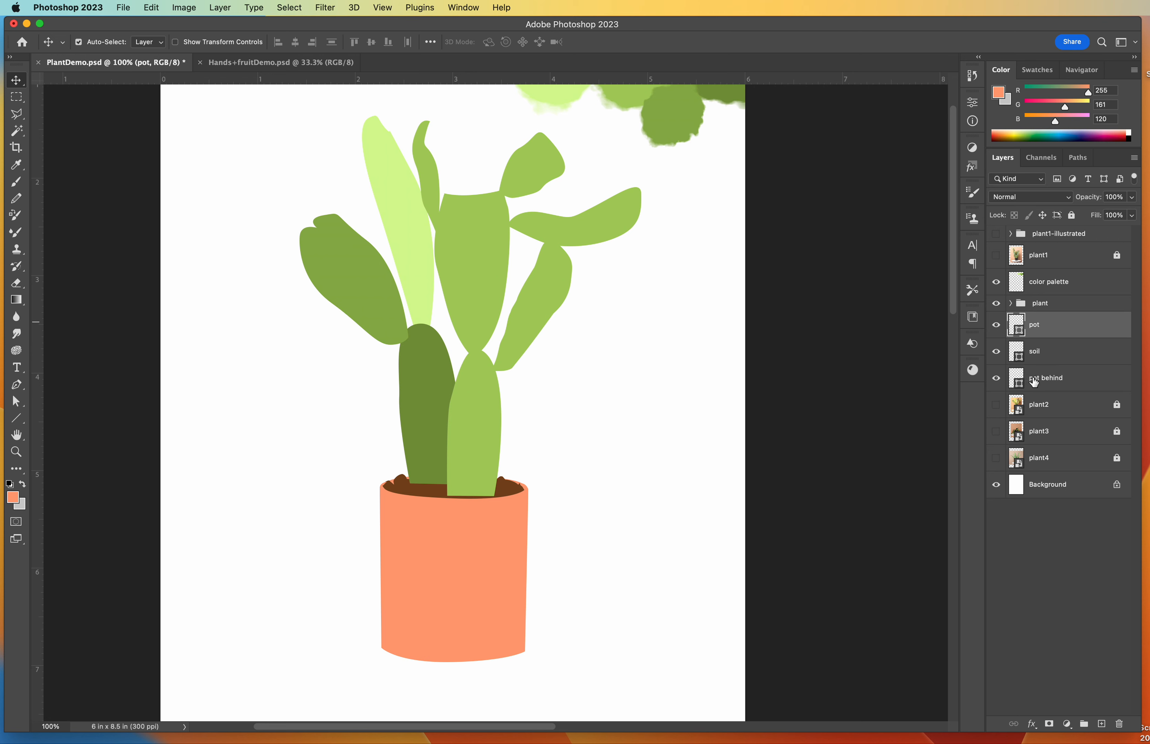
Step: Hide the color palette, plant, pot, soil and pot behind layers and show the plant2 reference photo
click(997, 283)
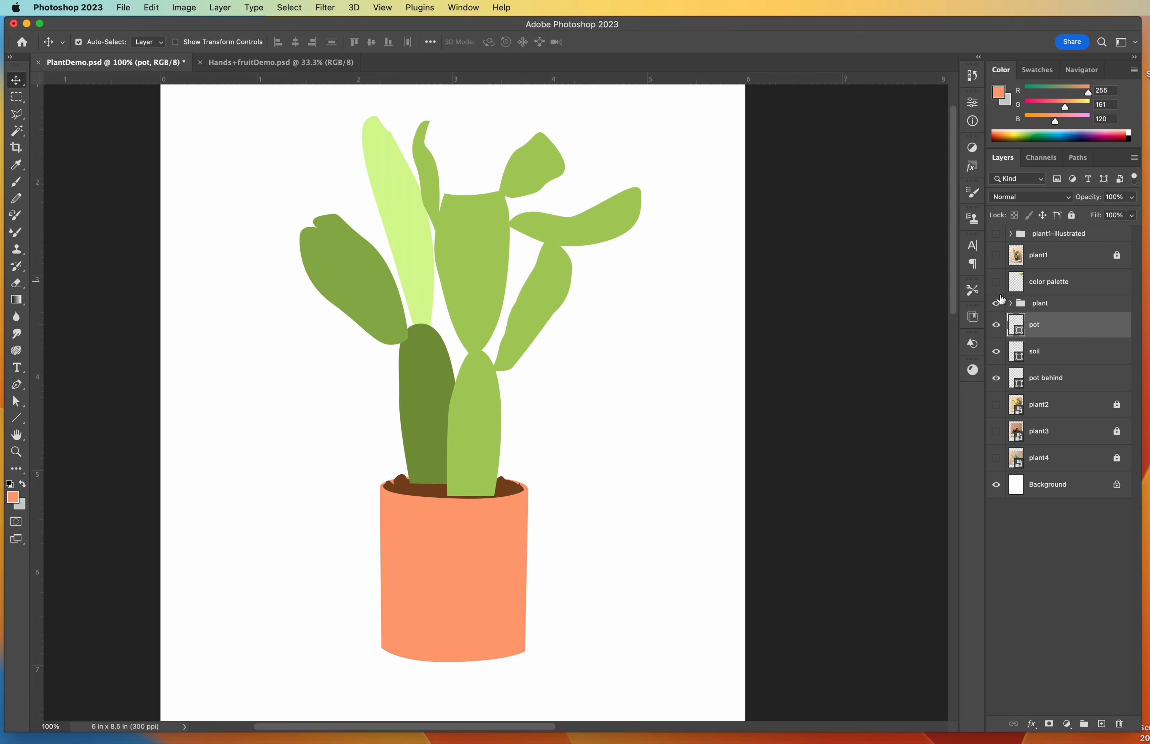
click(997, 303)
click(996, 325)
click(996, 351)
click(996, 378)
click(998, 406)
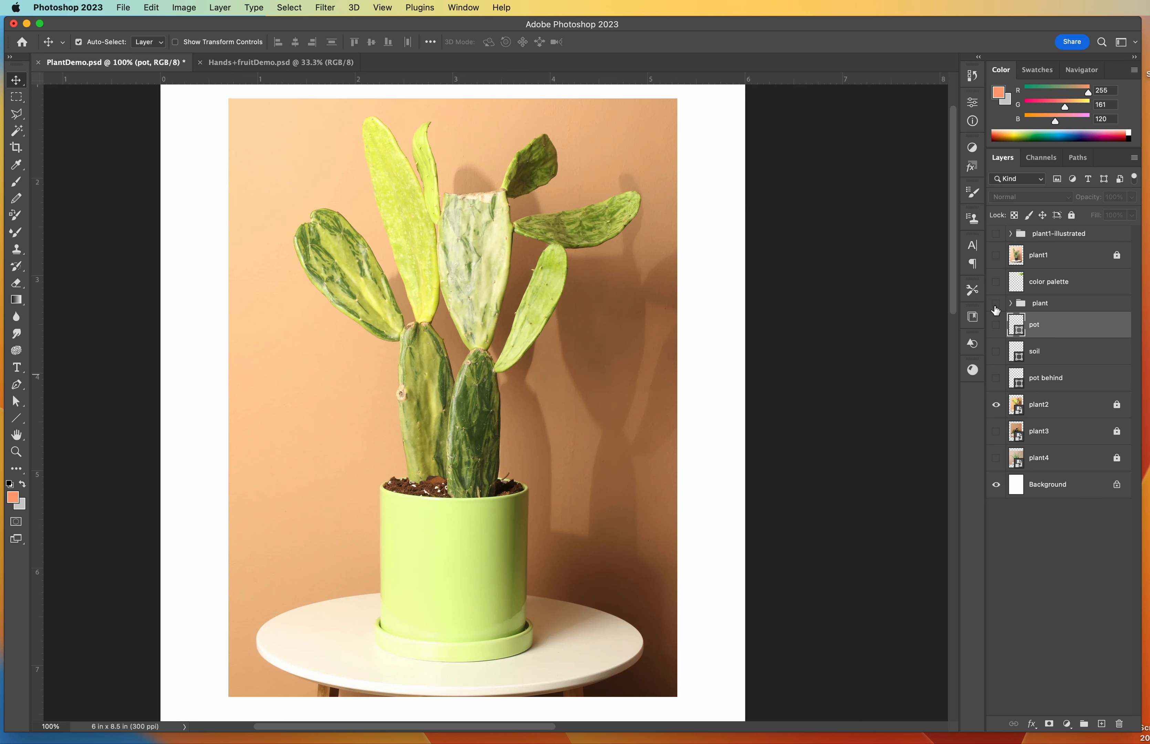
Step: Hide the plant2 photo and restore the illustration and color palette layers to view the whole drawing
click(996, 403)
drag(996, 379, 998, 284)
click(997, 283)
click(997, 285)
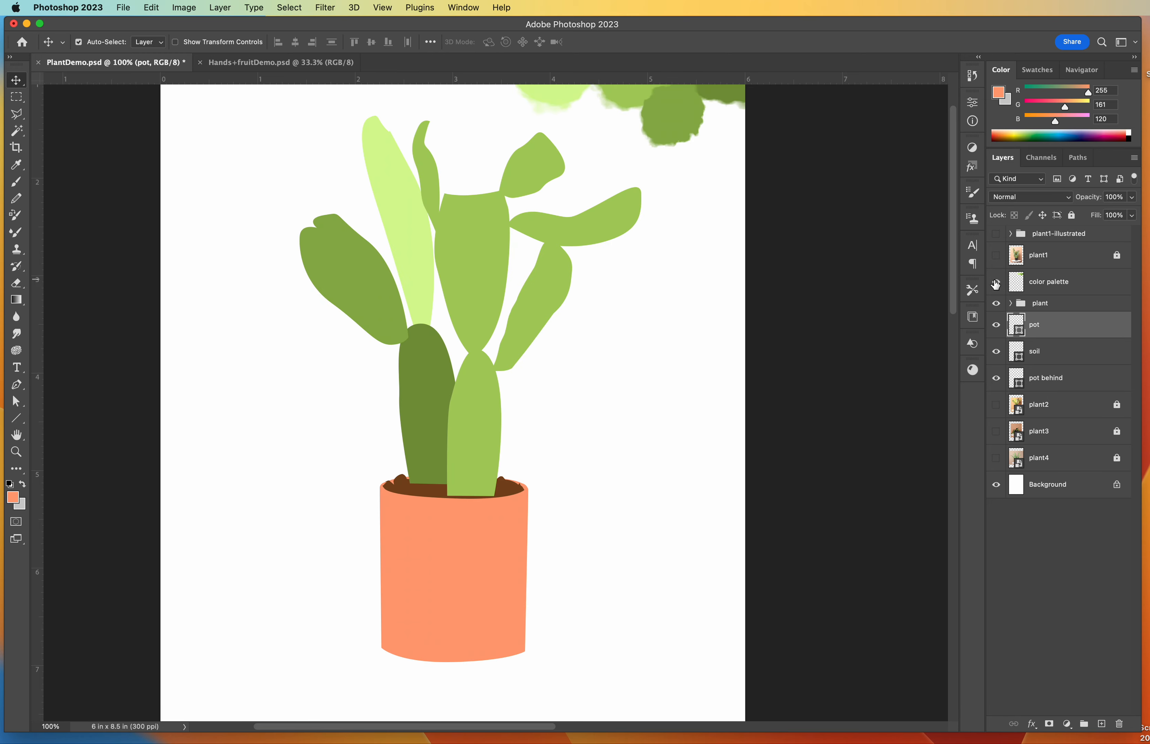
scroll(860, 261, up, 3)
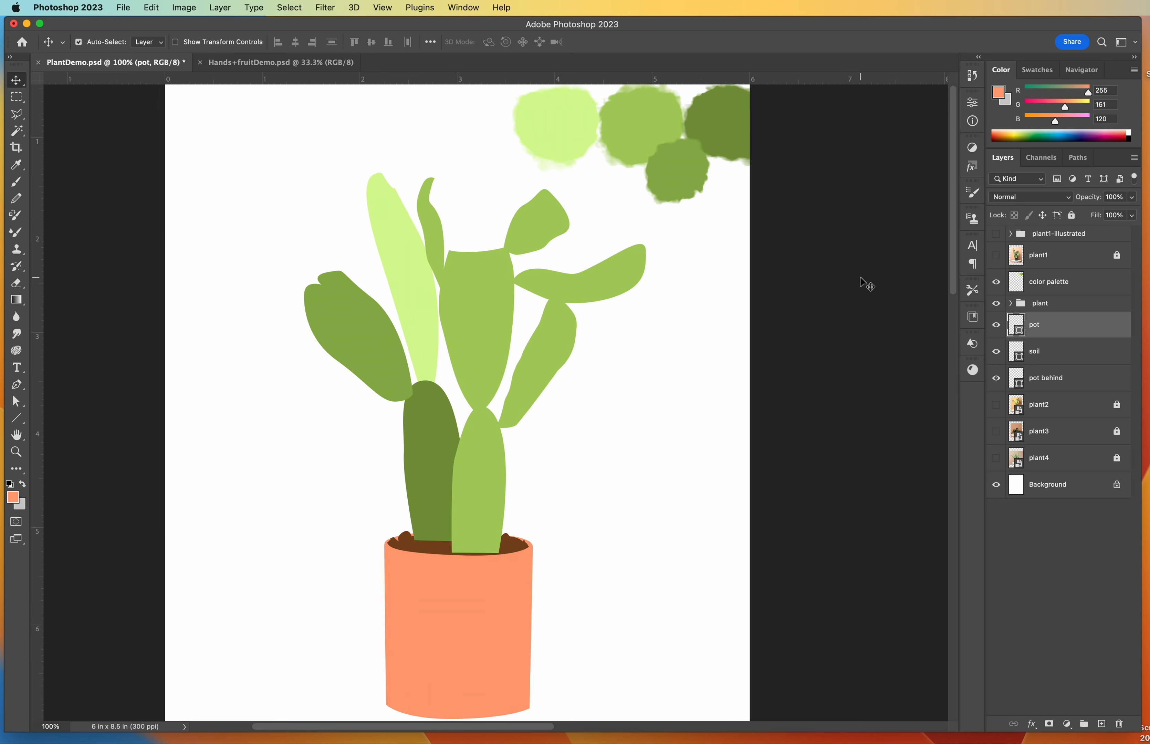
mouse_move(728, 292)
mouse_down()
mouse_move(746, 292)
mouse_move(736, 298)
mouse_up()
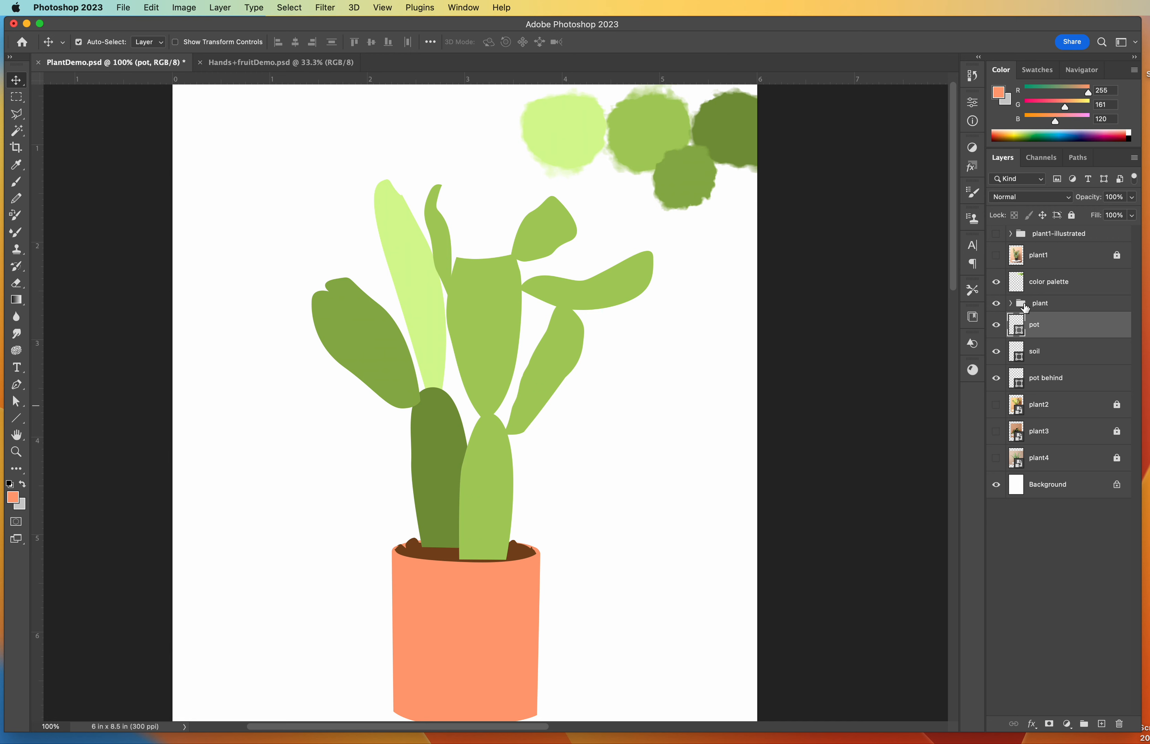
Step: Expand the plant group and switch Shape 14 off and on to identify its cactus part
click(1010, 303)
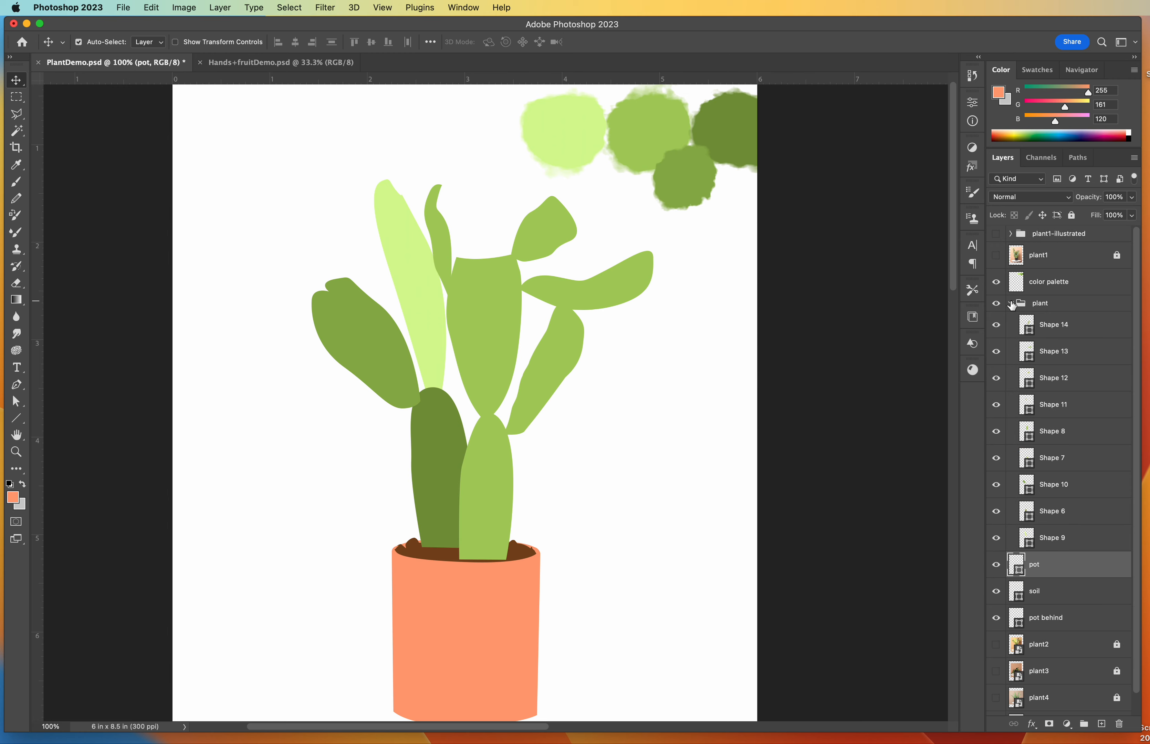
click(997, 325)
click(997, 325)
click(997, 326)
click(997, 326)
click(997, 324)
click(998, 325)
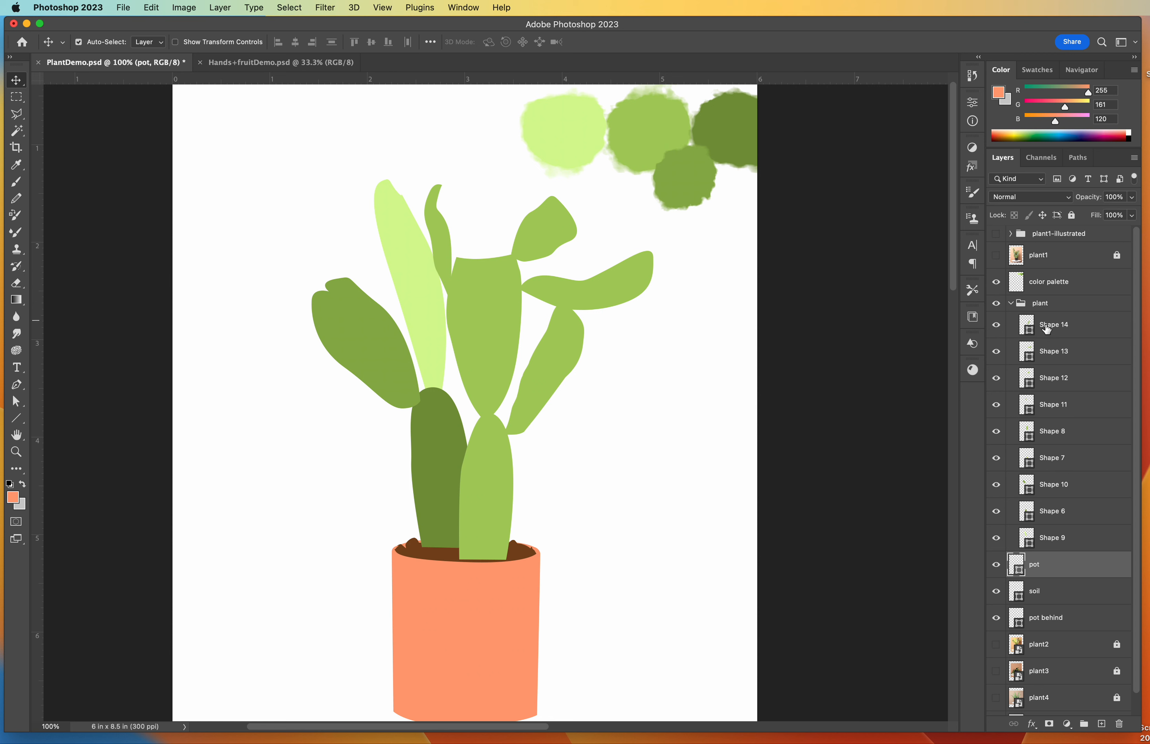
Step: Switch Shape 13, Shape 12, Shape 11 and Shape 8 off and on to identify the cactus part in each
click(997, 352)
click(998, 352)
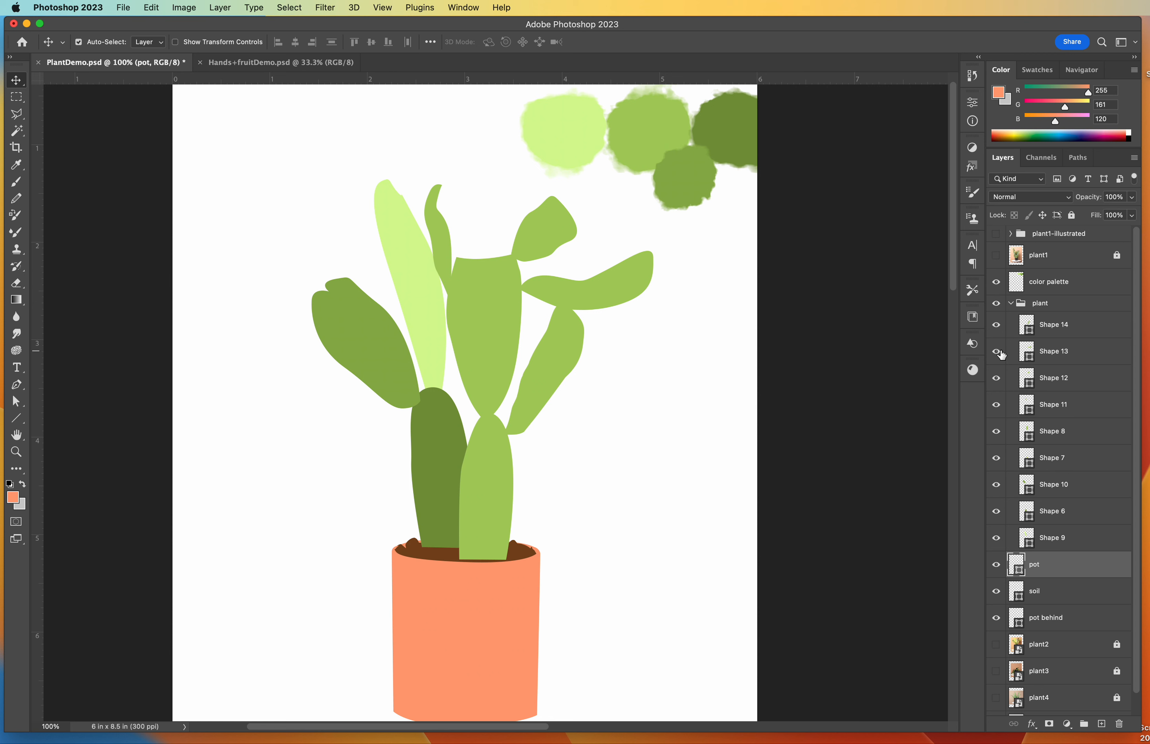
click(1090, 357)
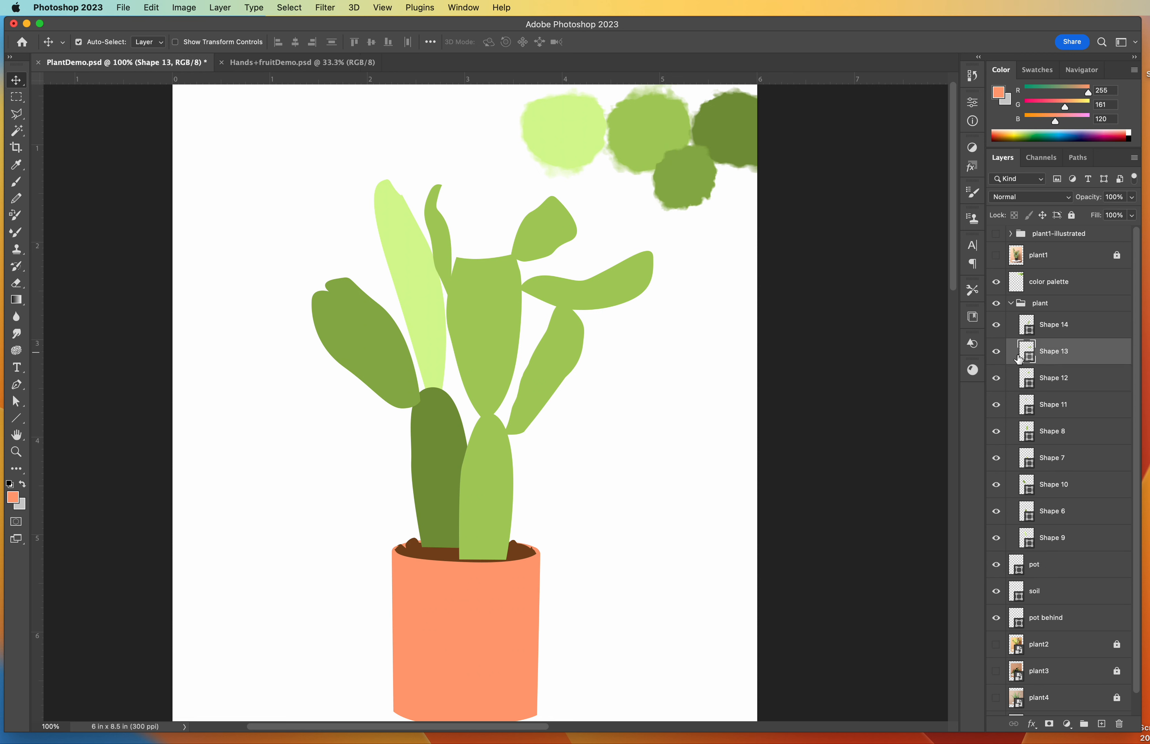
click(997, 352)
click(998, 353)
click(997, 379)
click(997, 378)
click(997, 404)
click(997, 405)
click(997, 433)
click(997, 437)
Step: Merge Shape 13, Shape 12, Shape 11 and Shape 8 into a single shape layer
click(1077, 437)
shift+click(1081, 364)
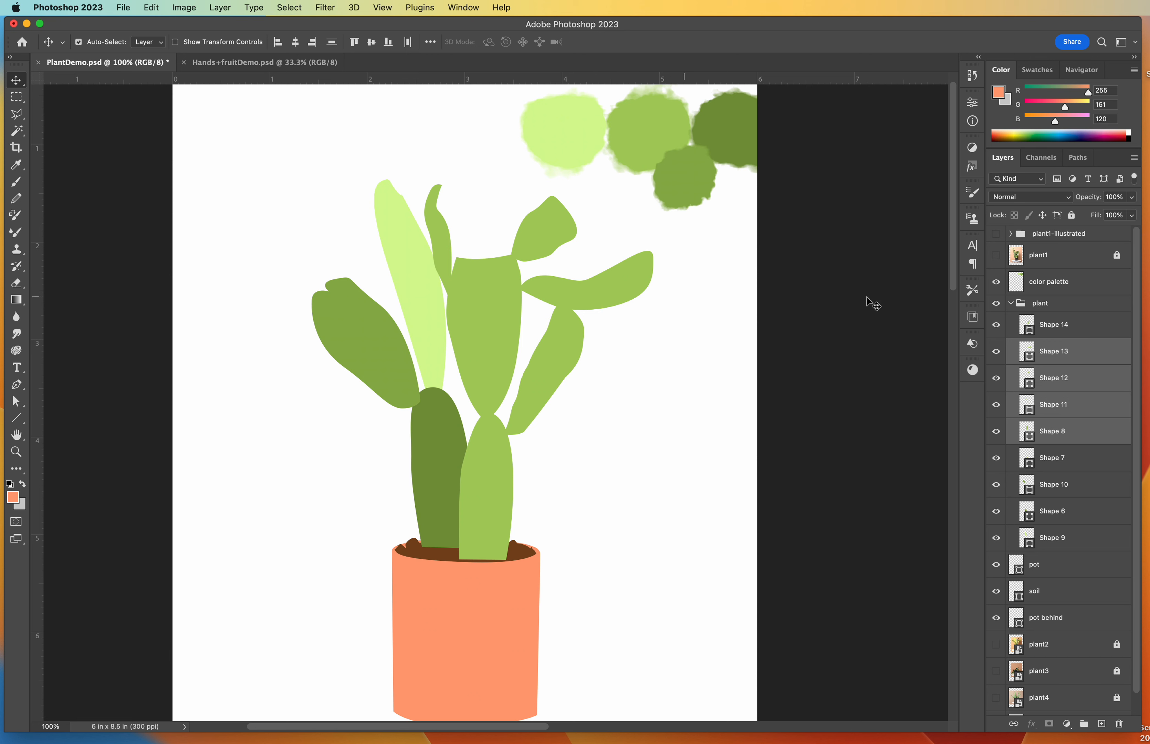
right_click(1096, 351)
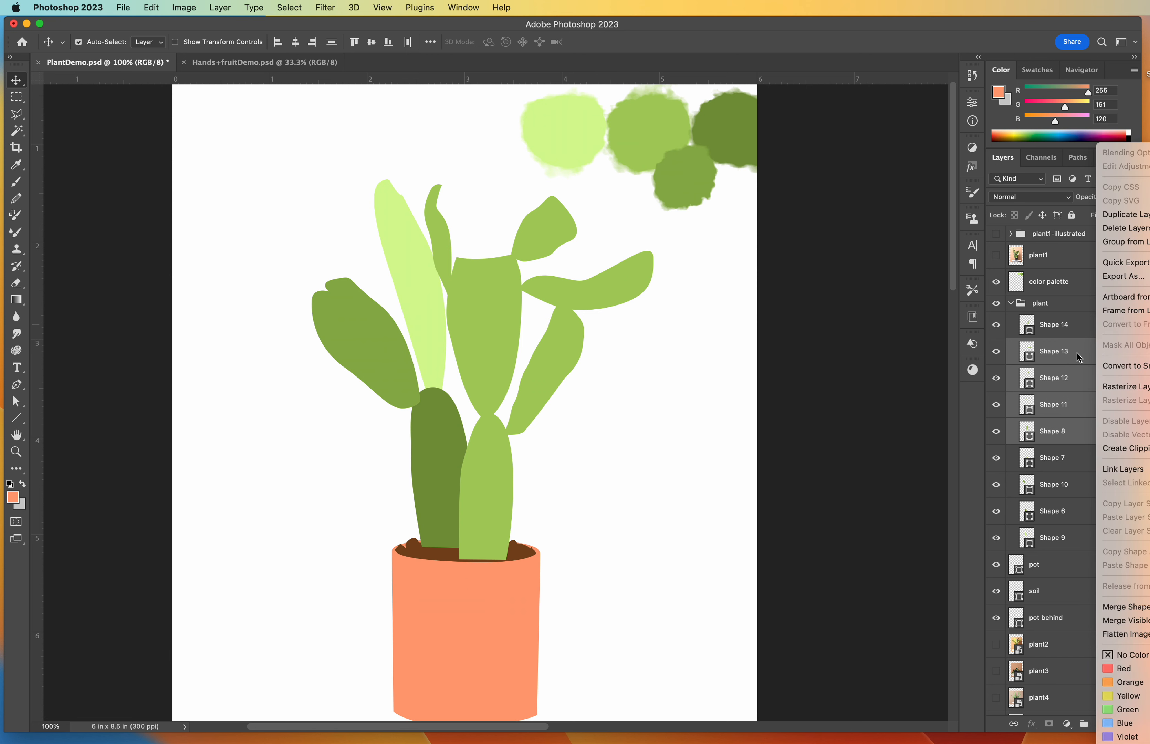
click(1088, 357)
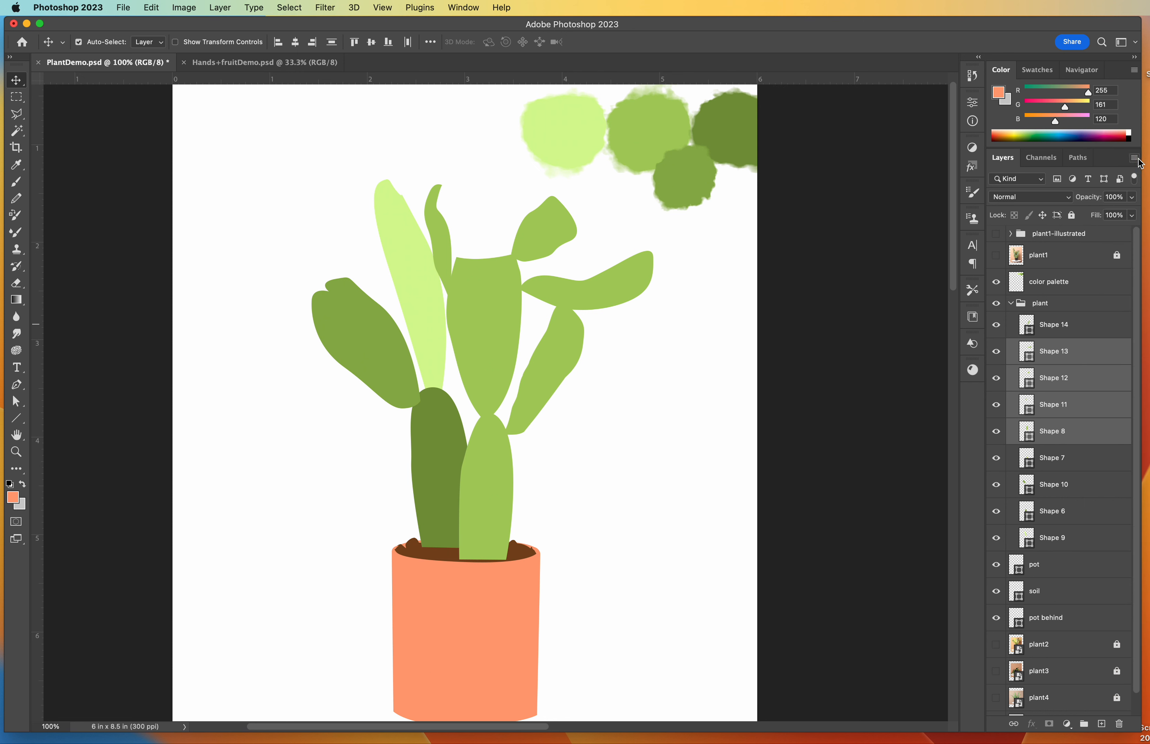
click(1136, 161)
right_click(1086, 352)
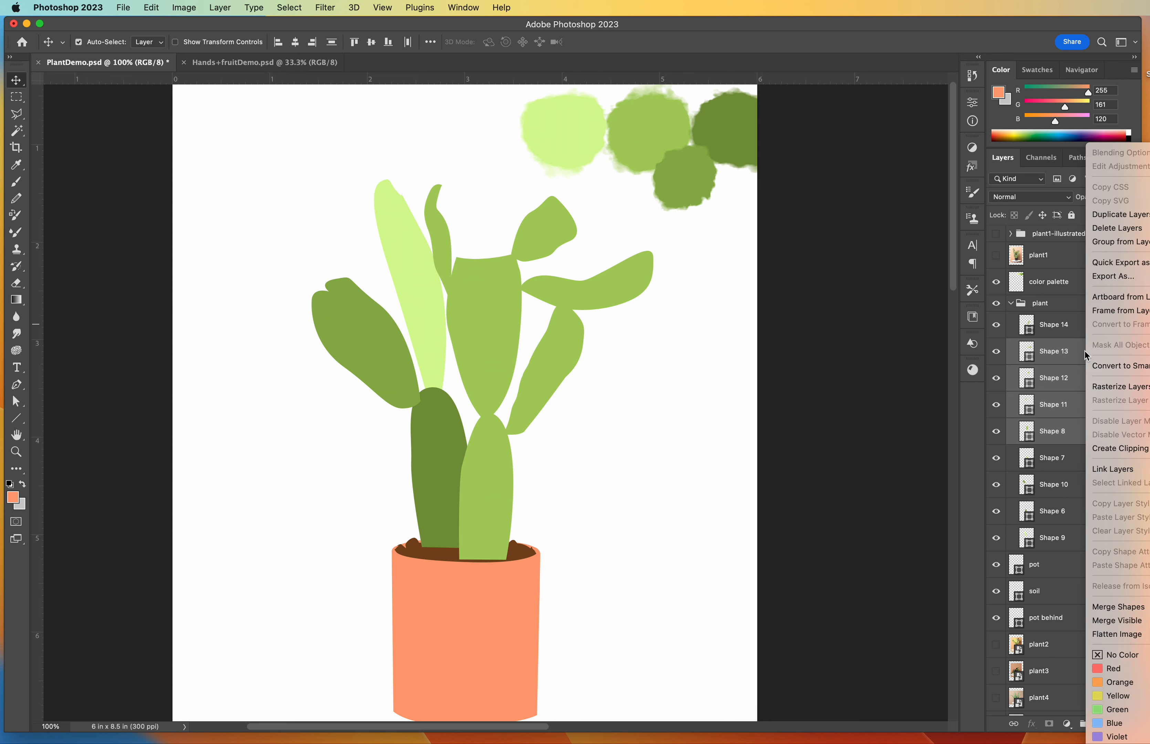
click(1120, 607)
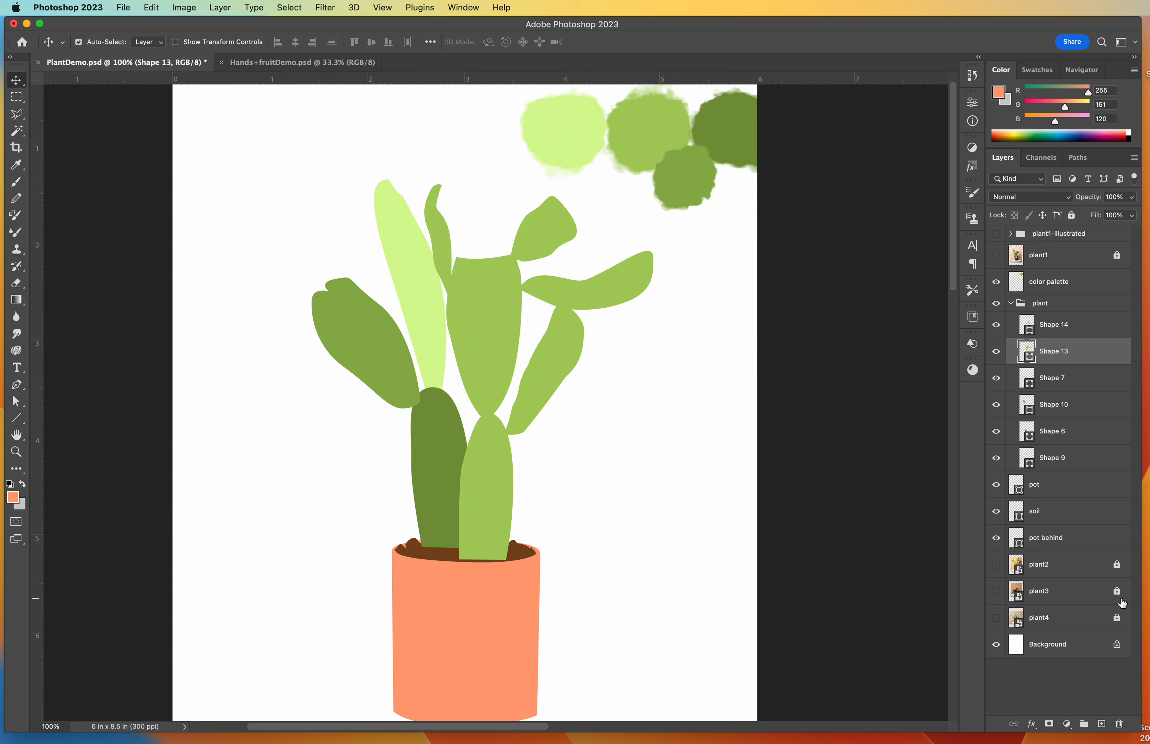
Step: Switch the merged Shape 13 layer off and on to check which cactus parts it contains
click(998, 349)
click(997, 350)
click(998, 349)
click(998, 349)
click(998, 349)
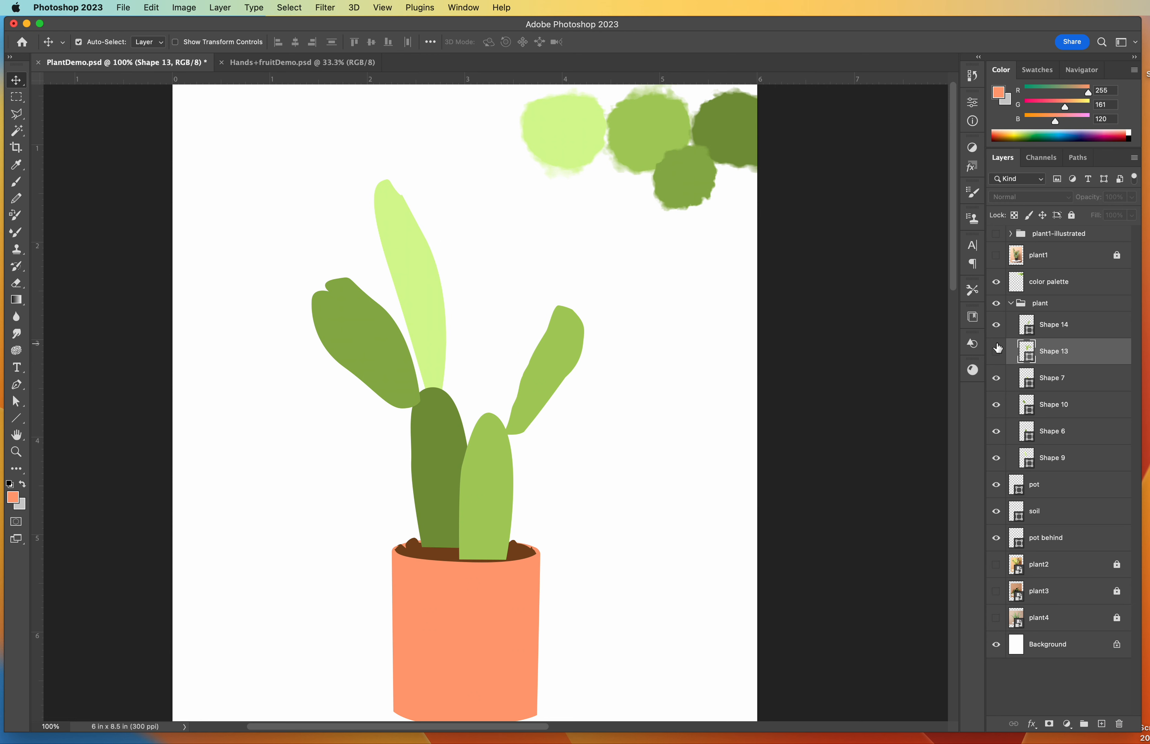
click(998, 348)
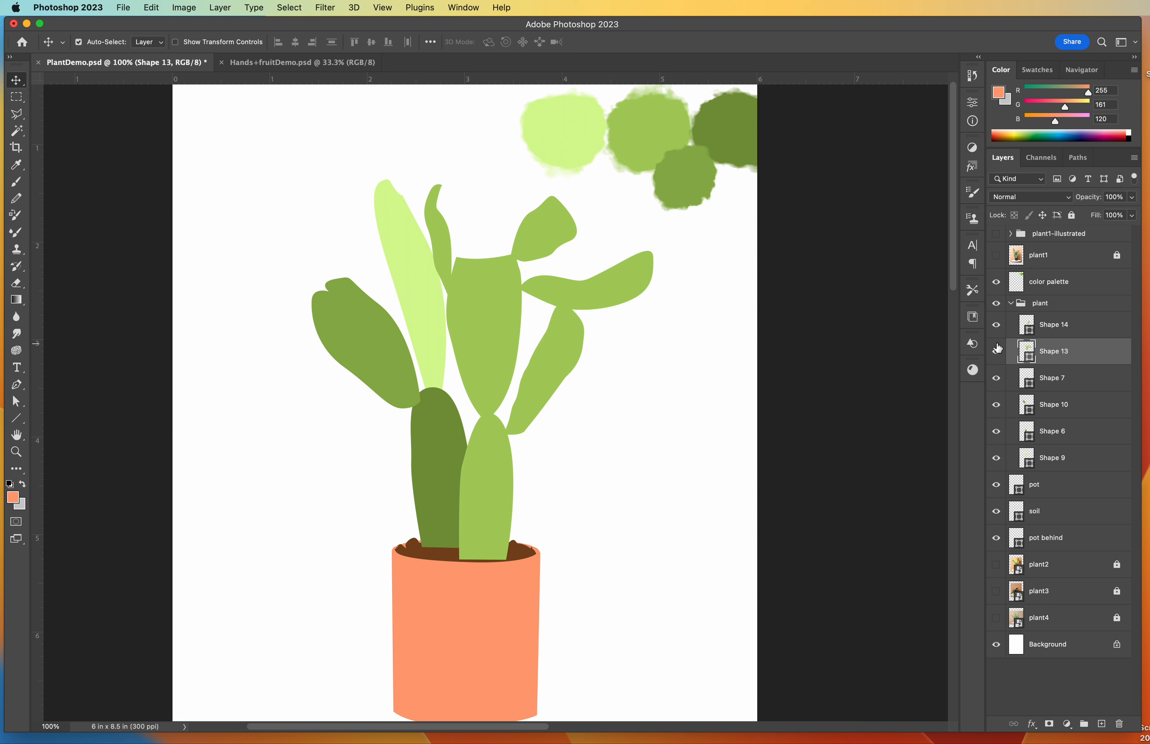
Step: Check which parts Shape 14 and Shape 7 hold and move Shape 7 directly beneath Shape 14
click(998, 325)
click(998, 324)
click(1044, 328)
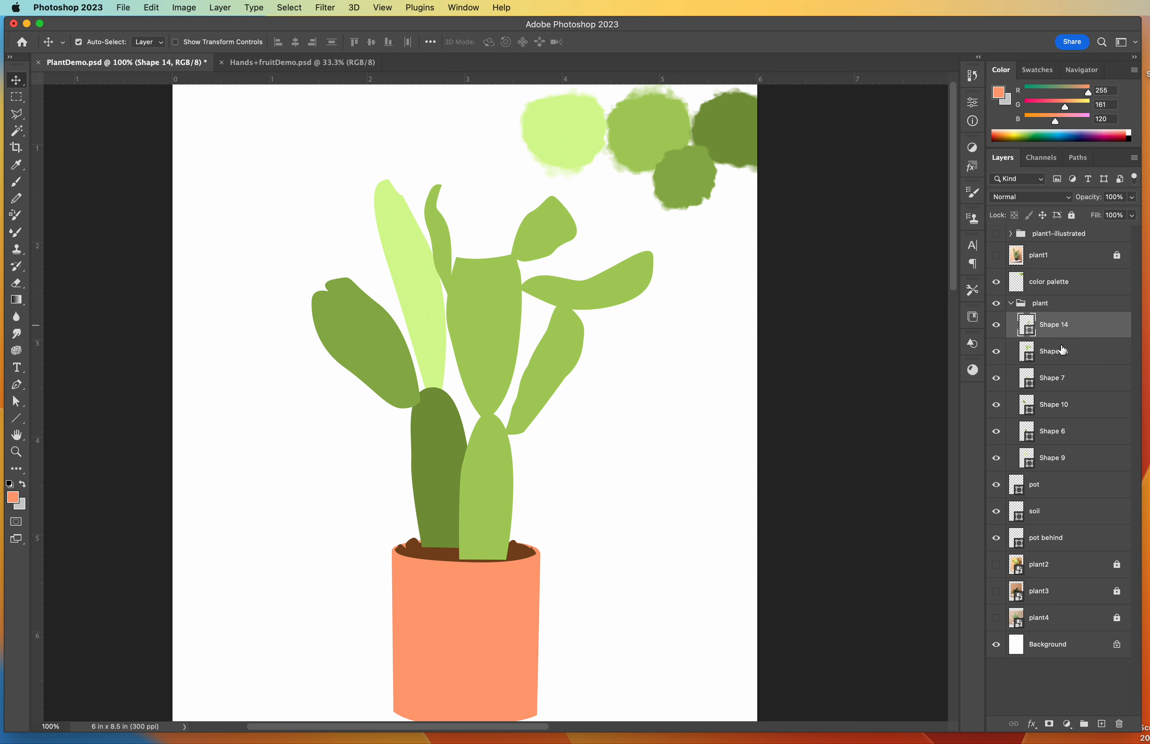
click(1058, 381)
click(997, 379)
click(997, 380)
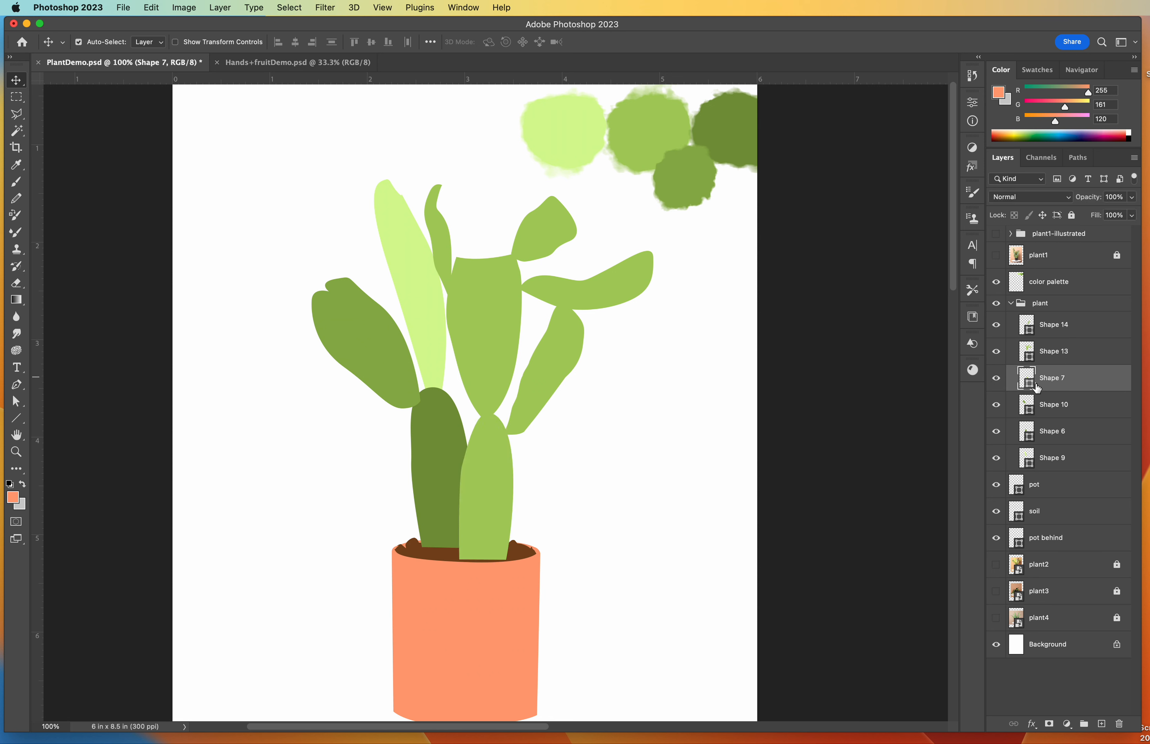
drag(1082, 379, 1086, 341)
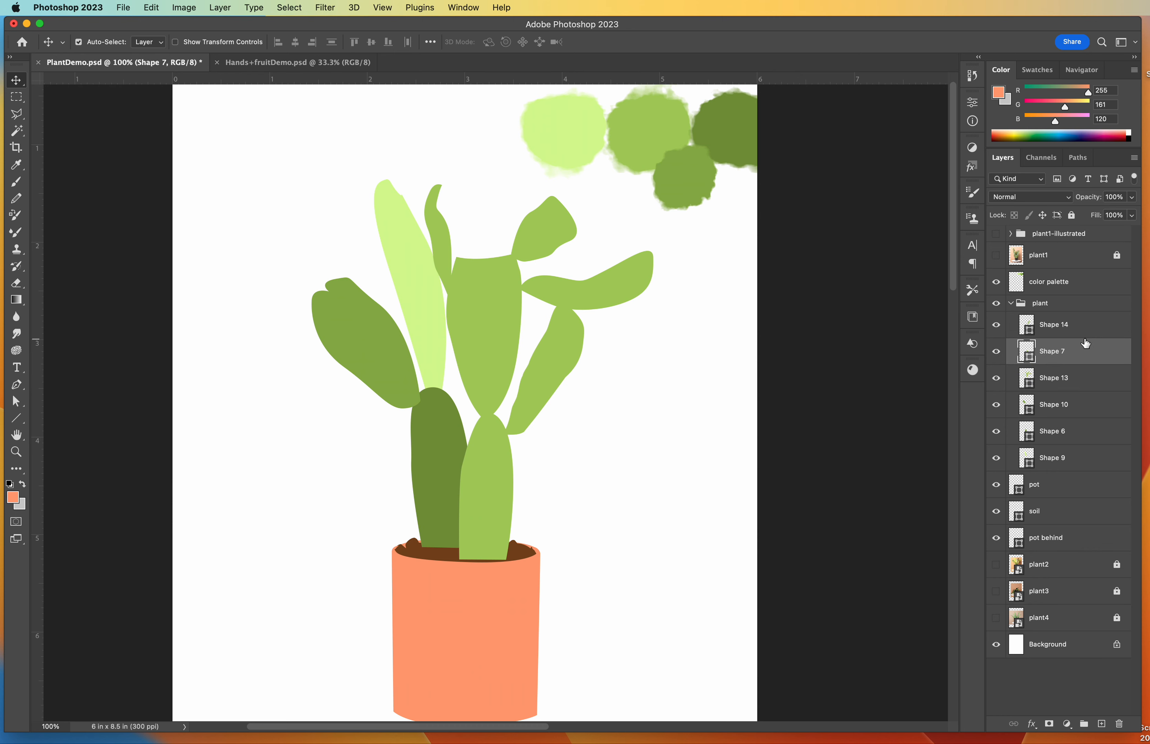
Step: Merge the Shape 14 and Shape 7 layers into one shape layer
click(1099, 328)
shift+click(1090, 358)
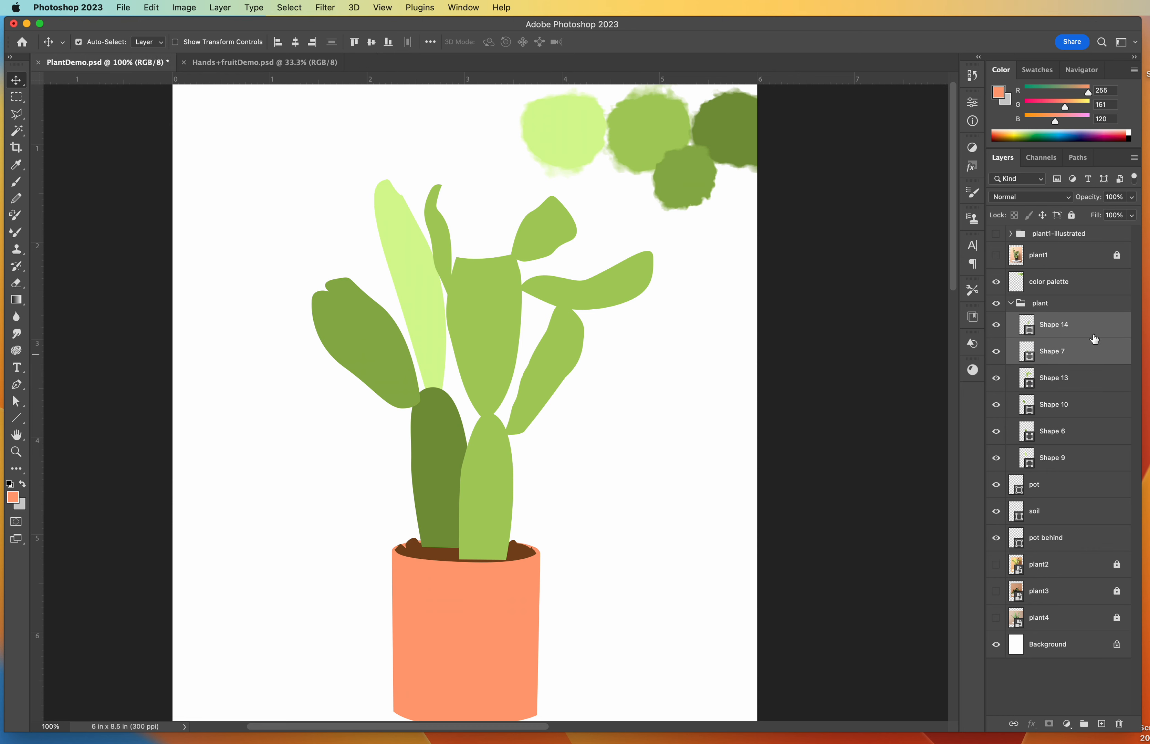
right_click(1096, 333)
click(1123, 607)
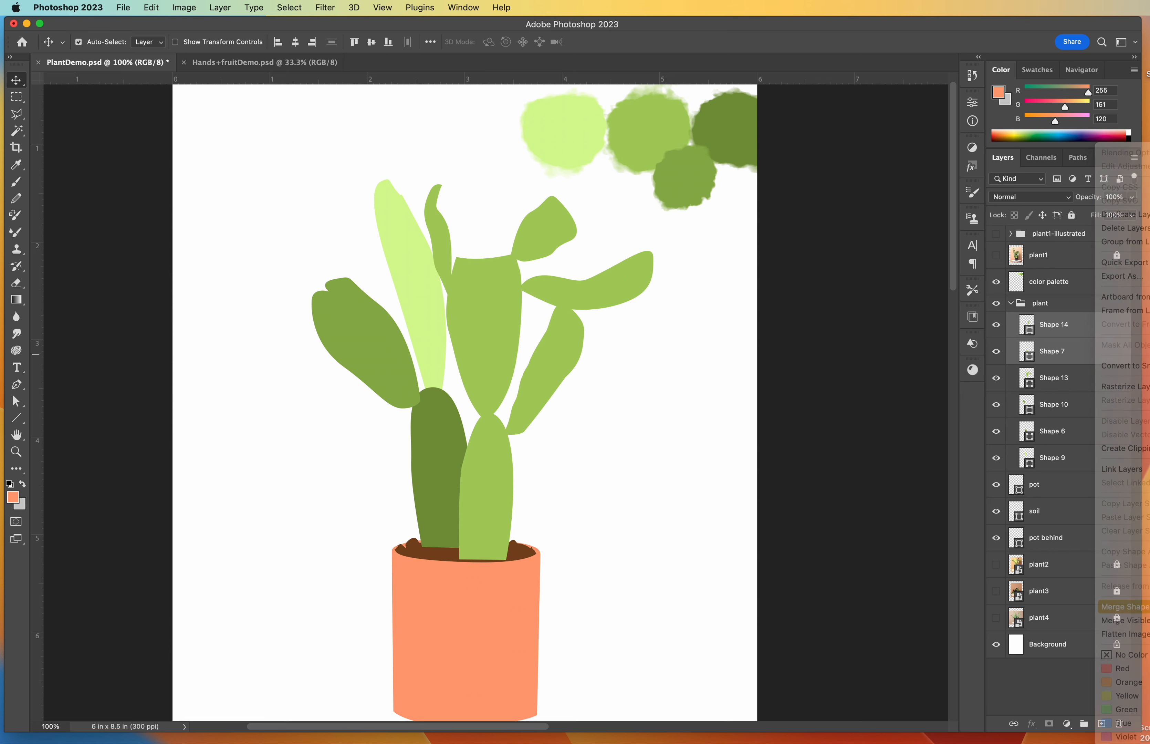
Step: Switch Shape 10, Shape 6 and Shape 9 off and on to identify the cactus part in each
click(997, 379)
click(996, 378)
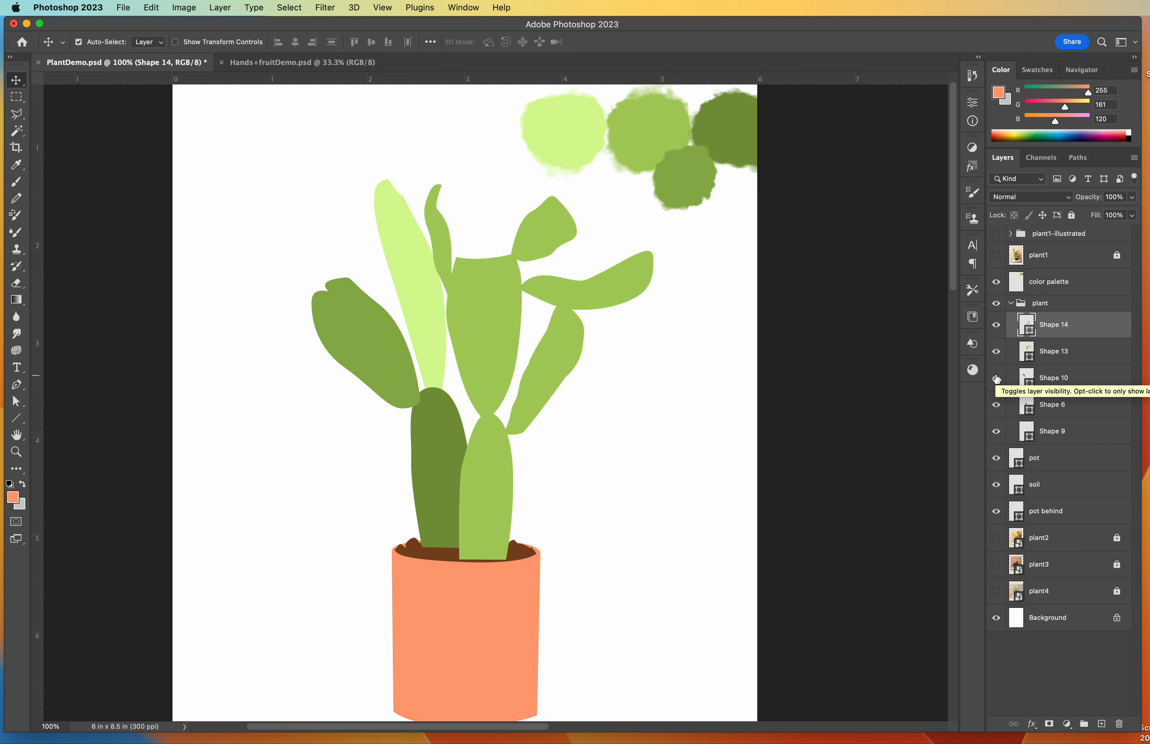
click(997, 378)
click(996, 379)
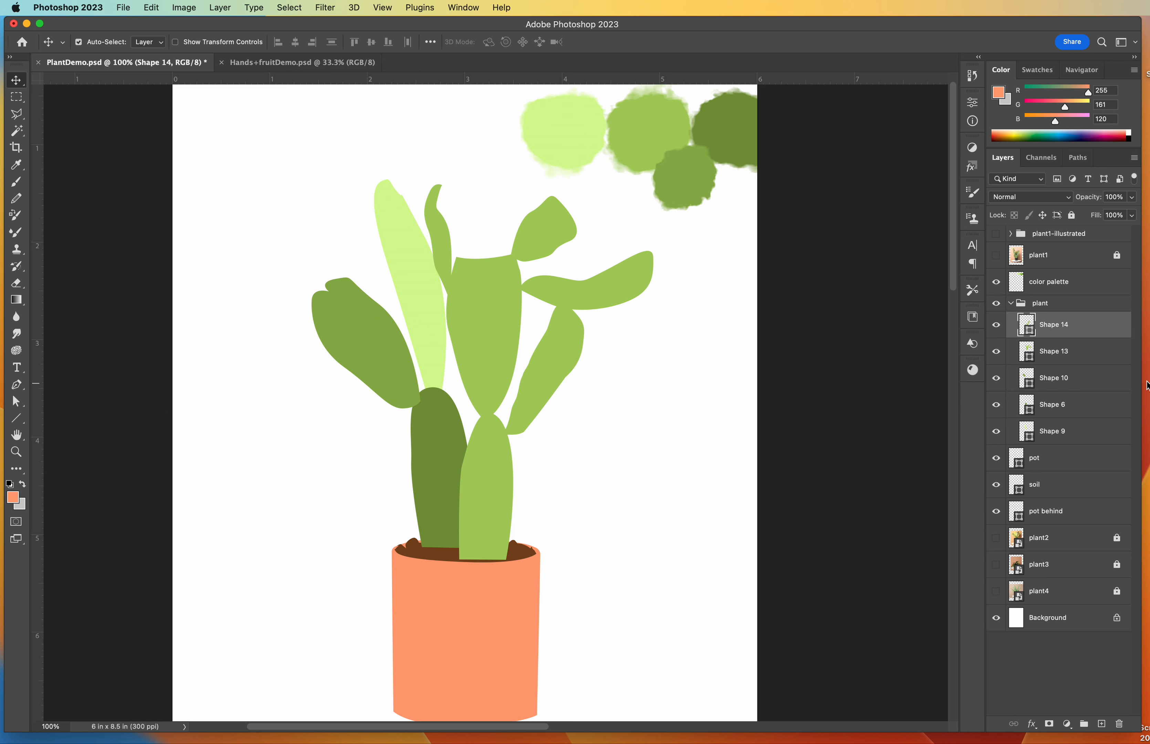
click(996, 380)
click(996, 380)
click(996, 406)
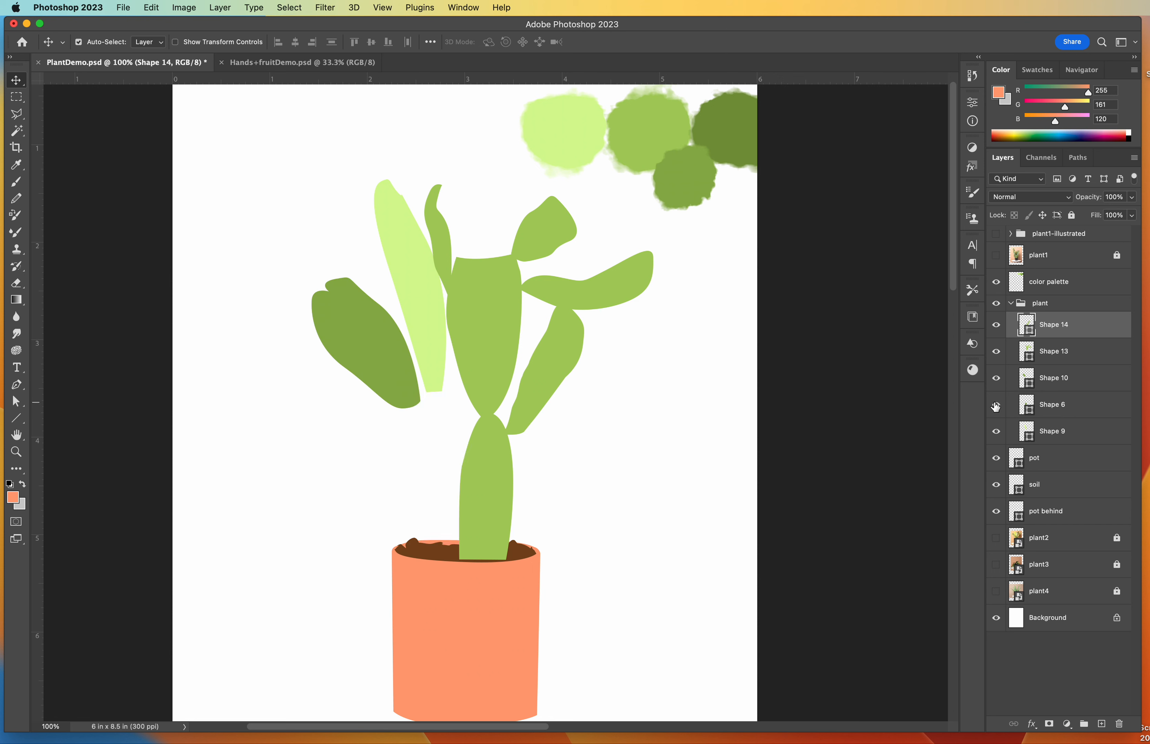
click(996, 405)
click(996, 432)
click(996, 433)
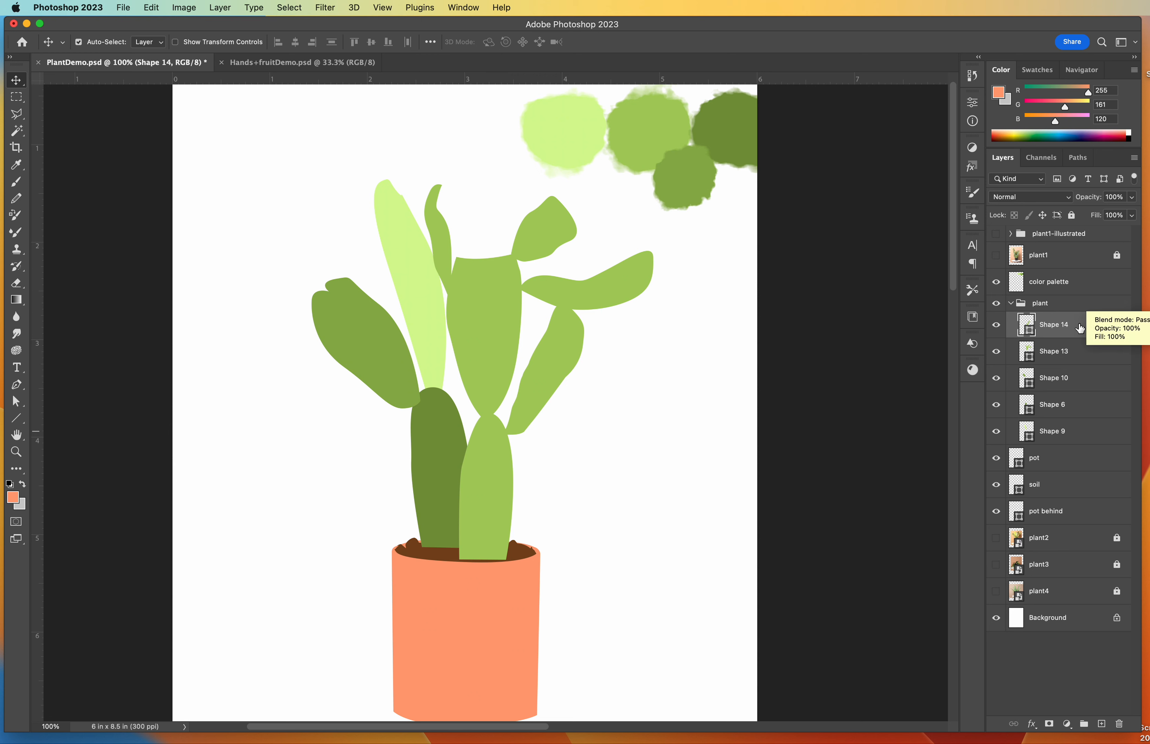
click(996, 433)
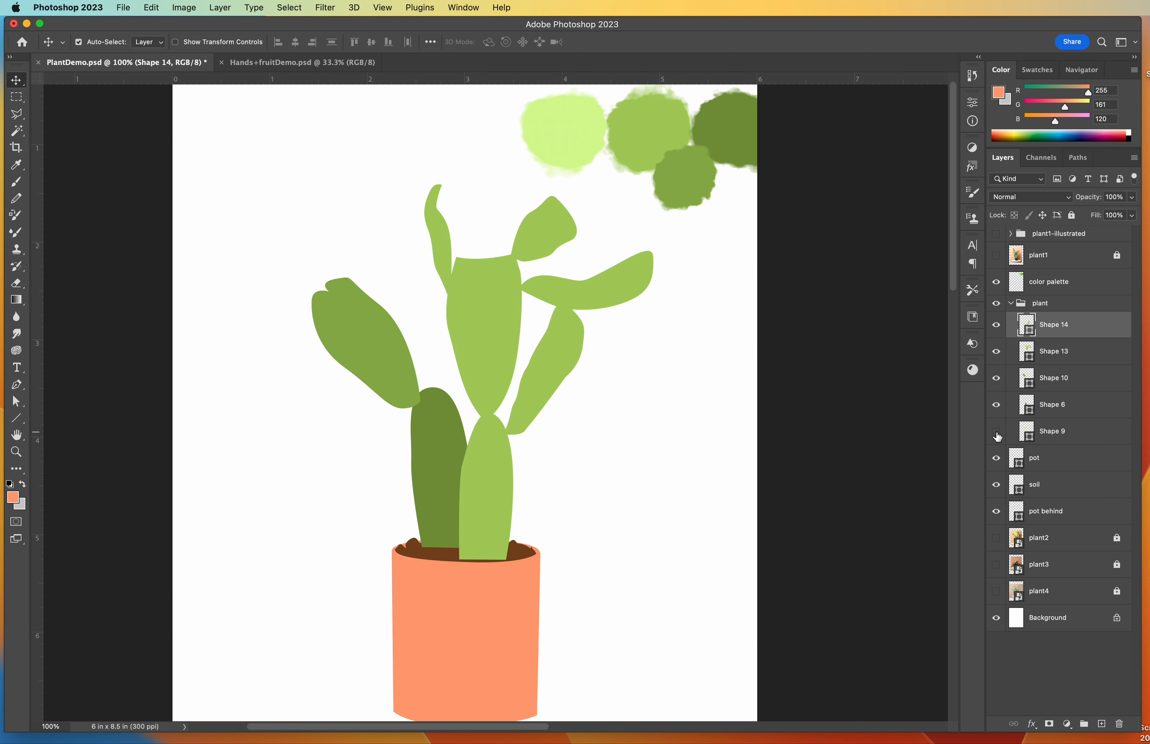
click(997, 433)
Step: Group the Shape 9, Shape 6 and Shape 10 layers into a group named "back cactus"
click(1068, 431)
click(994, 432)
click(997, 432)
click(996, 405)
click(997, 406)
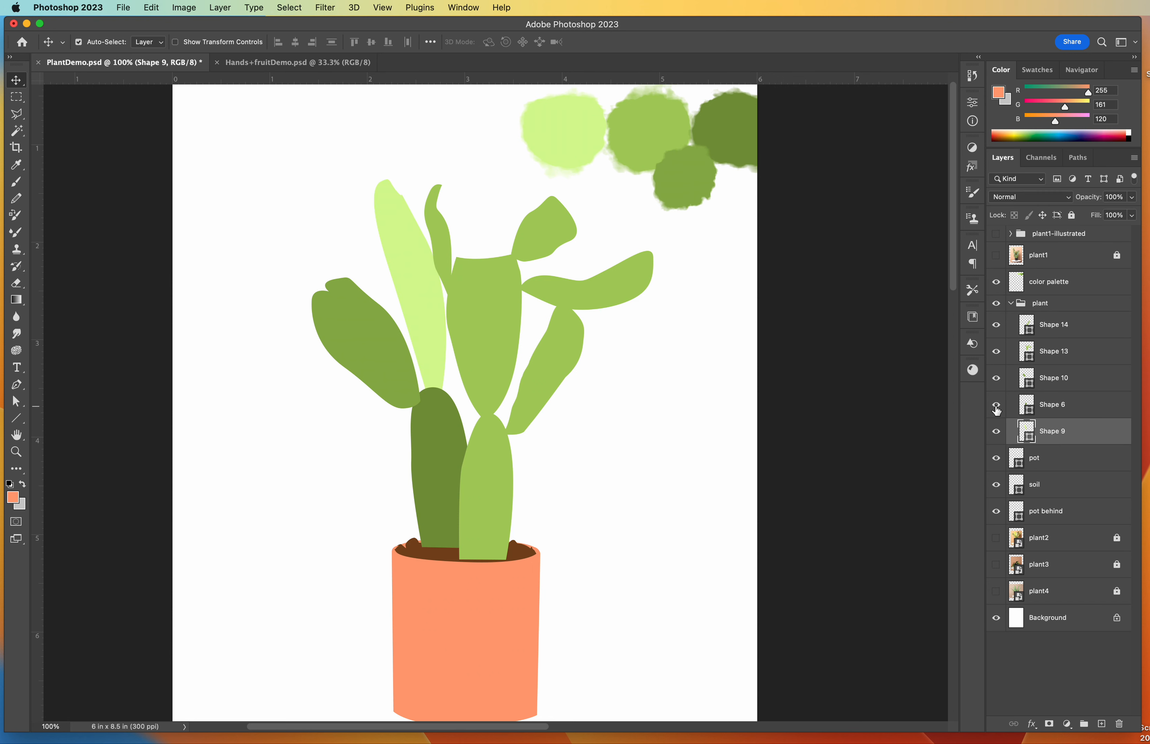
click(996, 378)
click(996, 378)
shift+click(1087, 383)
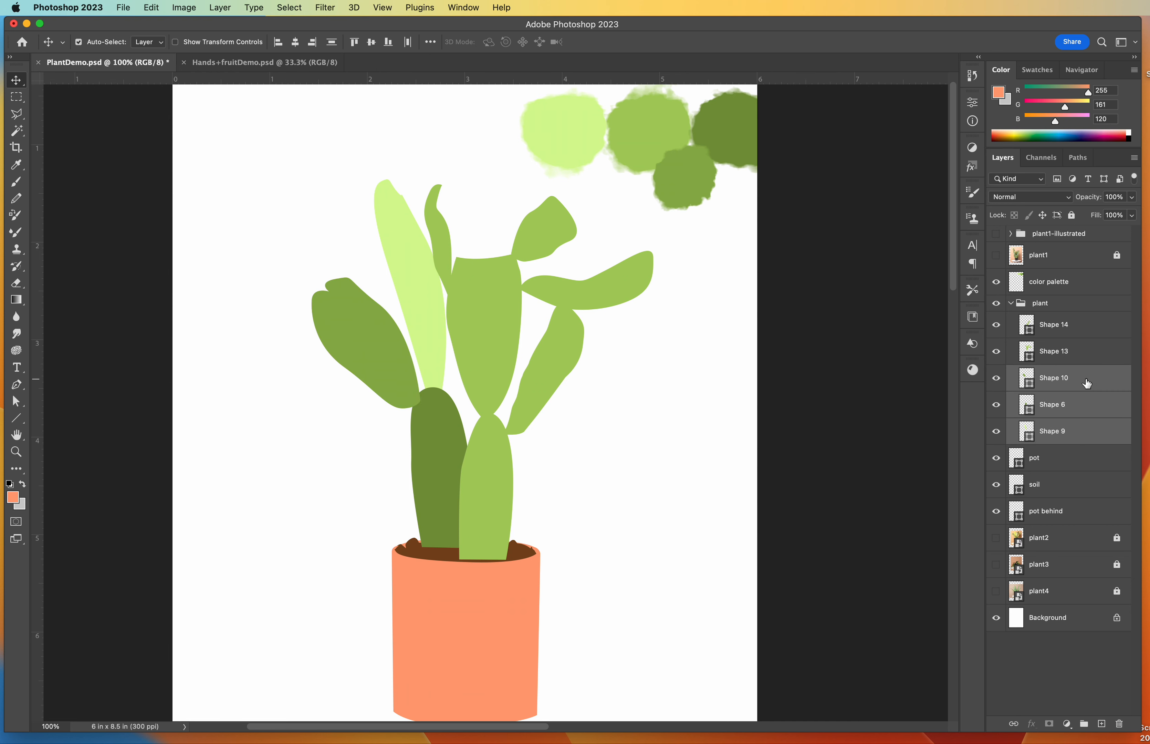
right_click(1086, 383)
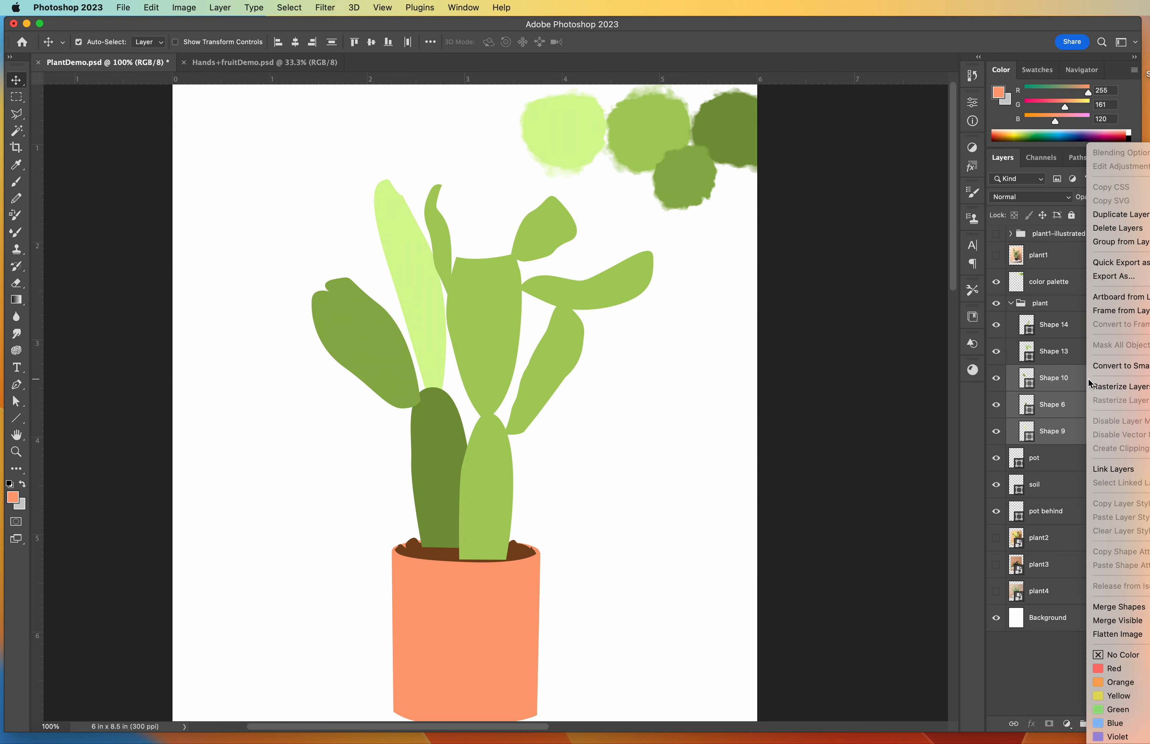
click(1121, 244)
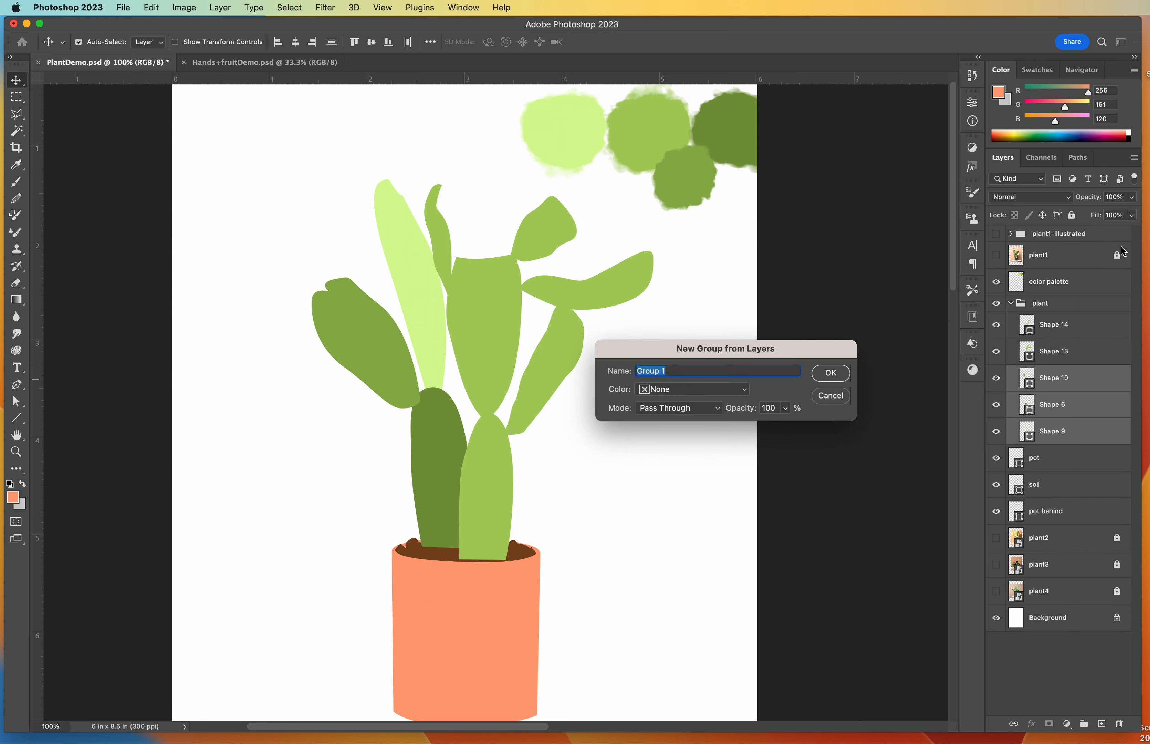
text(back cactus)
key(Return)
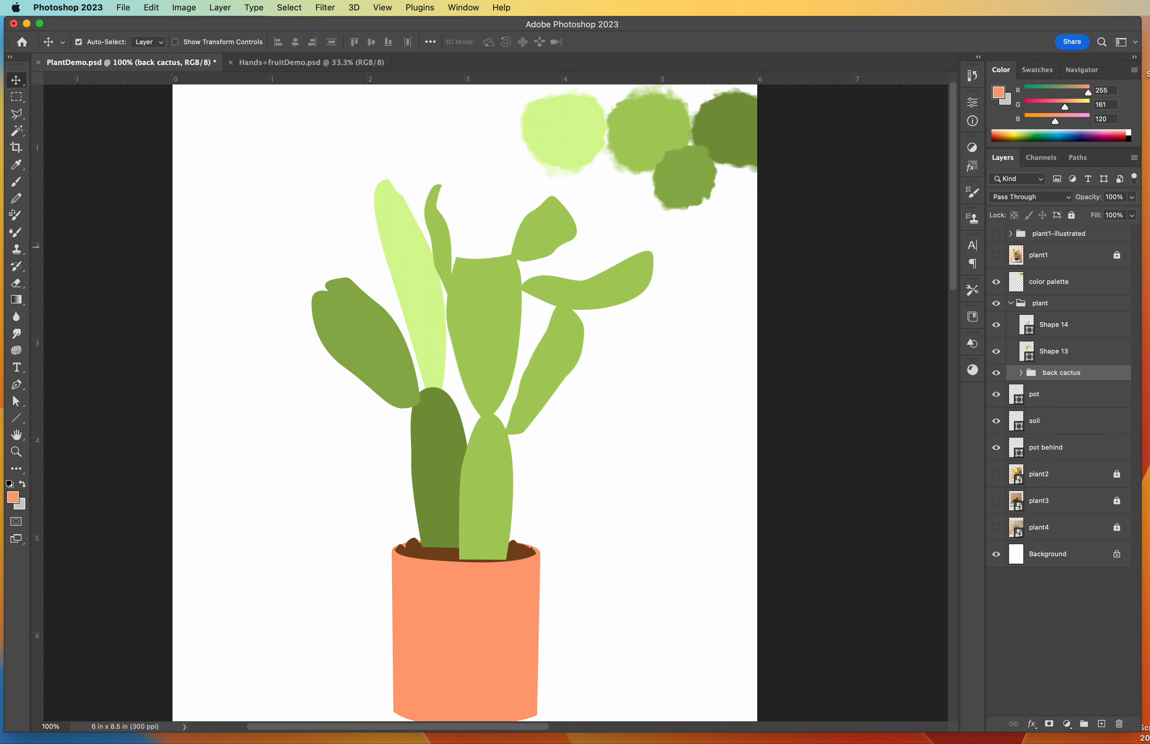
Step: Check what the back cactus group holds by hiding and showing it, and add a new empty layer above it
click(996, 374)
click(996, 375)
click(996, 375)
click(996, 375)
click(1102, 723)
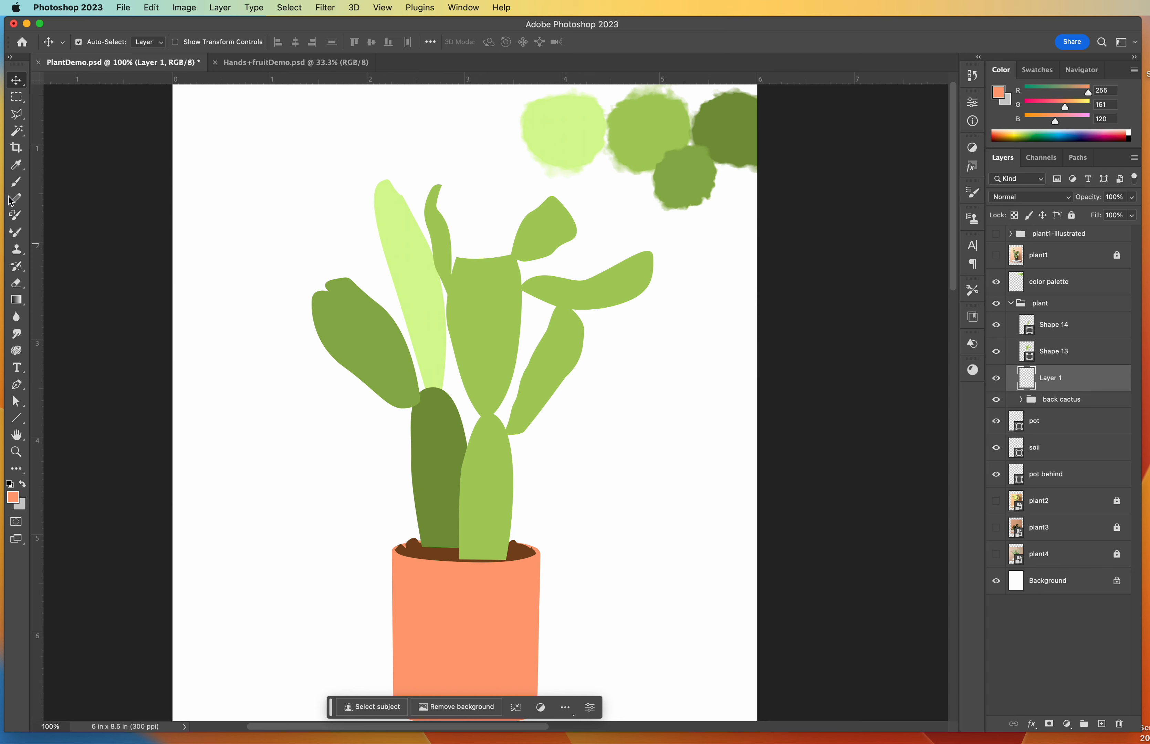
Step: Set the Brush tool to Kyle's Spatter Brushes - Supreme Spatter from the Special Effects Brushes set
click(16, 182)
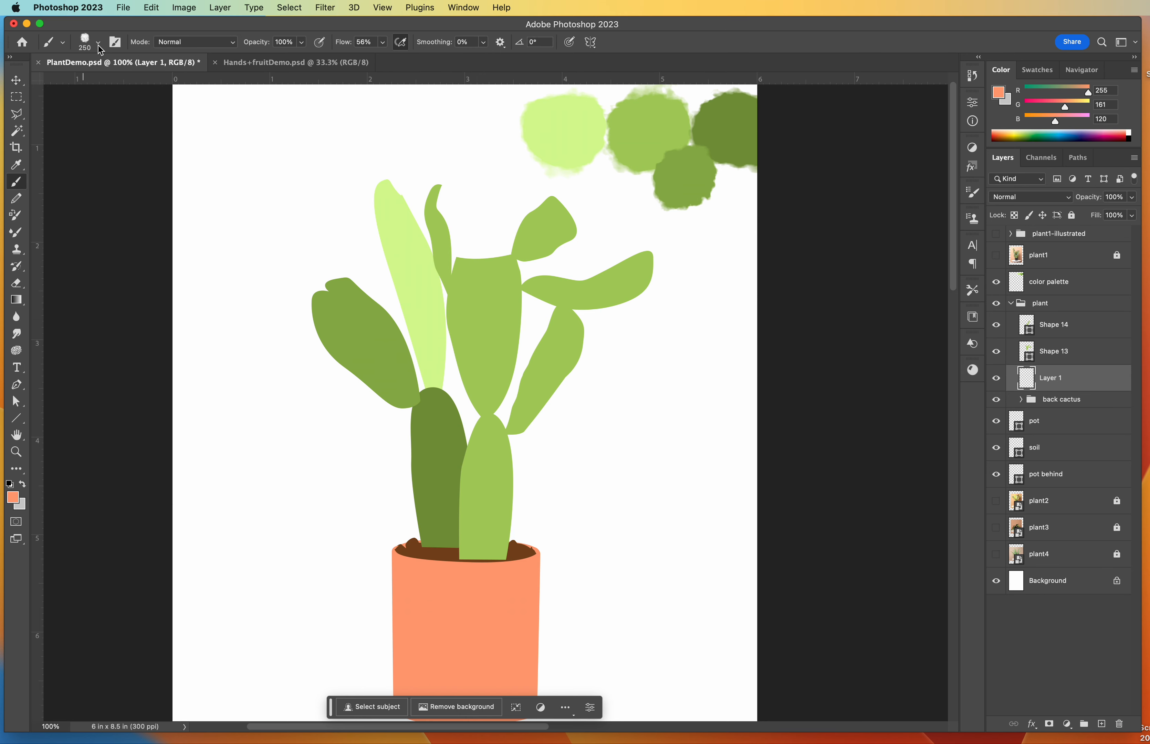
click(98, 42)
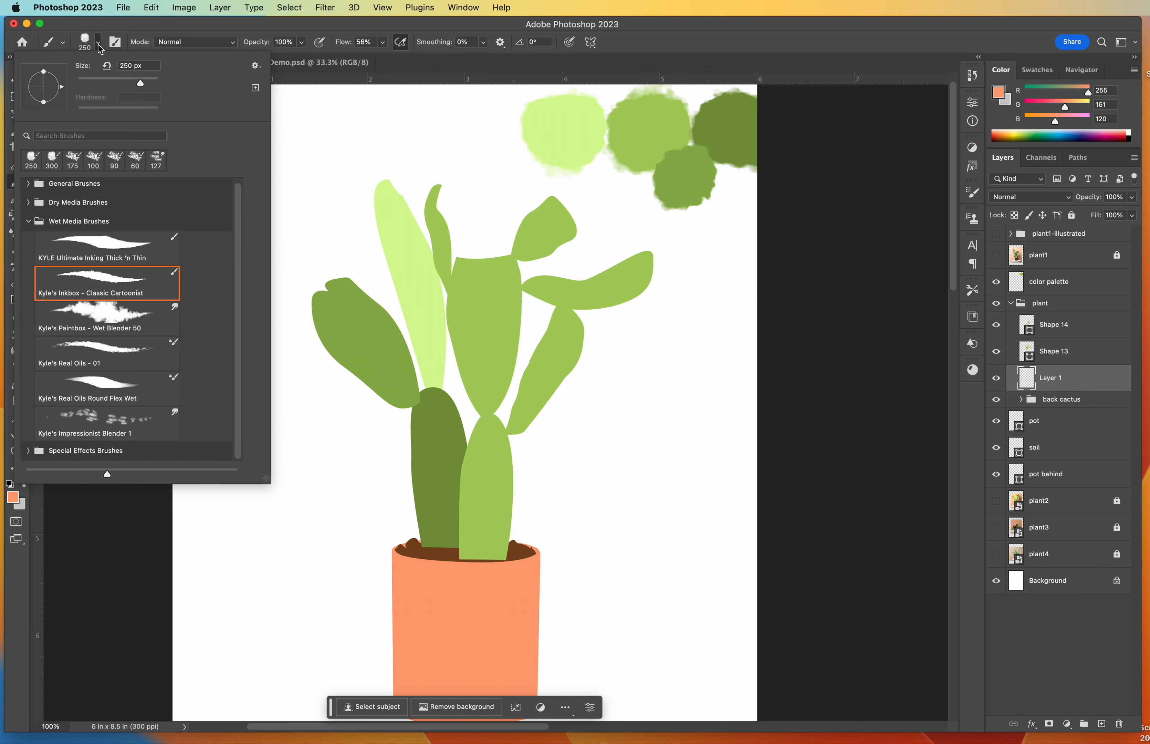
click(28, 222)
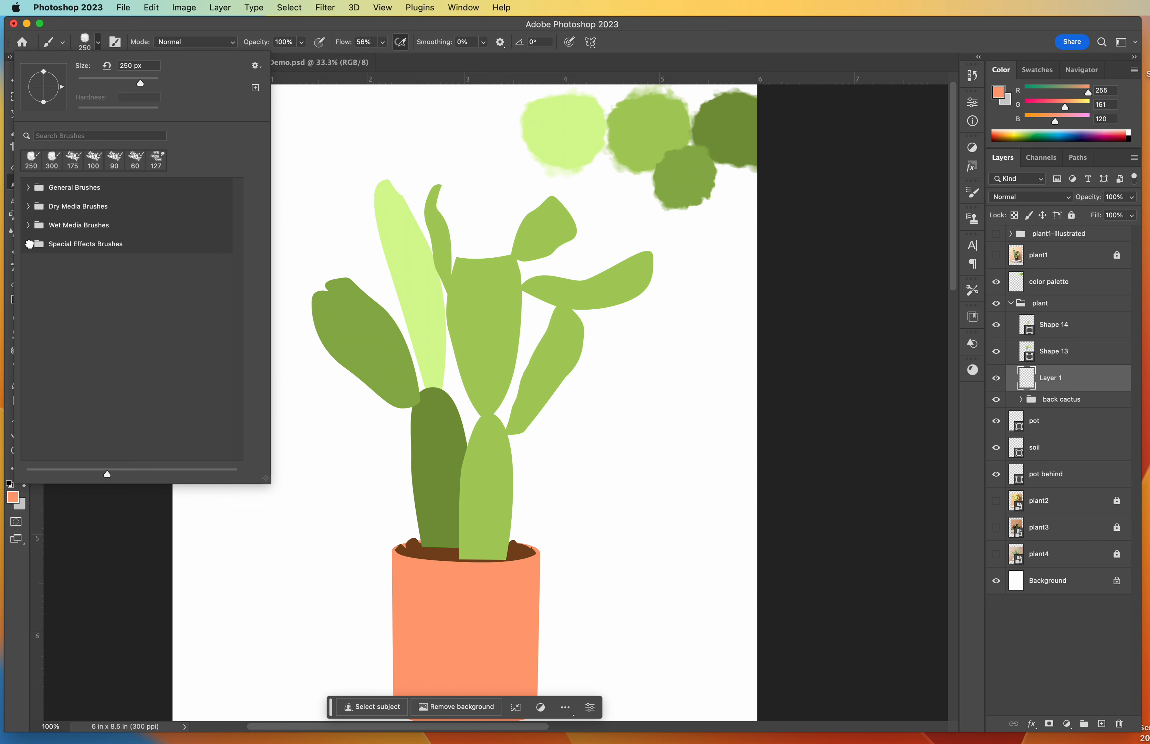
click(29, 243)
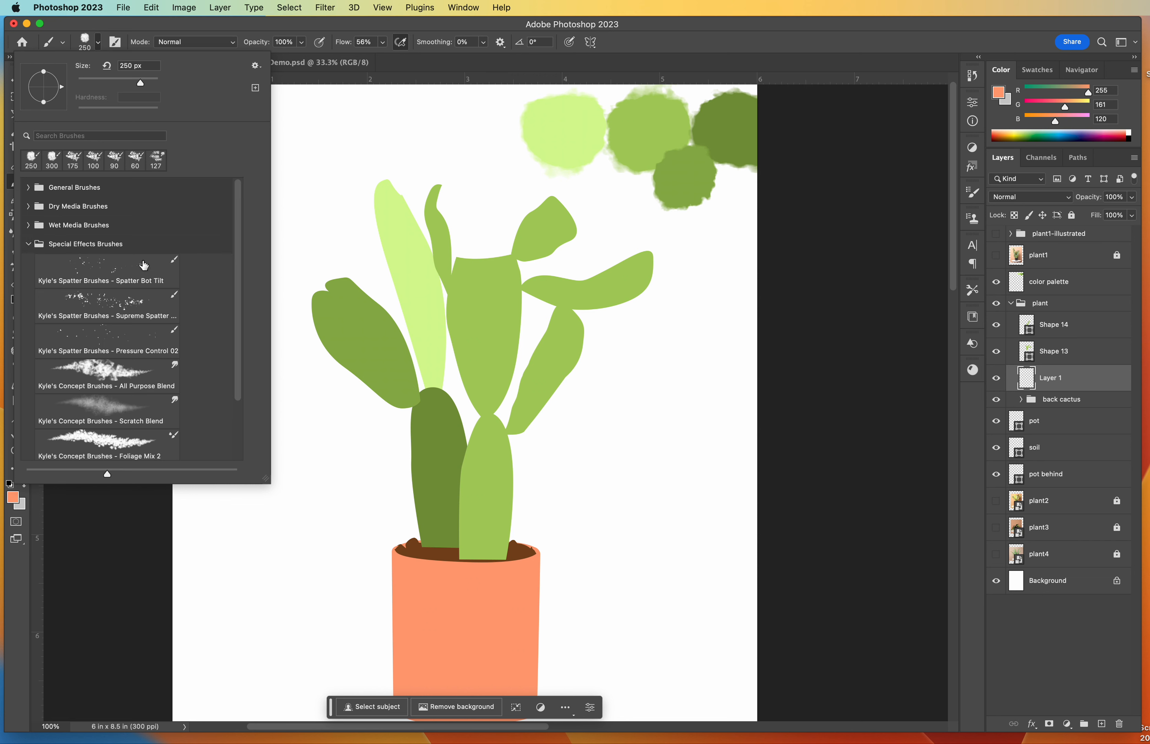
click(259, 63)
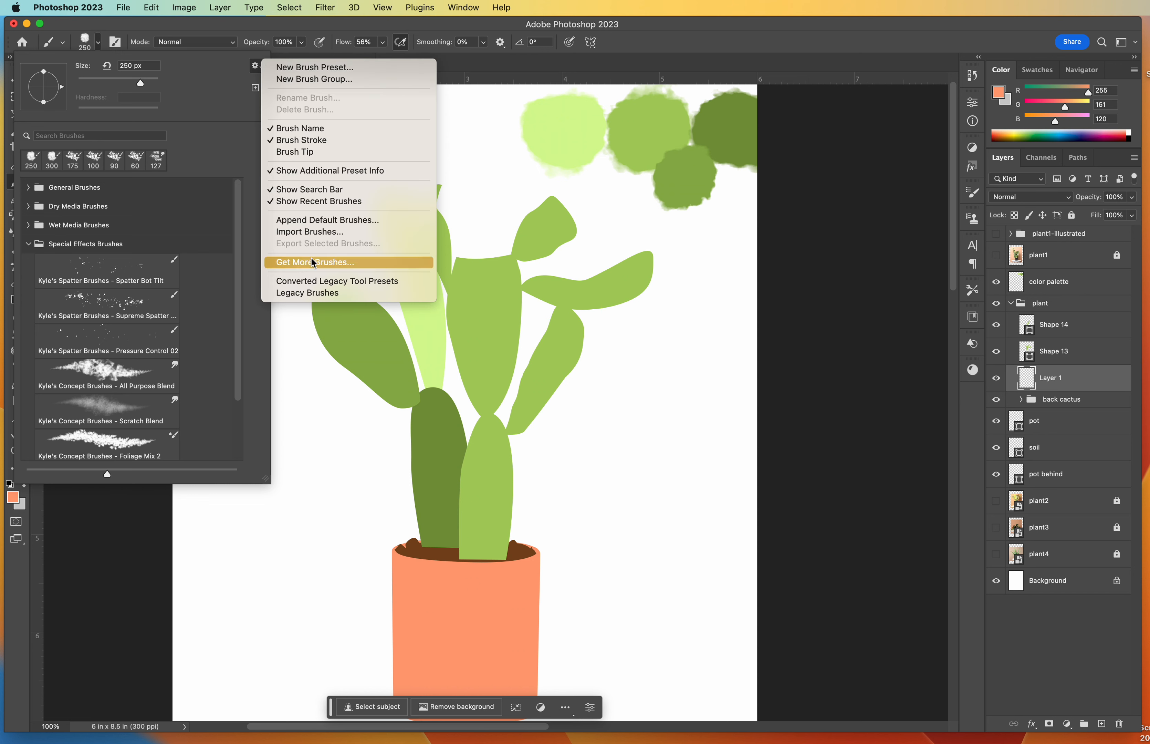
click(199, 93)
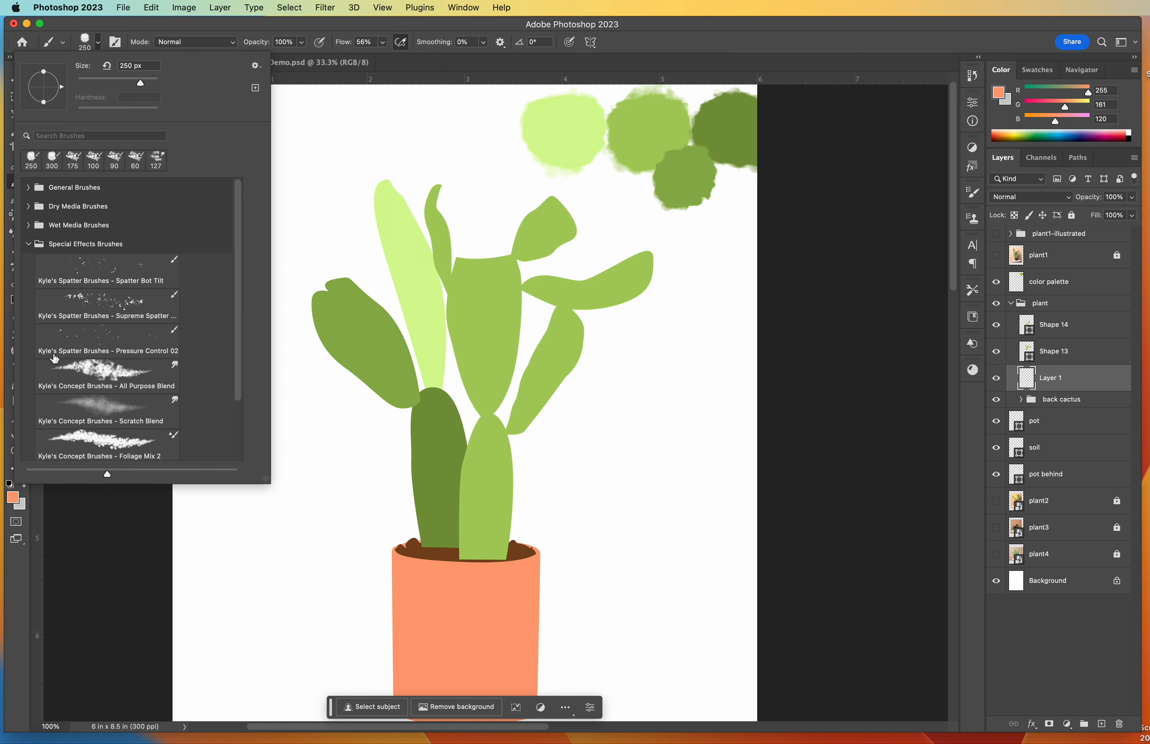
click(75, 303)
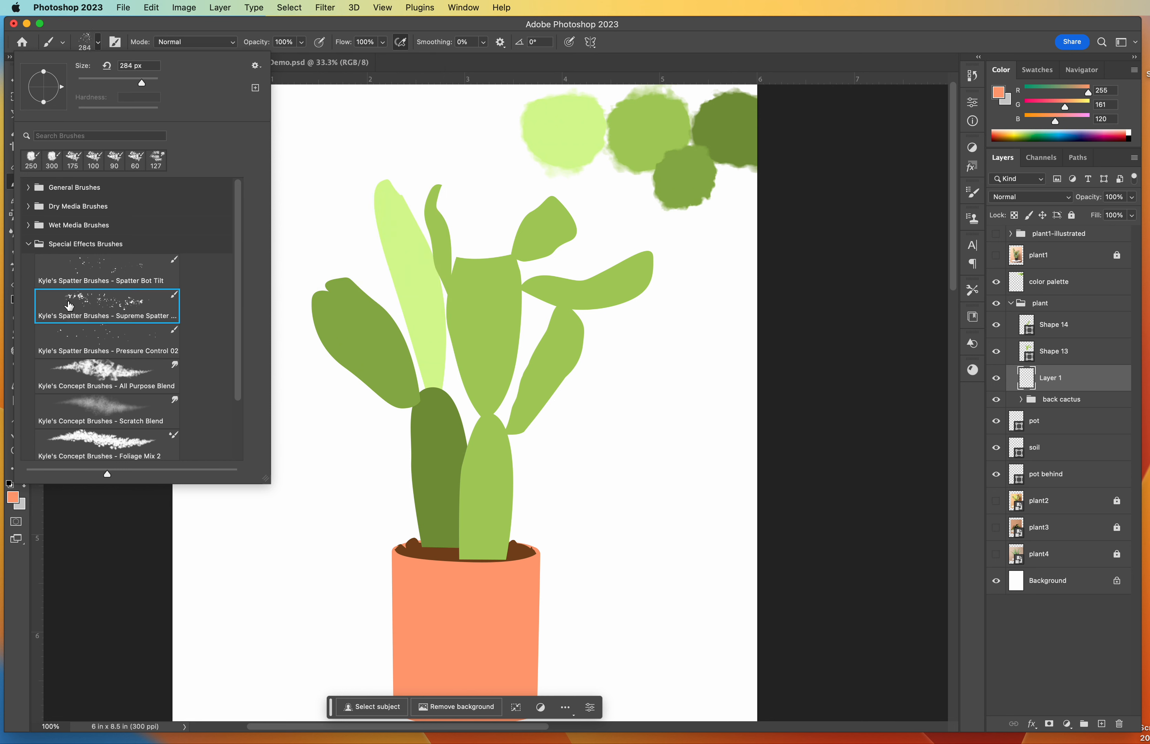
mouse_move(238, 269)
mouse_down()
mouse_move(239, 419)
mouse_move(238, 195)
mouse_up()
click(30, 244)
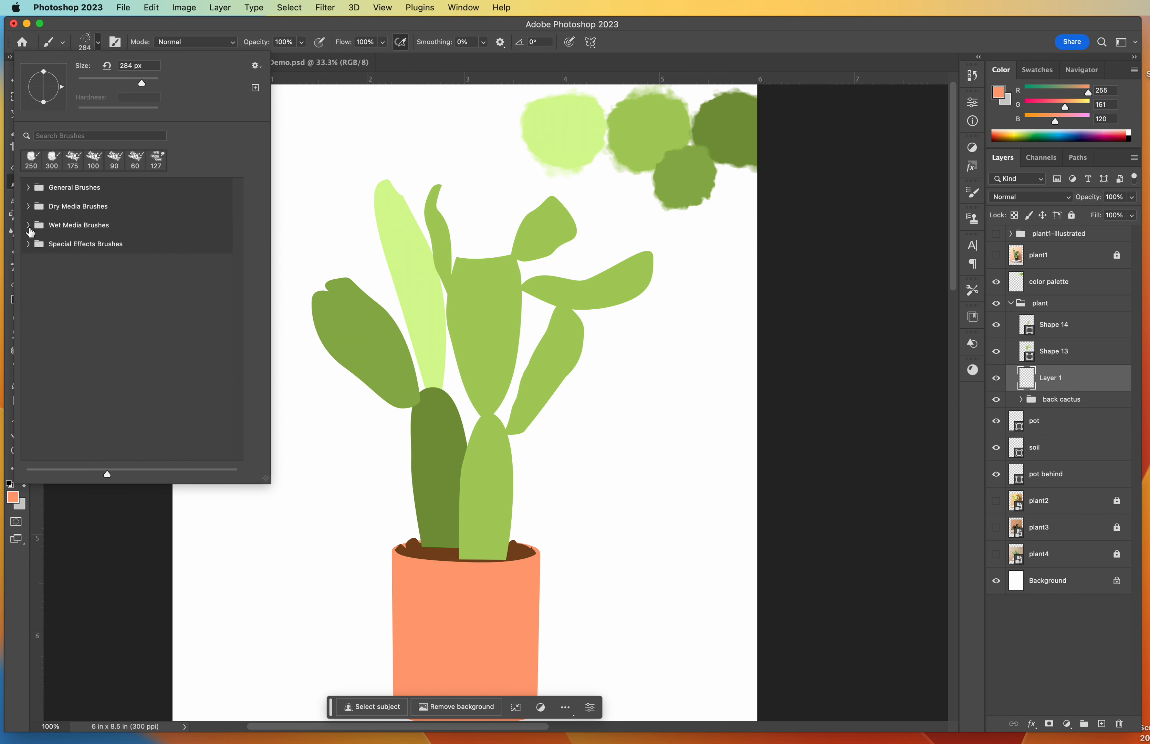
click(28, 225)
click(28, 225)
click(421, 30)
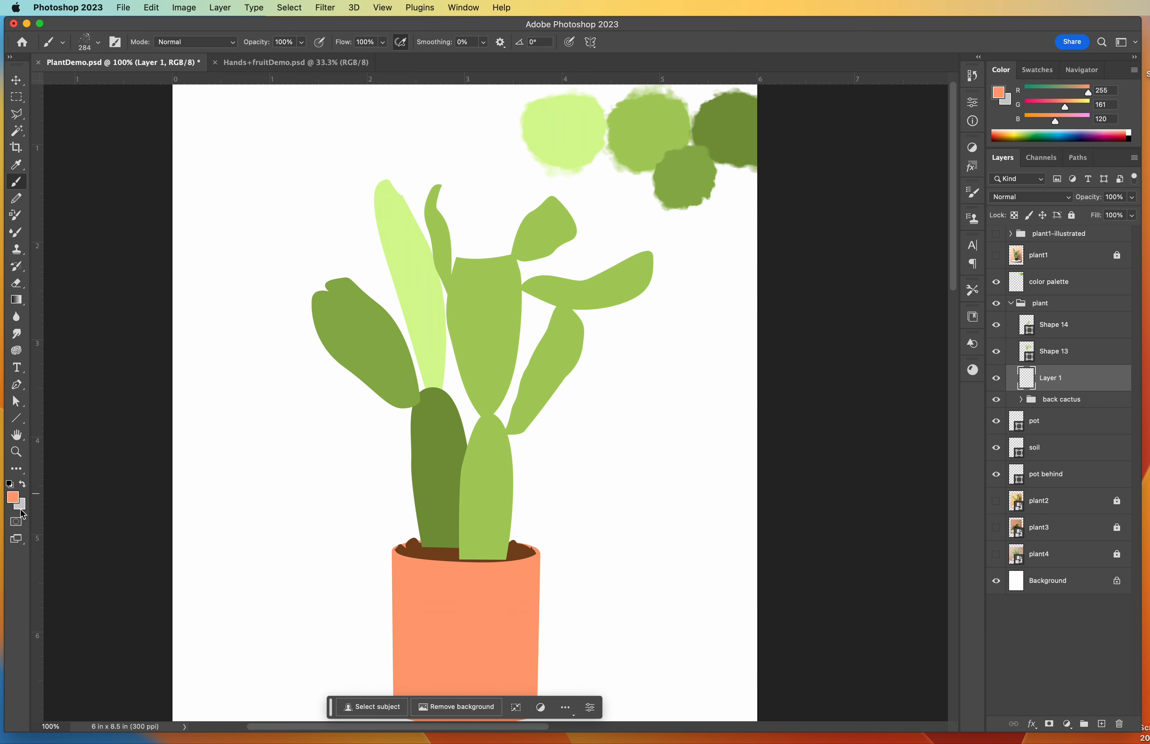
Step: Set the brush's foreground color to dark green 536b24, a darker shade of the back cactus stem's green
click(14, 499)
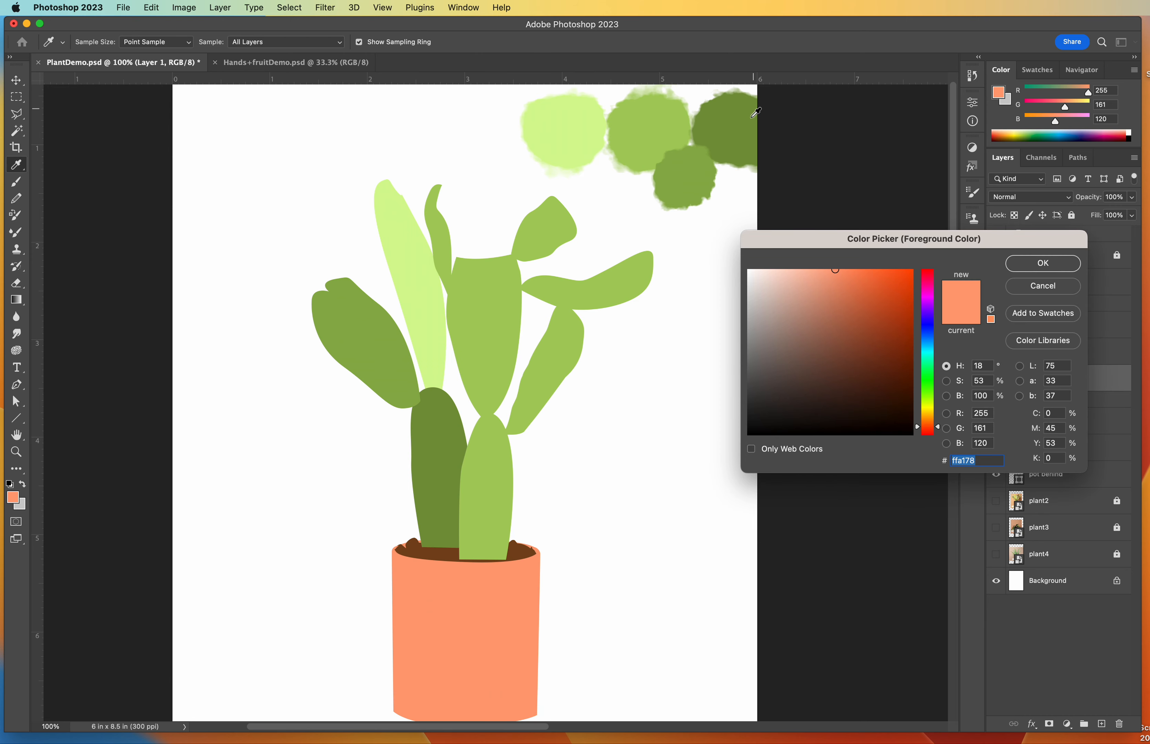
click(743, 128)
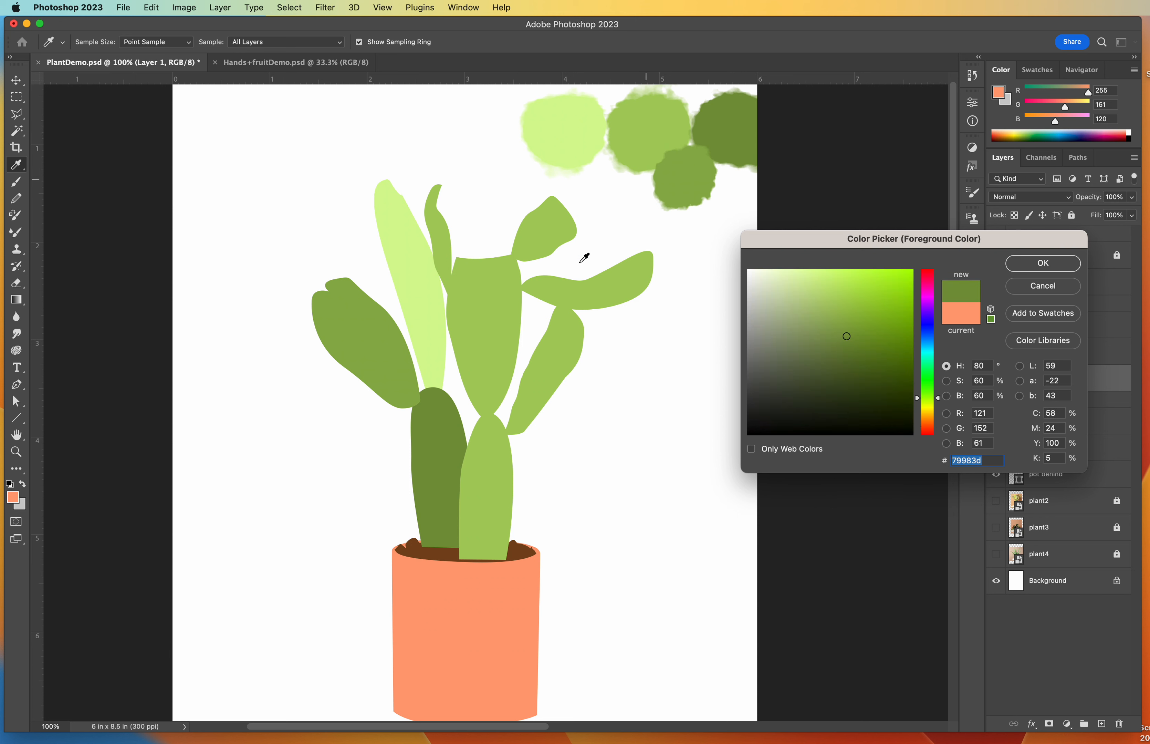
click(436, 463)
drag(846, 336, 858, 365)
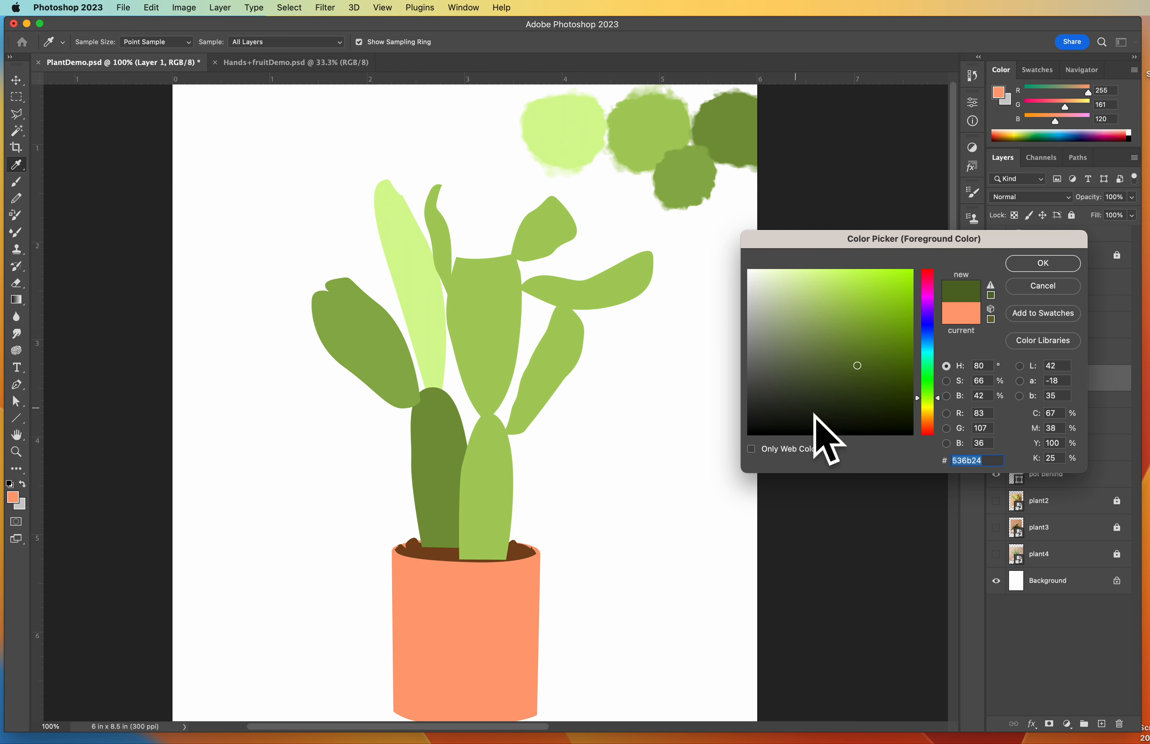
click(1042, 263)
key(b)
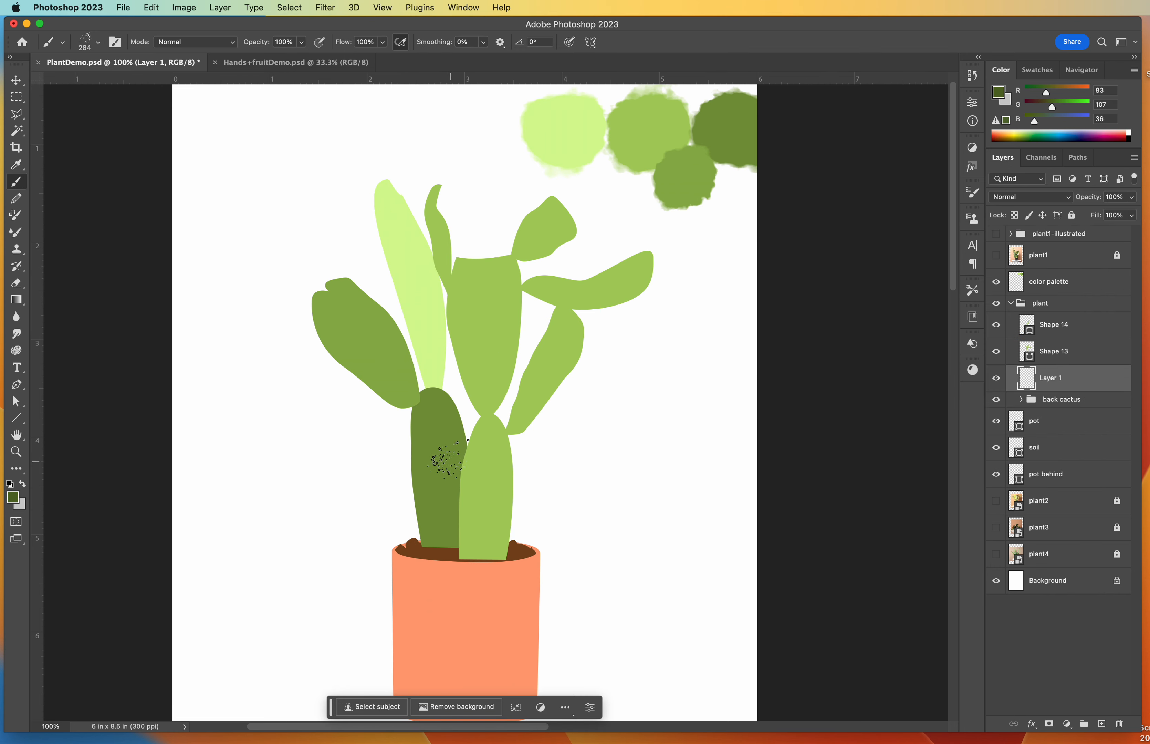
Step: Spatter dark green shadows on the back cactus stem, the light green pad and the left pad, reducing the brush to 125 px
mouse_move(445, 527)
mouse_down()
mouse_move(445, 464)
mouse_move(418, 403)
mouse_move(447, 434)
mouse_move(435, 466)
mouse_move(464, 435)
mouse_move(441, 618)
mouse_up()
mouse_move(437, 381)
mouse_down()
mouse_move(434, 400)
mouse_move(413, 326)
mouse_up()
key(super+z)
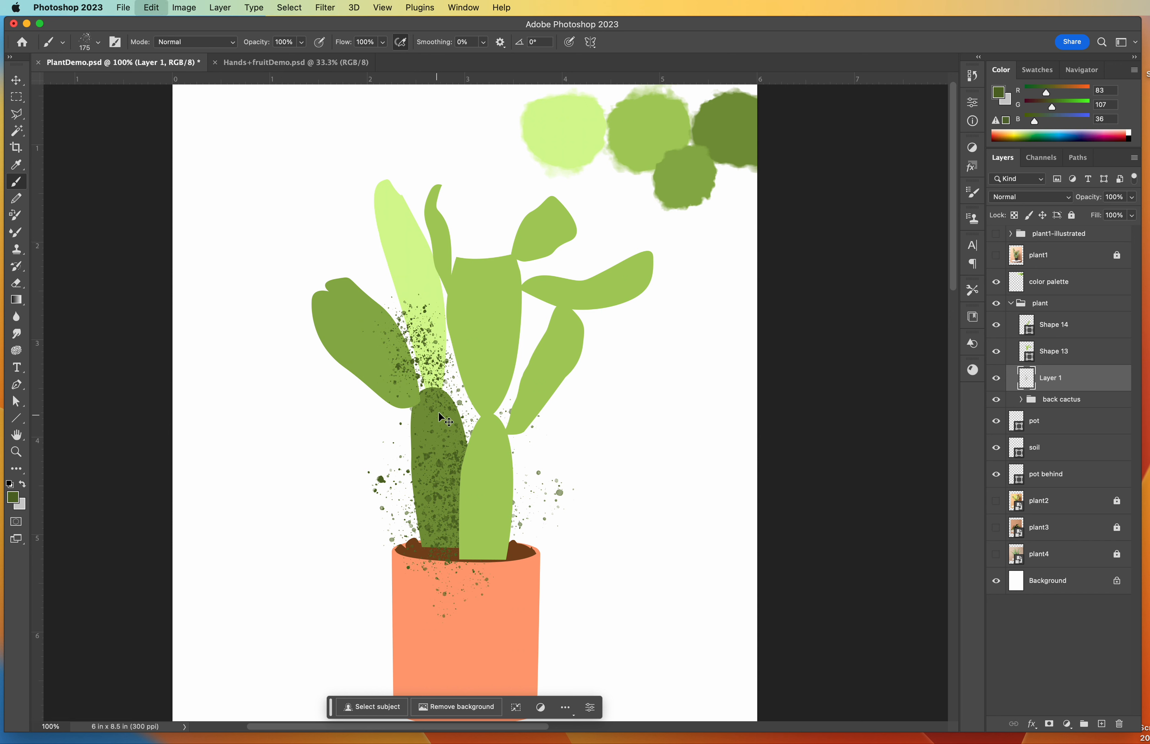
key(bracketleft)
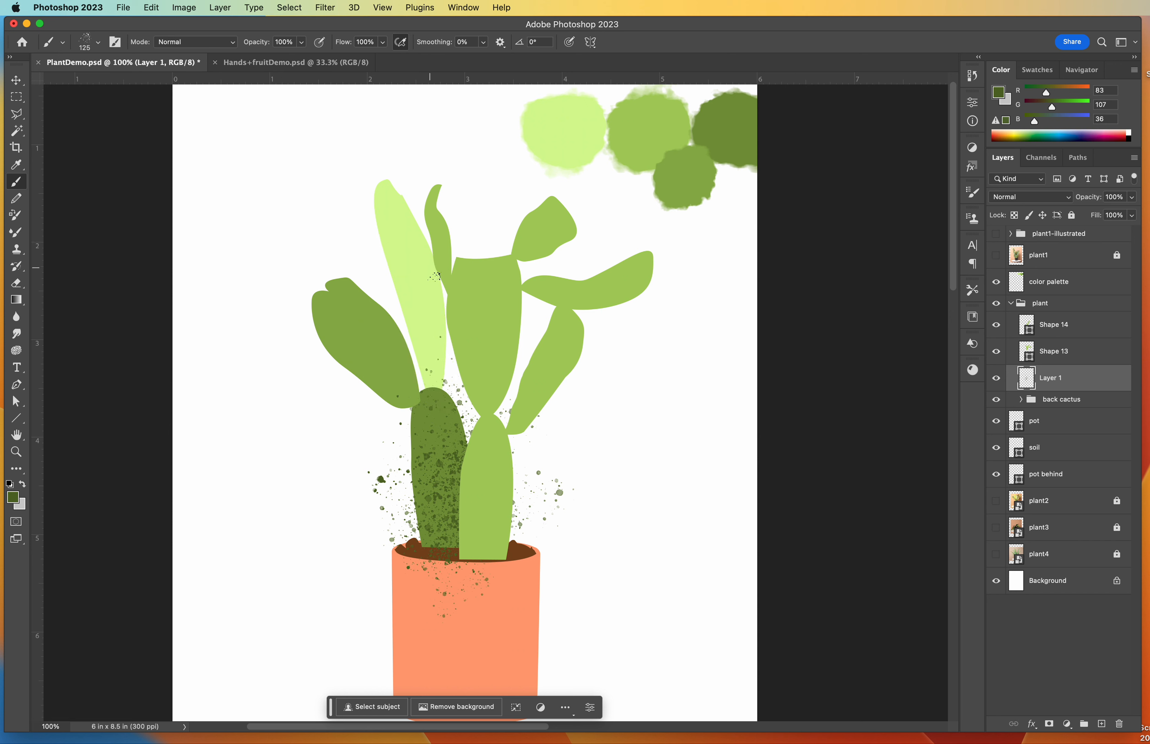
mouse_move(435, 276)
mouse_down()
mouse_move(433, 411)
mouse_move(406, 406)
mouse_move(319, 345)
mouse_move(333, 340)
mouse_move(401, 392)
mouse_up()
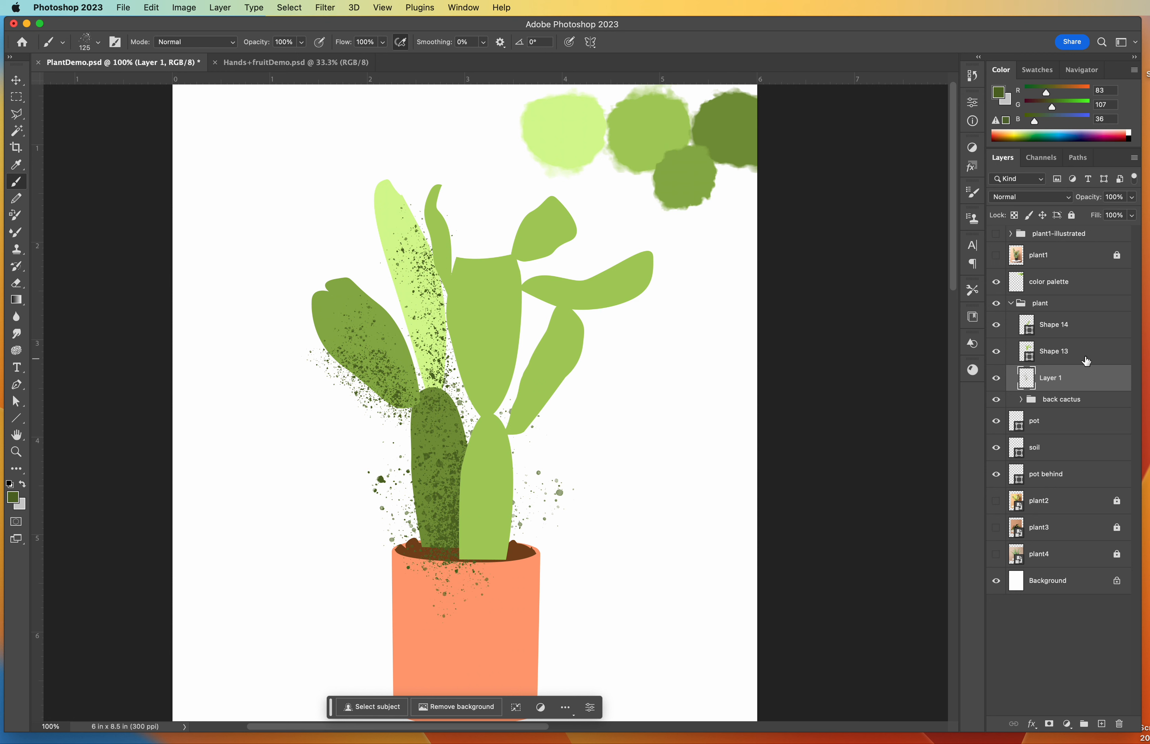
Step: Rename the spatter texture layer "shadow+light"
double_click(1053, 381)
text(shadow+light)
key(Return)
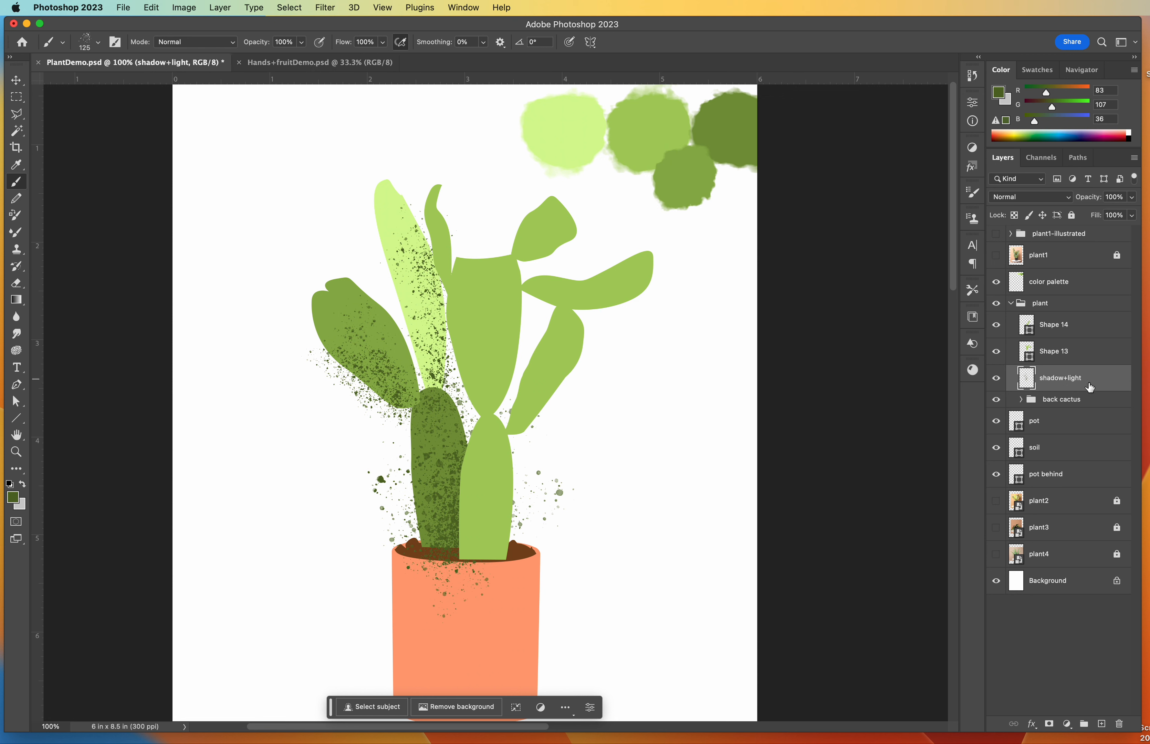
Step: Sample light green d7f995 from the palette and spatter highlights on the left pad and the back stem
click(13, 498)
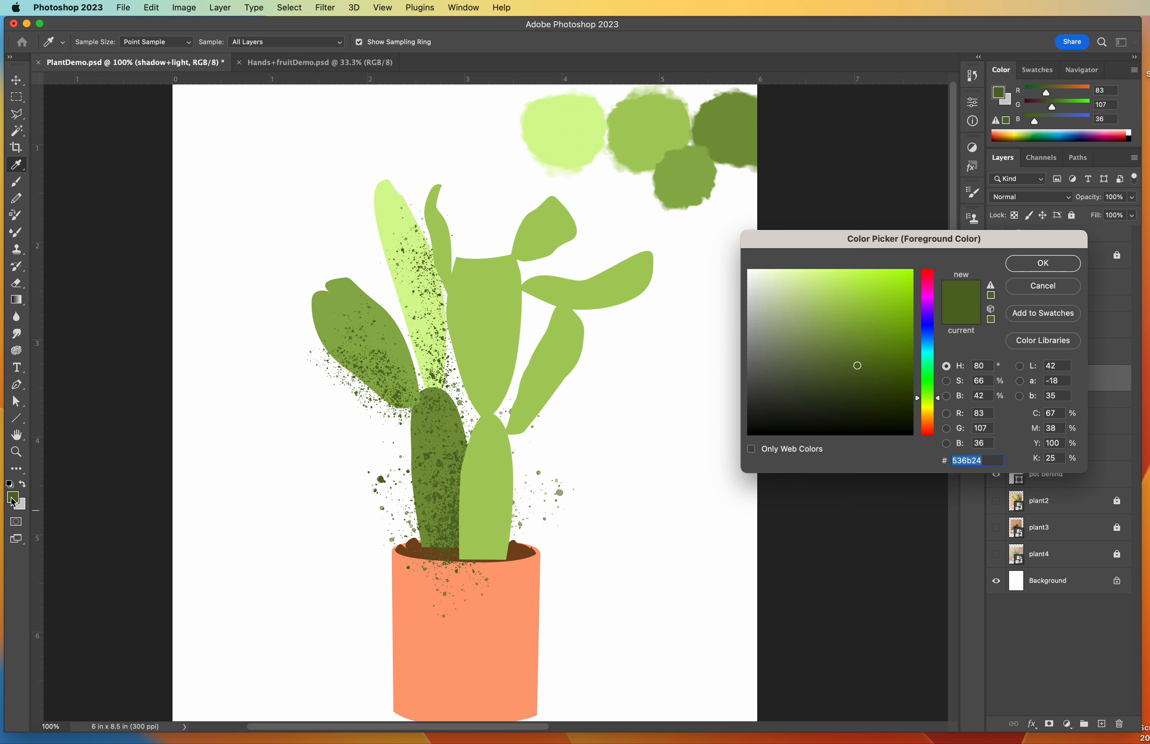
click(567, 114)
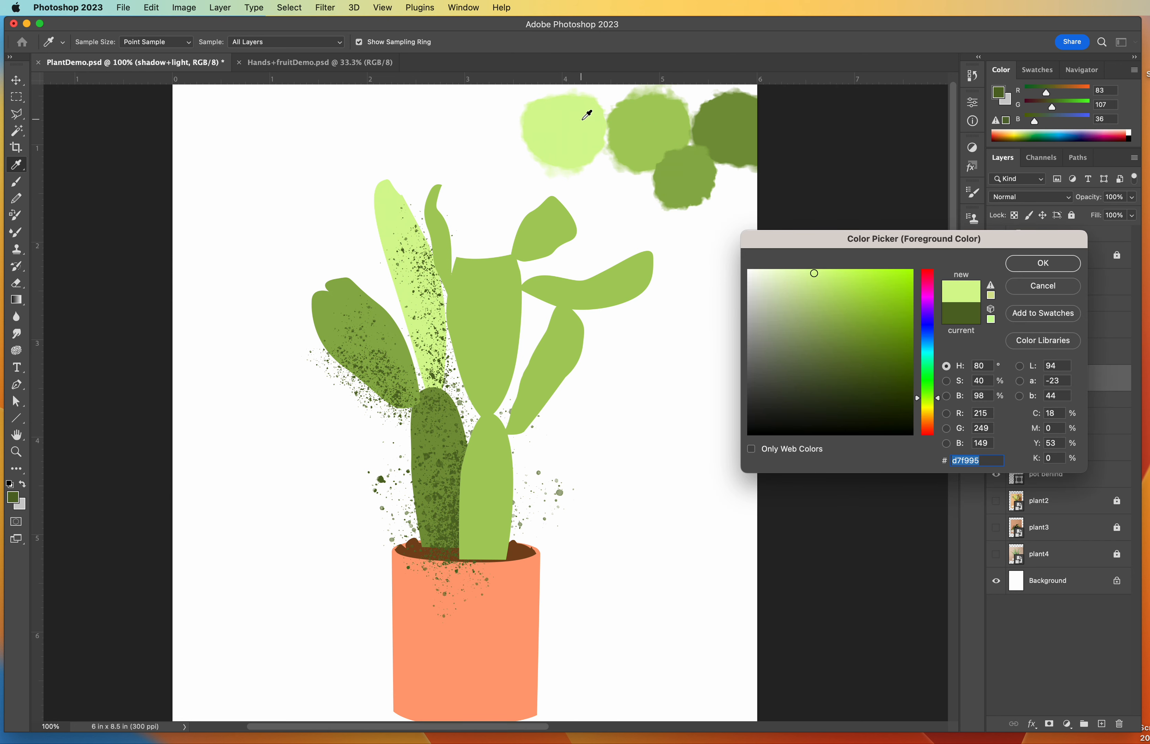
click(1041, 263)
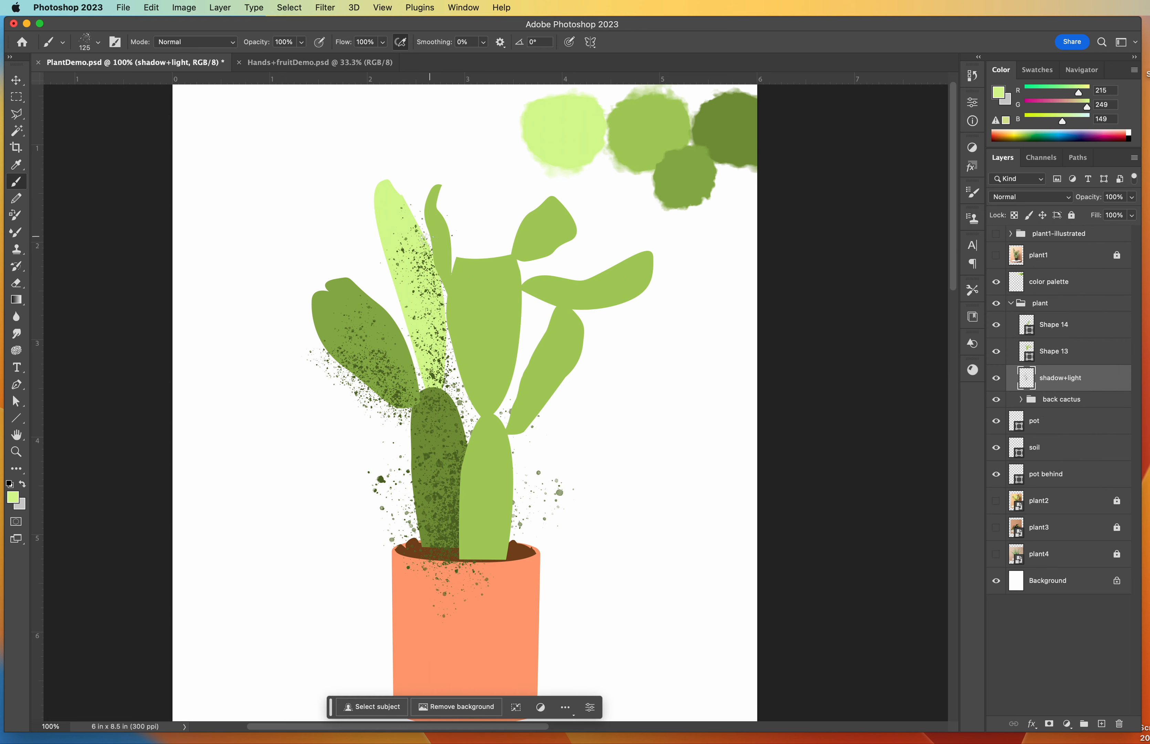
mouse_move(324, 286)
mouse_down()
mouse_move(372, 302)
mouse_move(429, 402)
mouse_up()
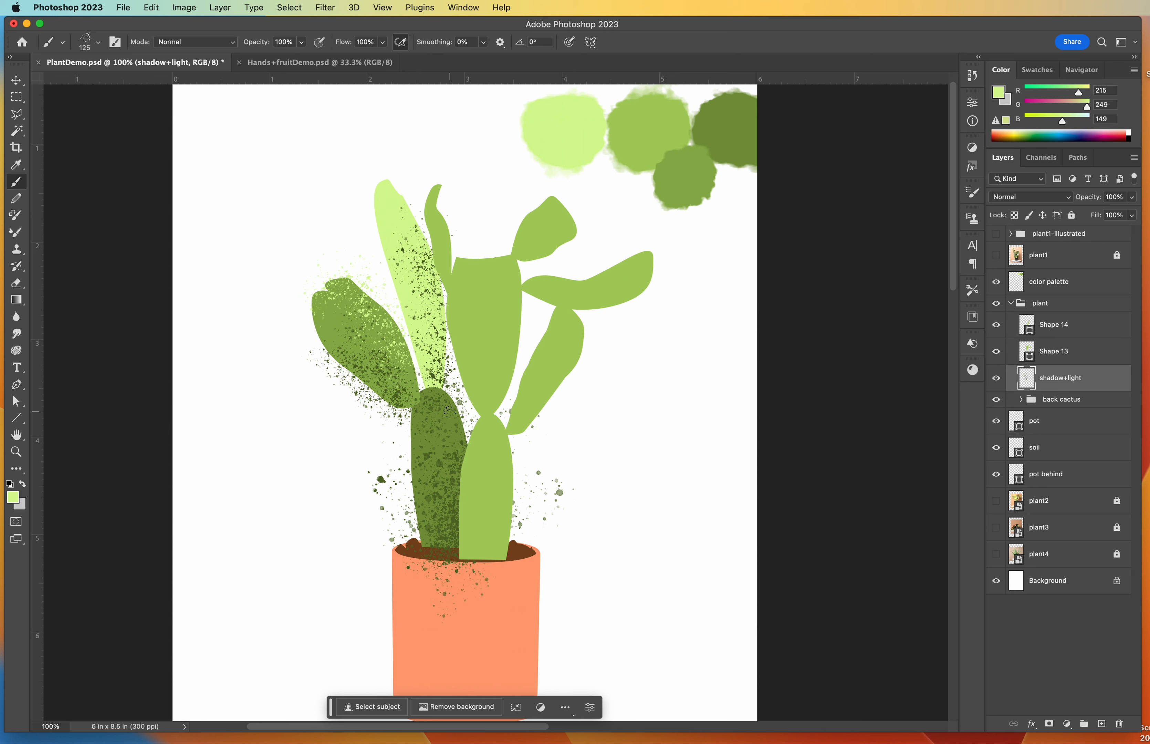
drag(415, 434, 411, 537)
Step: Set the foreground to pale green (RGB 236, 255, 198) and spatter highlights on the light green pad, reducing the brush to 70 px
click(13, 496)
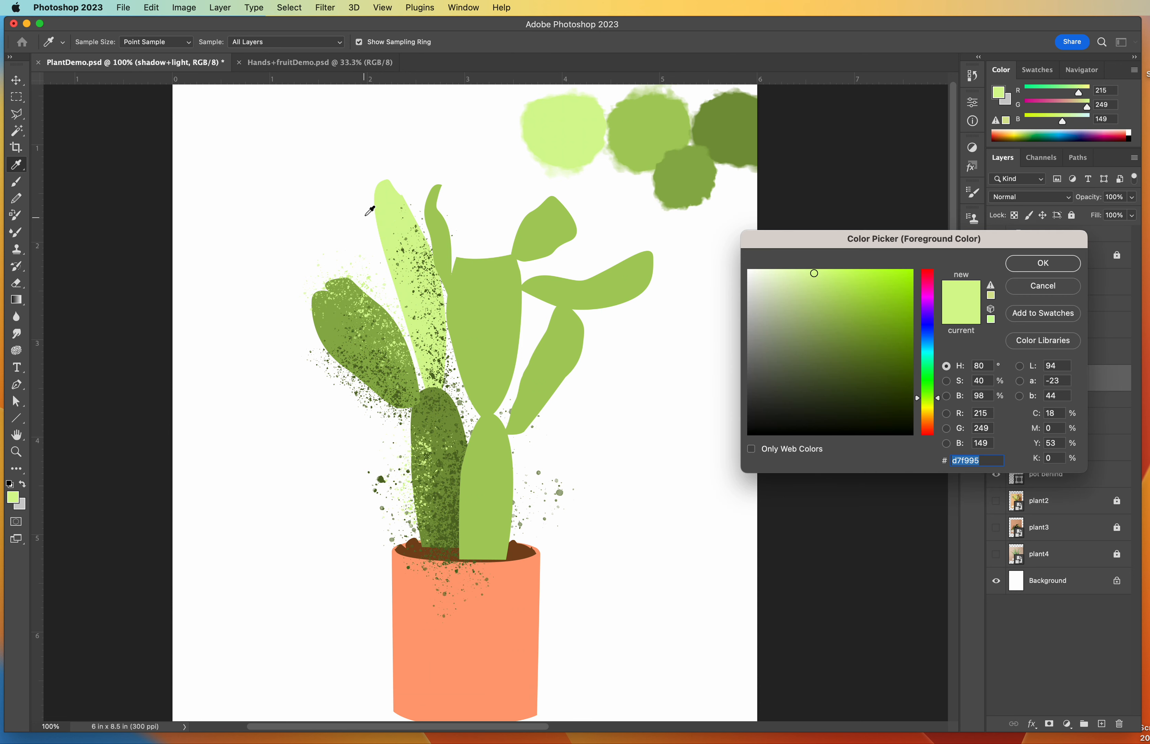
drag(805, 274, 784, 270)
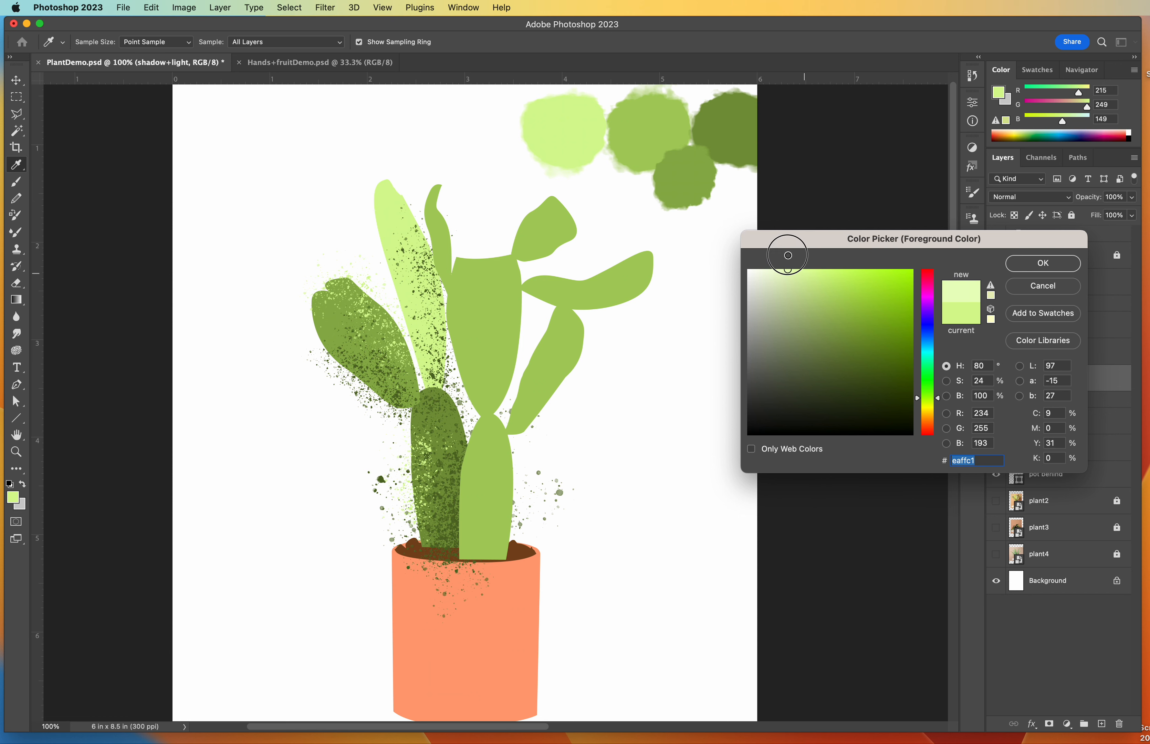
click(1043, 262)
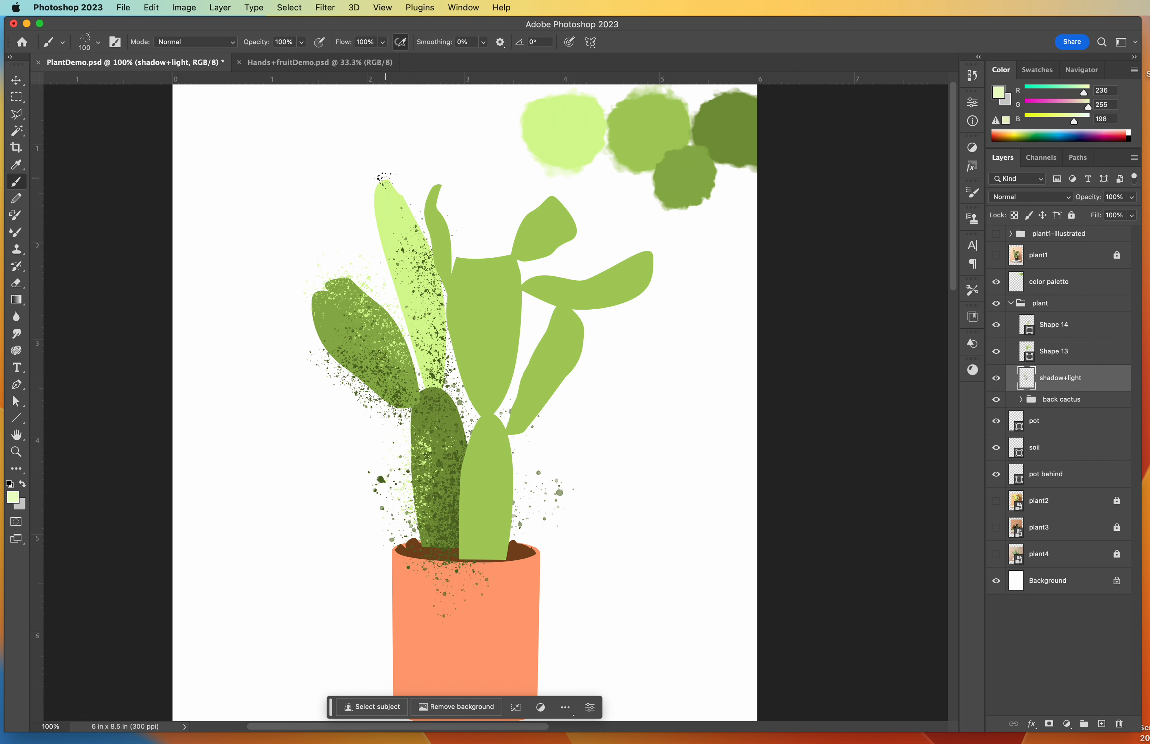
key(bracketleft)
key(bracketleft)
key(bracketleft)
Step: Clip the shadow+light layer to the back cactus group and compare the artwork with the texture off and on
right_click(1097, 382)
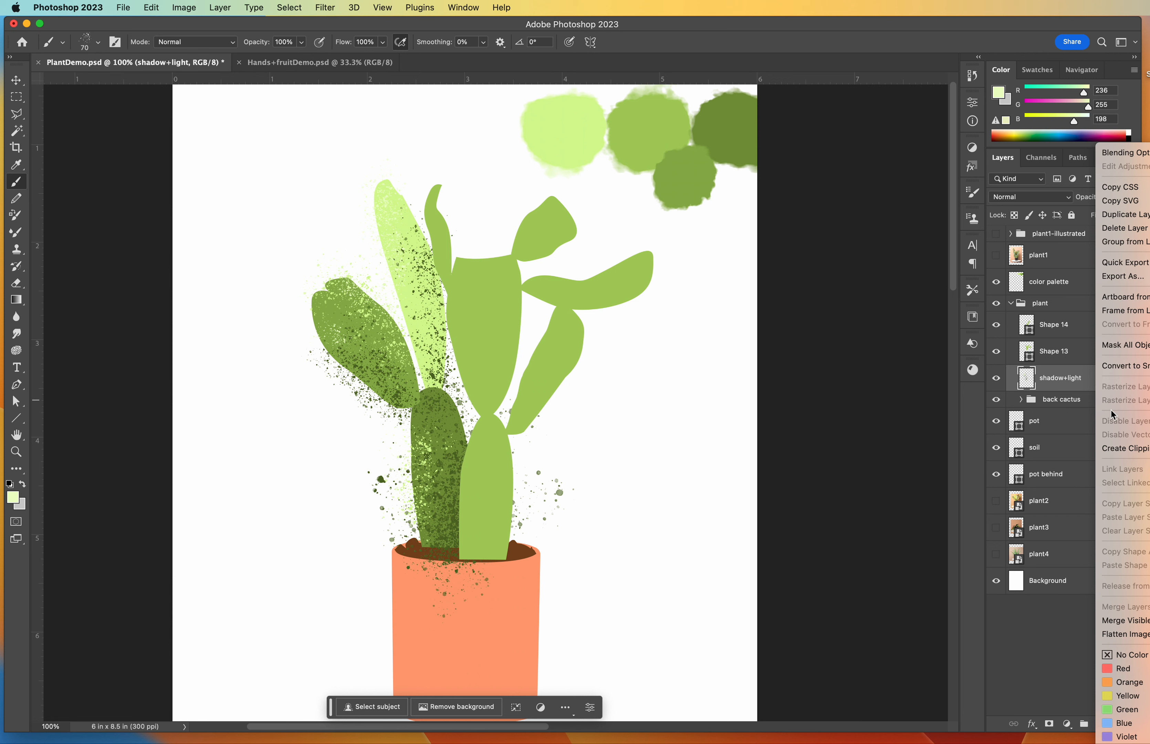
click(1113, 449)
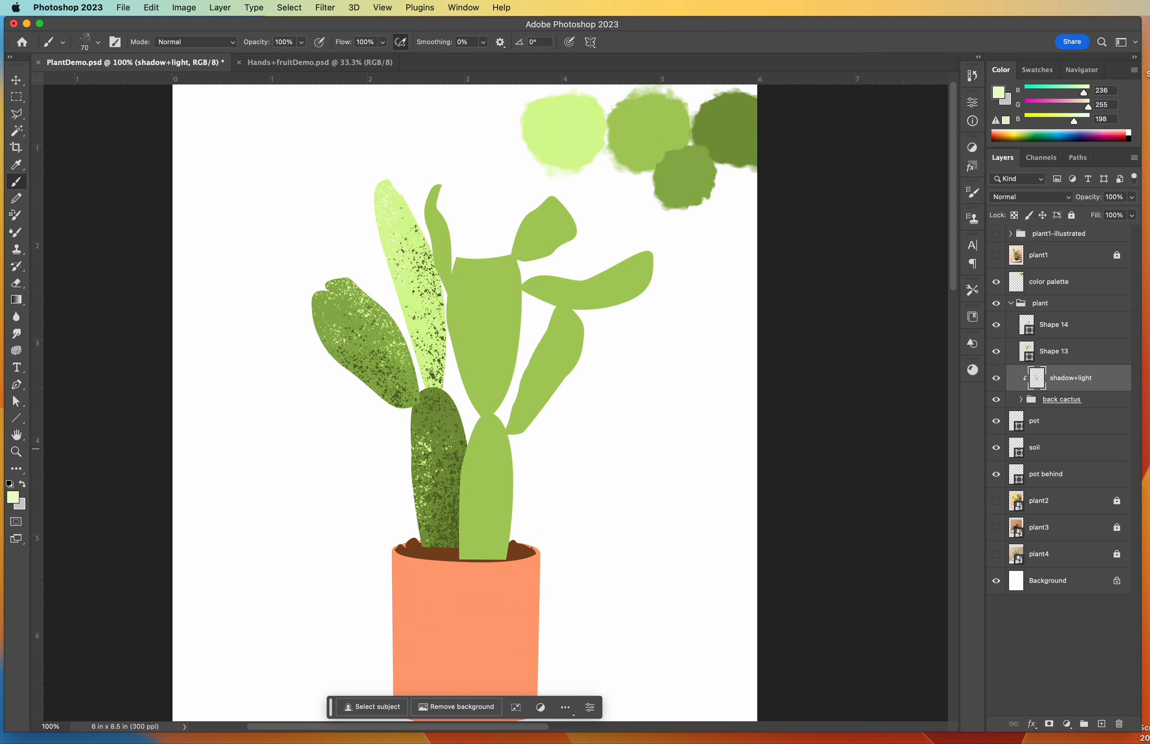
click(997, 379)
click(997, 380)
click(996, 380)
click(996, 381)
Step: Examine the back cactus group's contents by switching Shape 10 and Shape 6 off and on, leaving the group collapsed
click(1057, 408)
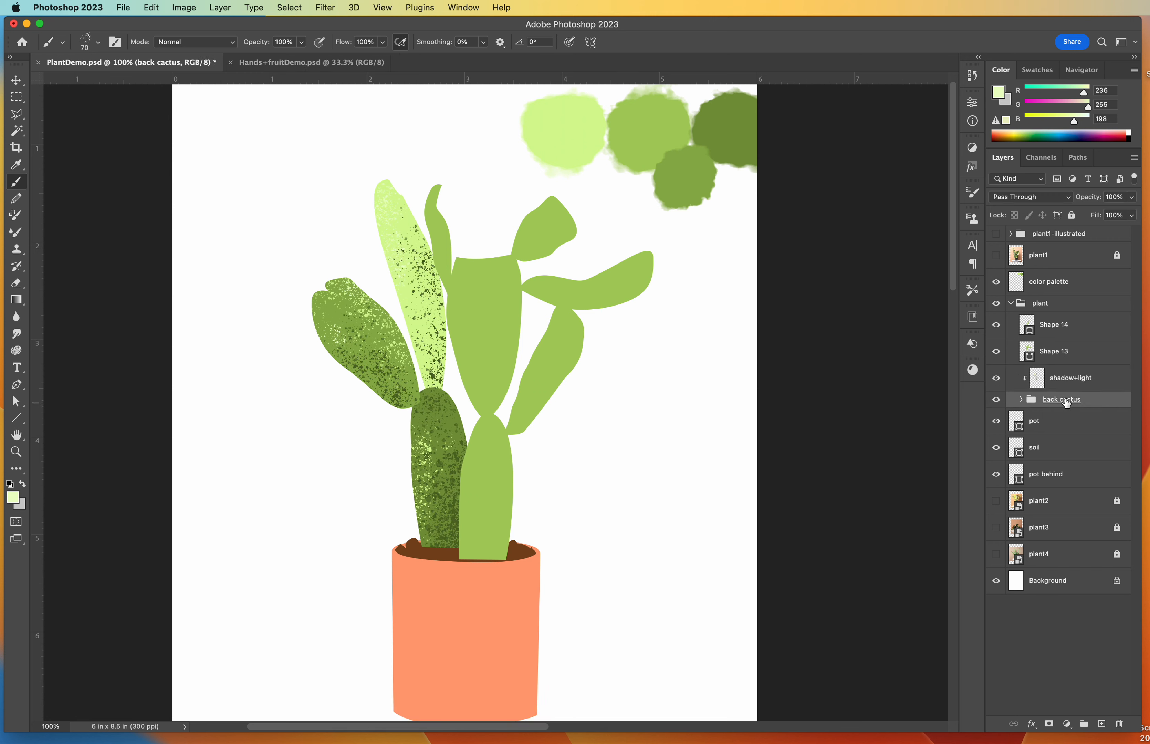
click(1022, 400)
click(997, 421)
click(997, 420)
click(997, 448)
click(997, 449)
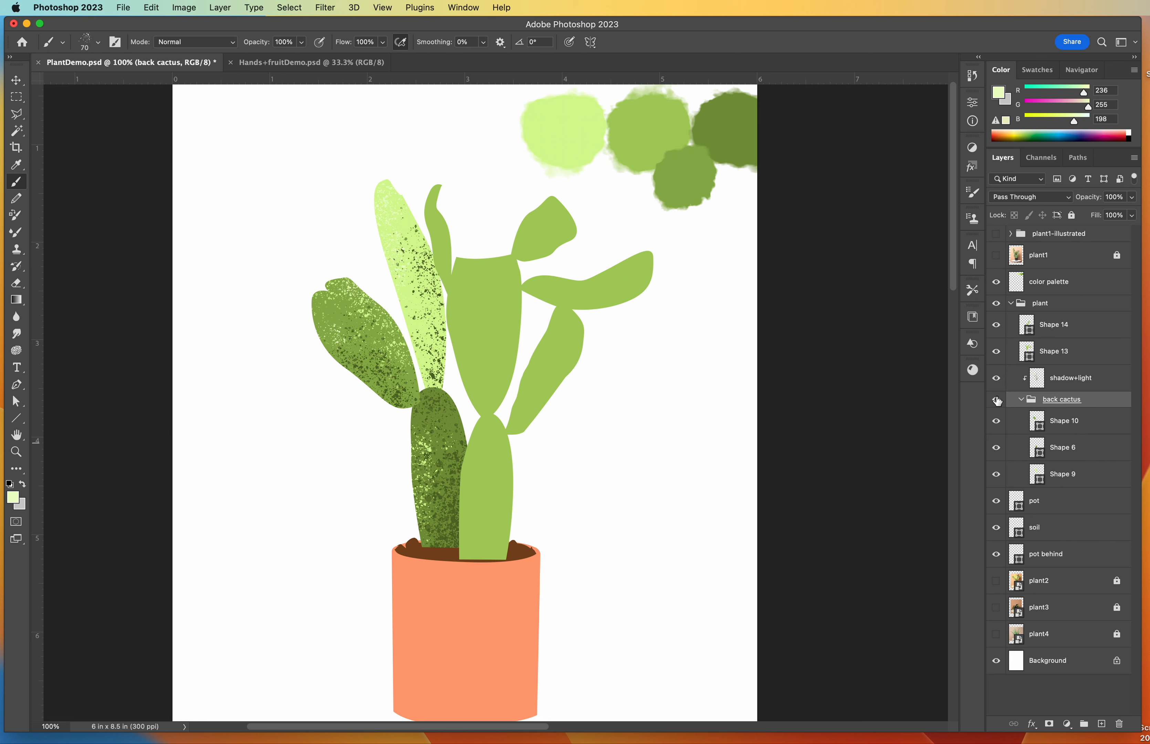
click(1022, 400)
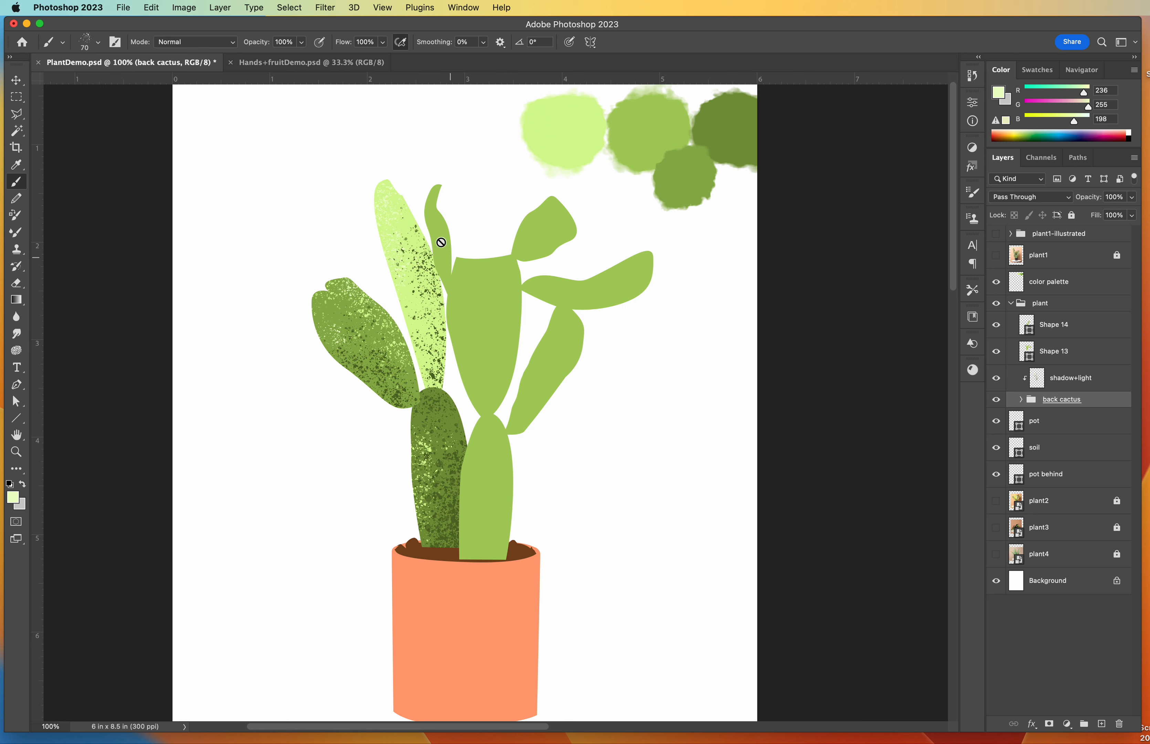
Step: Check what Shape 13 covers by switching it off and on, and add a layer named shadow+light directly above it
click(1103, 379)
click(1079, 350)
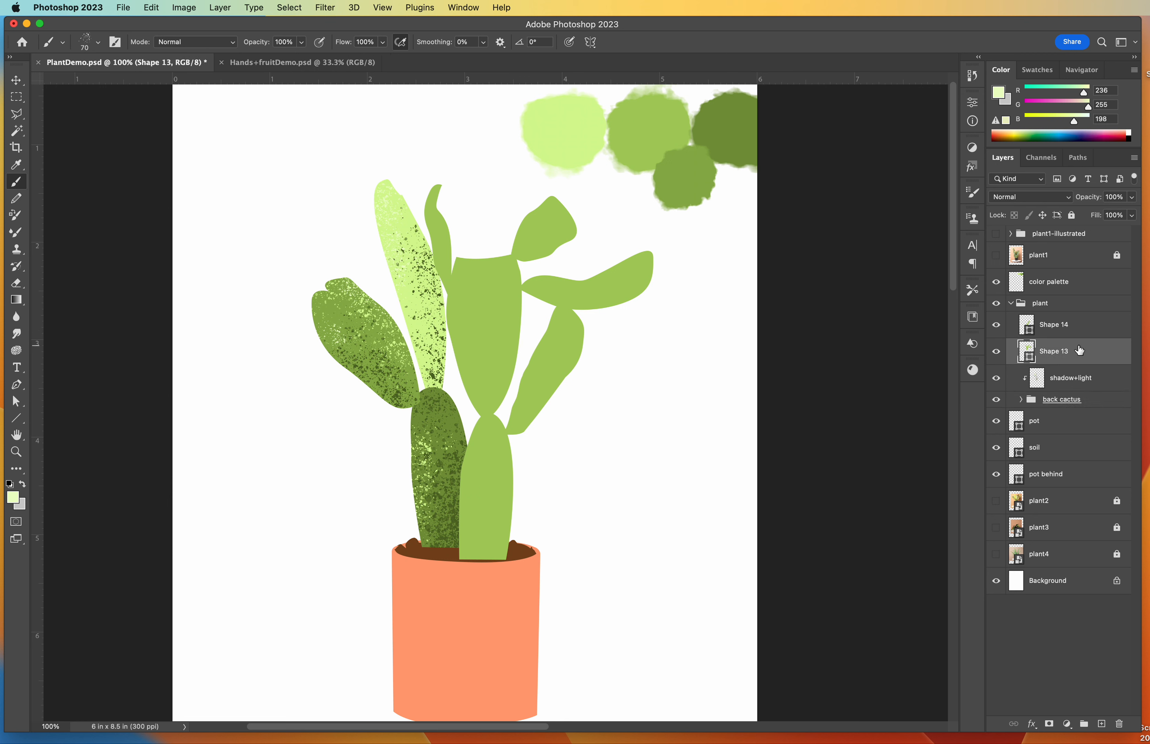
click(998, 352)
click(998, 353)
click(997, 351)
click(997, 351)
click(1101, 723)
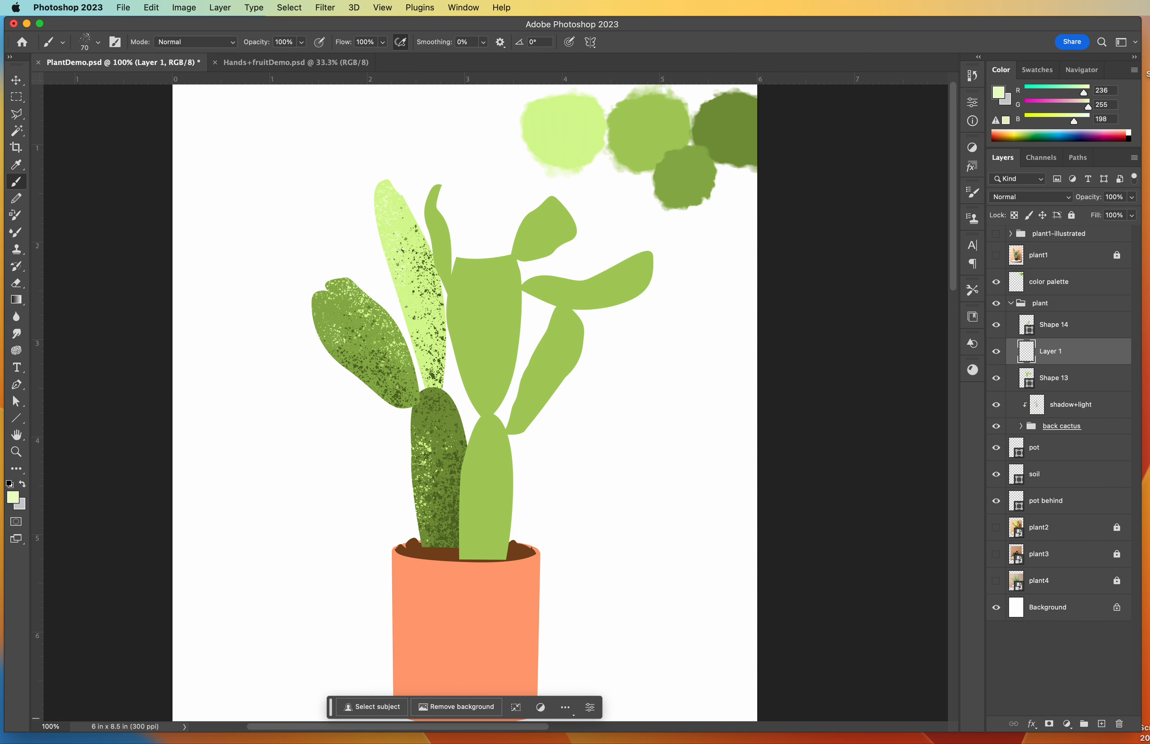
double_click(1048, 350)
text(shadow+light)
key(Return)
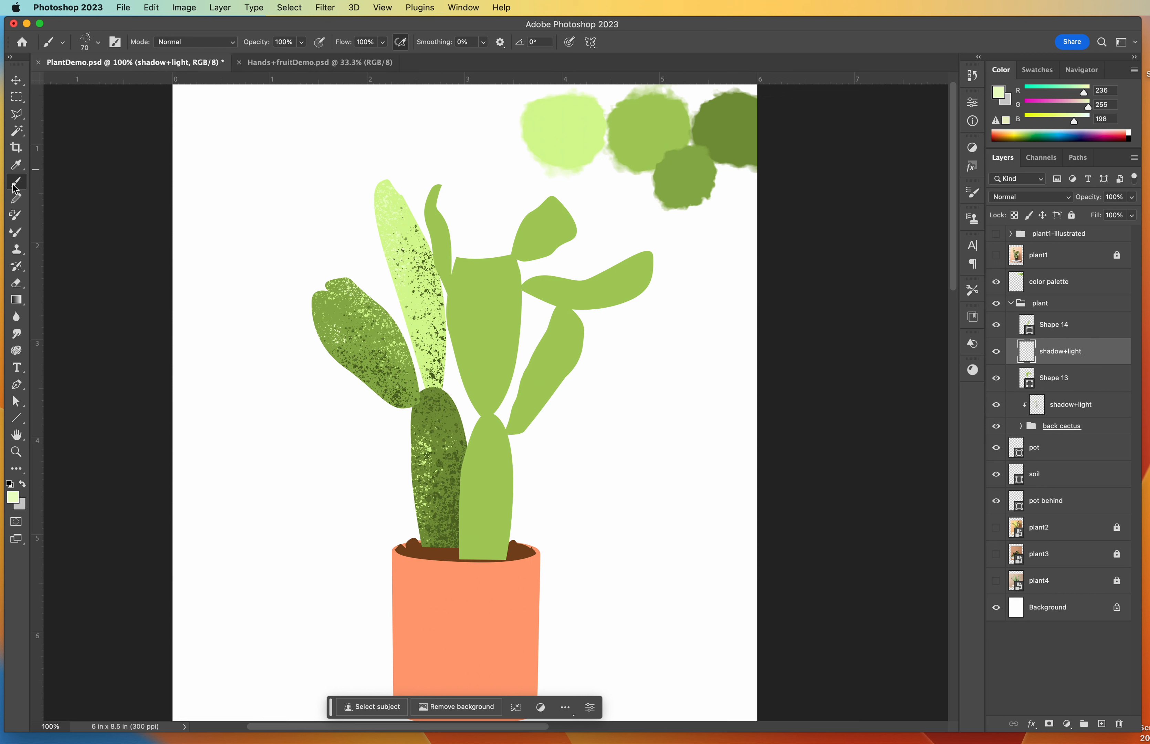
Step: Switch to the 70 px Soft Round brush and sample medium green 8eb14c from the painted palette
click(98, 42)
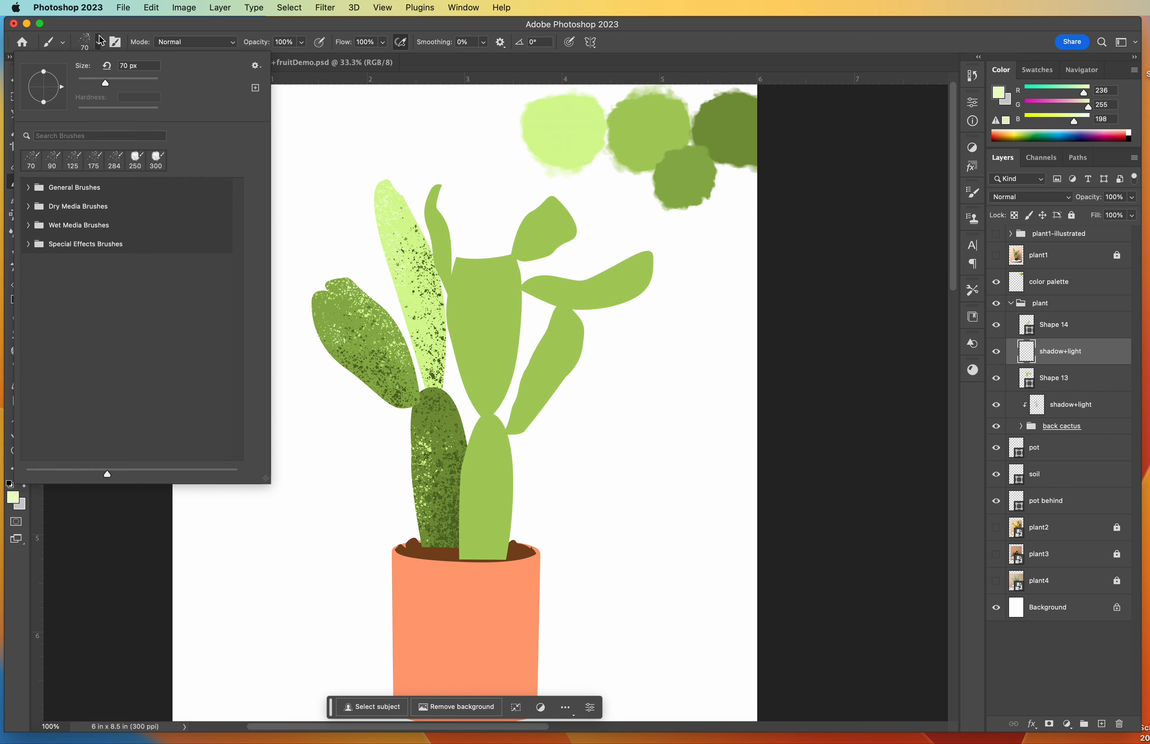
click(29, 188)
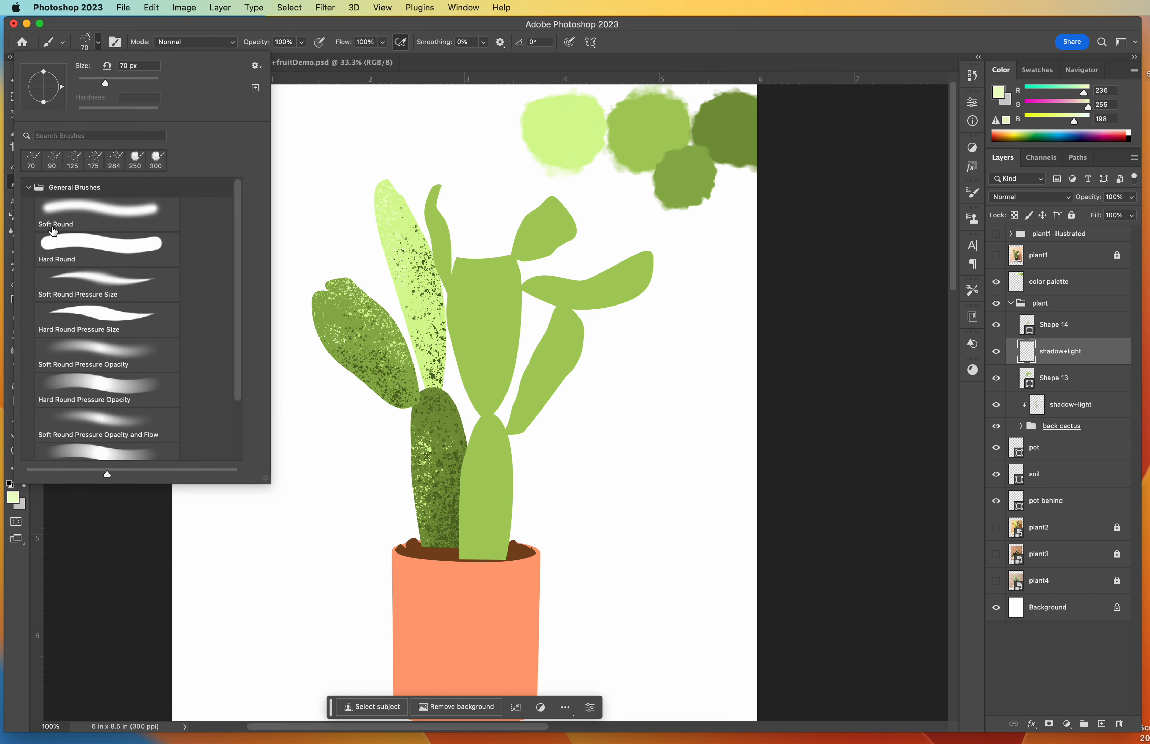
click(81, 223)
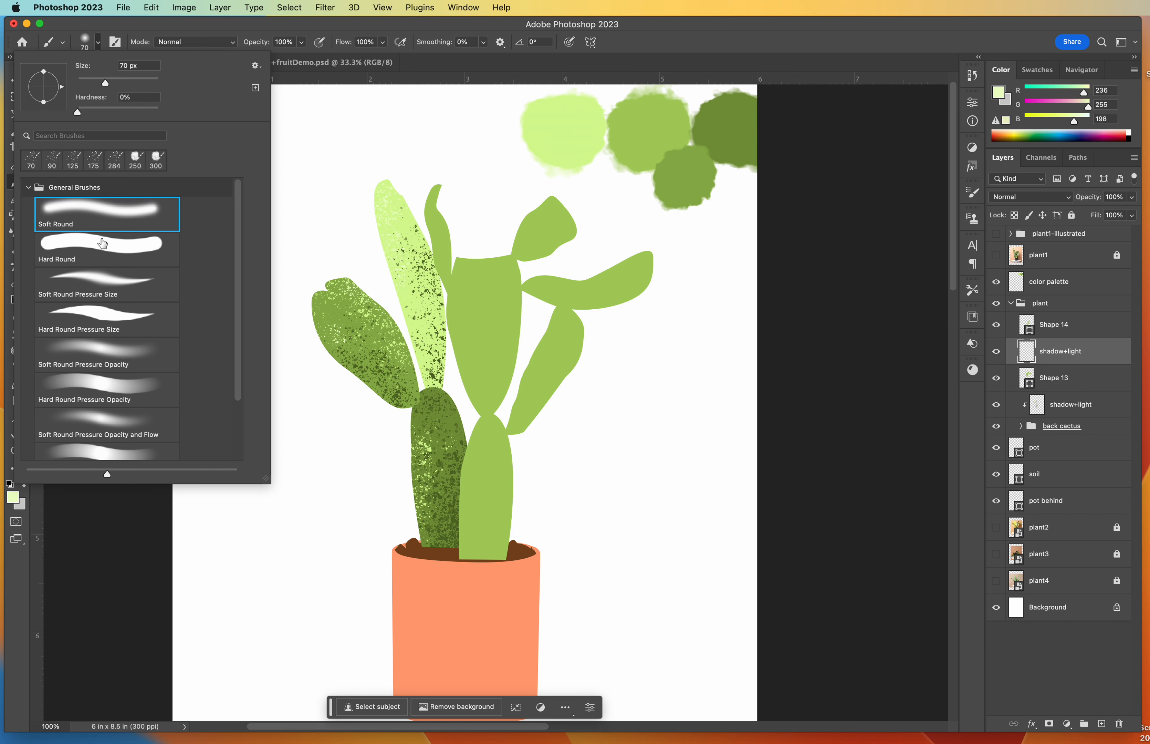
click(98, 42)
click(14, 497)
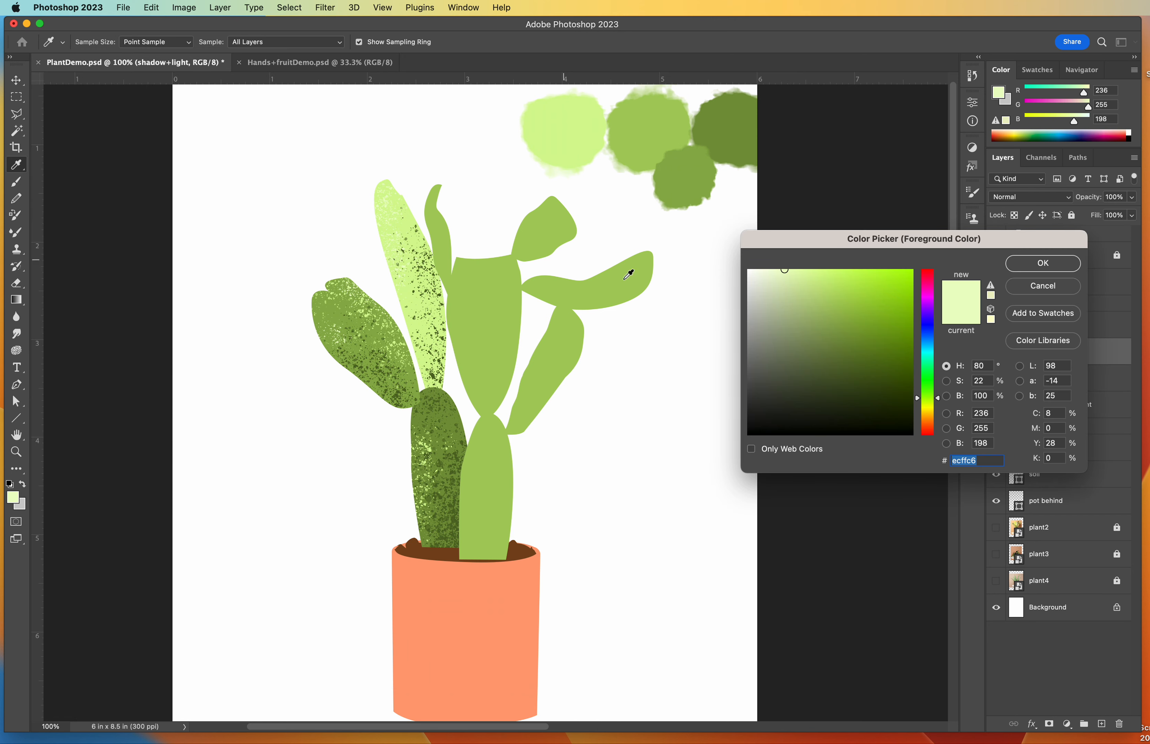
click(738, 127)
click(729, 181)
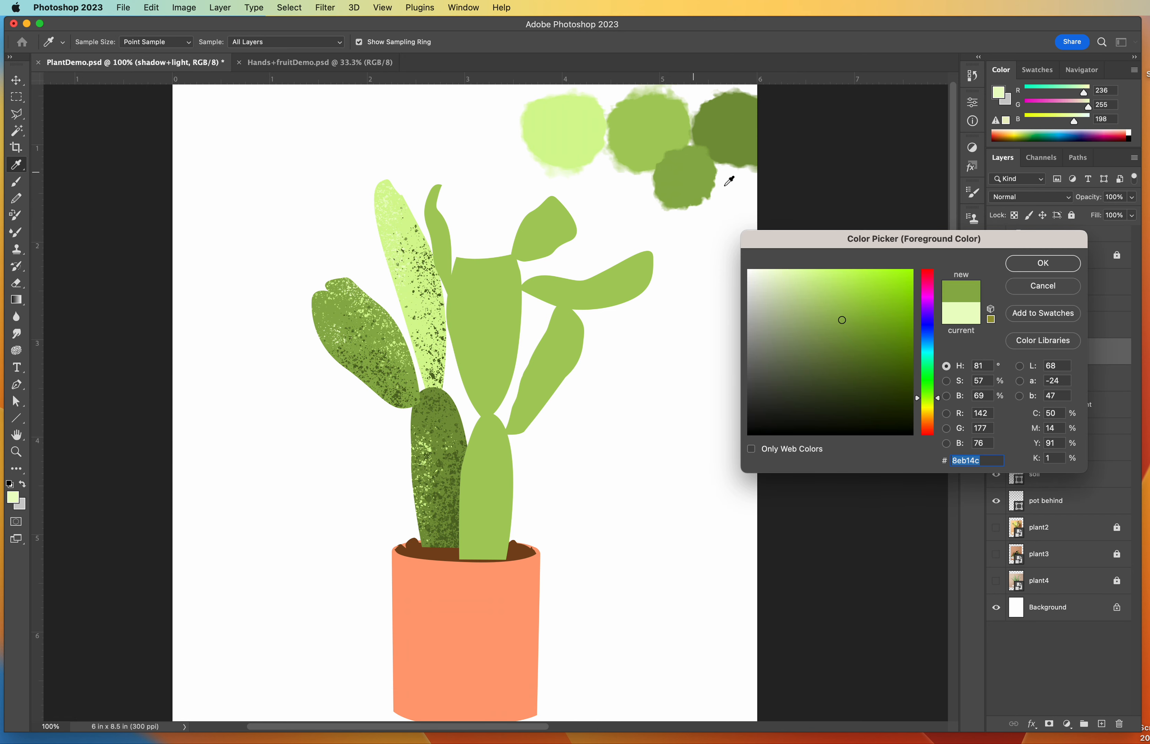
click(1043, 263)
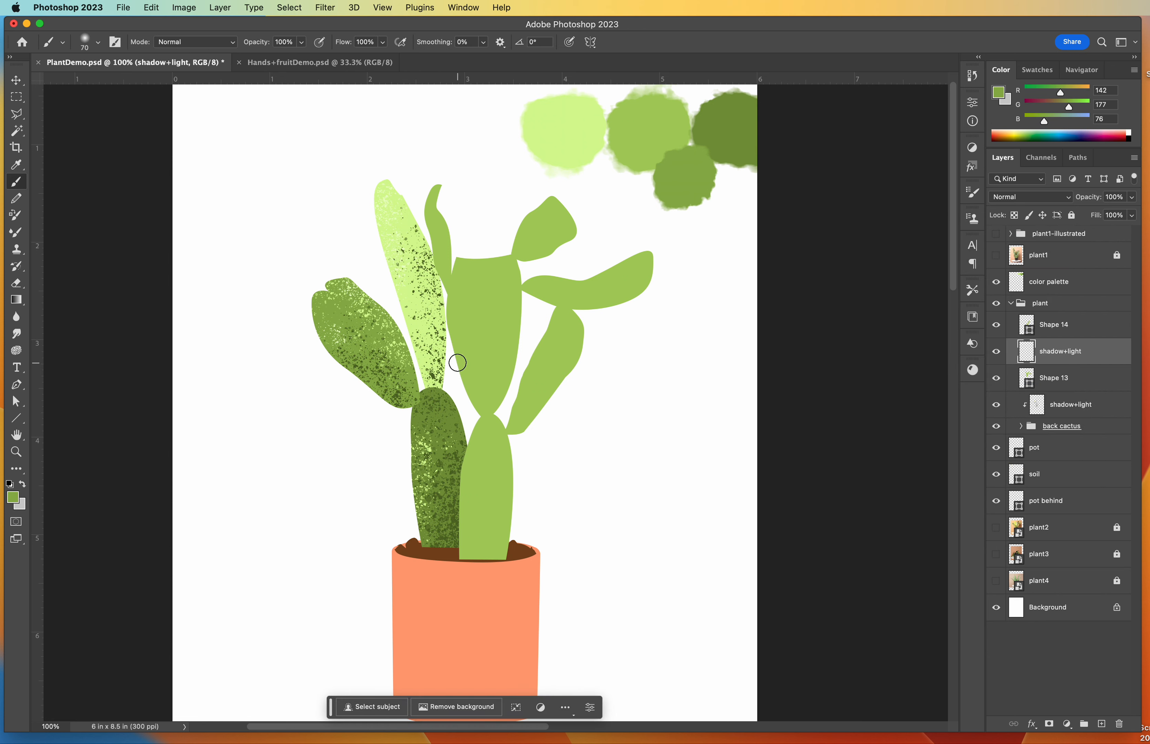
Step: Paint soft green shadows along the edges of the Shape 13 cactus parts and clip the shadow+light layer to Shape 13
mouse_move(456, 361)
mouse_down()
mouse_move(481, 411)
mouse_move(520, 315)
mouse_move(498, 267)
mouse_move(503, 393)
mouse_move(495, 236)
mouse_move(534, 257)
mouse_move(528, 286)
mouse_move(606, 303)
mouse_move(588, 307)
mouse_move(665, 252)
mouse_up()
drag(454, 197, 446, 312)
right_click(1093, 357)
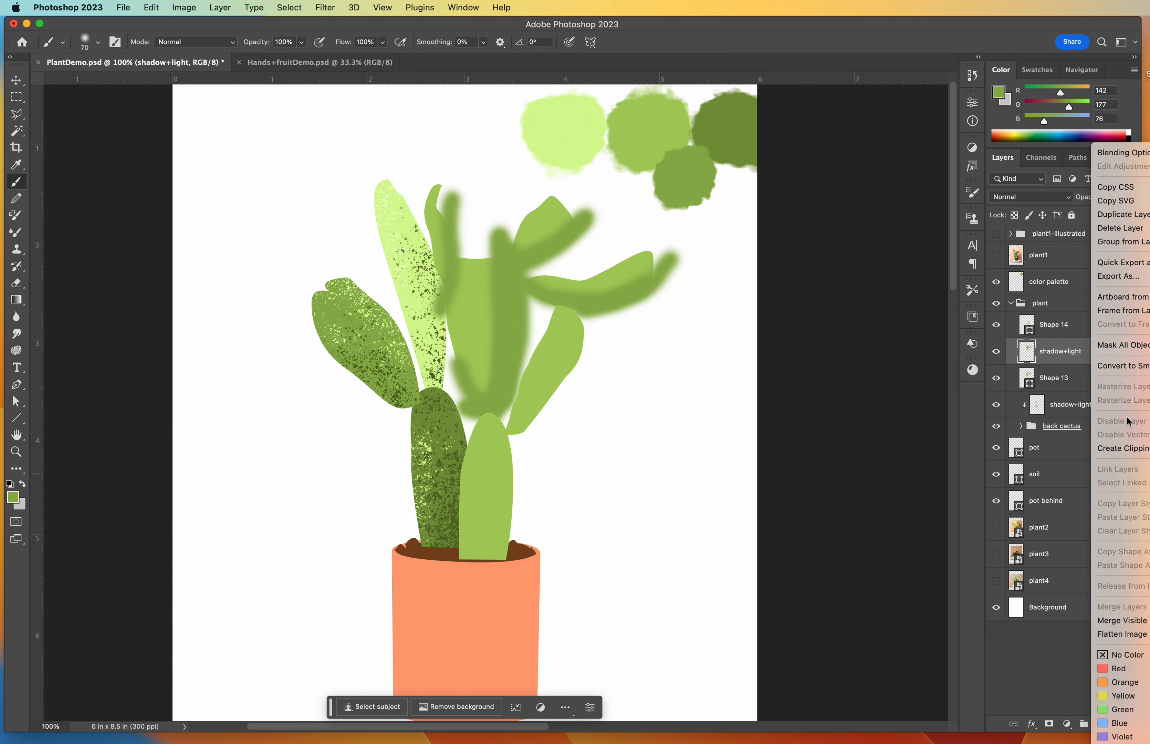
click(1126, 449)
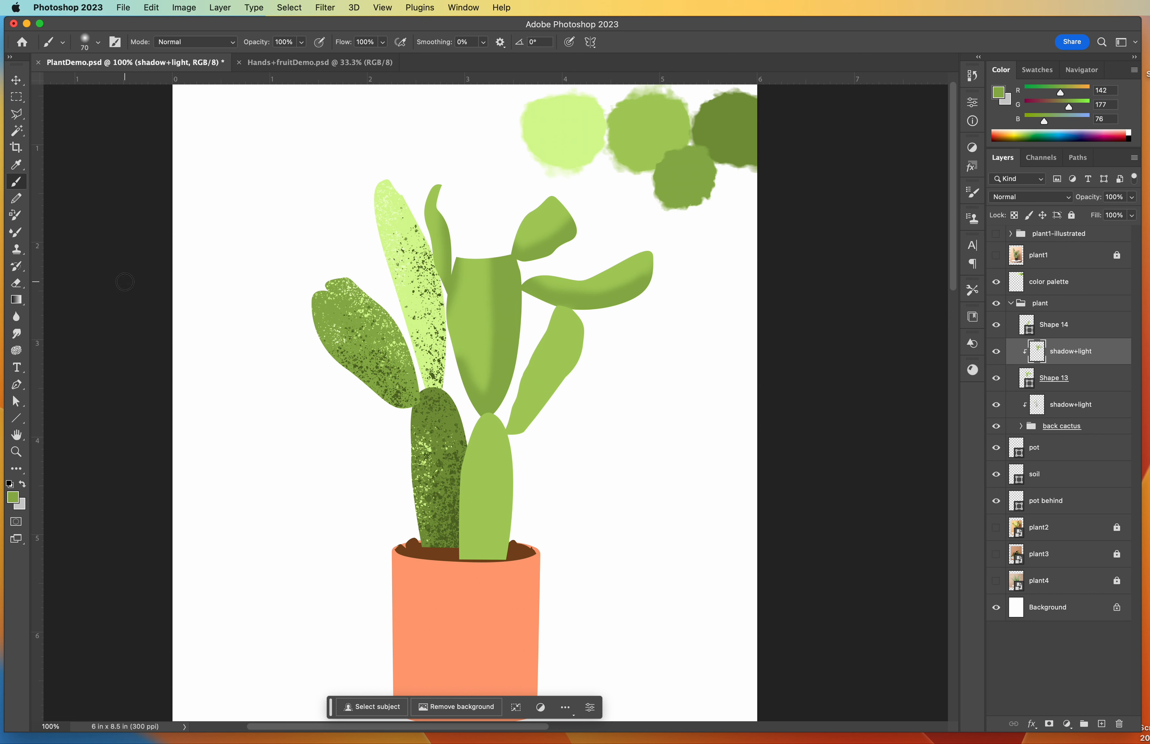
Step: Return to the 70 px spatter brush and sample dark green 79983d from the palette
click(99, 44)
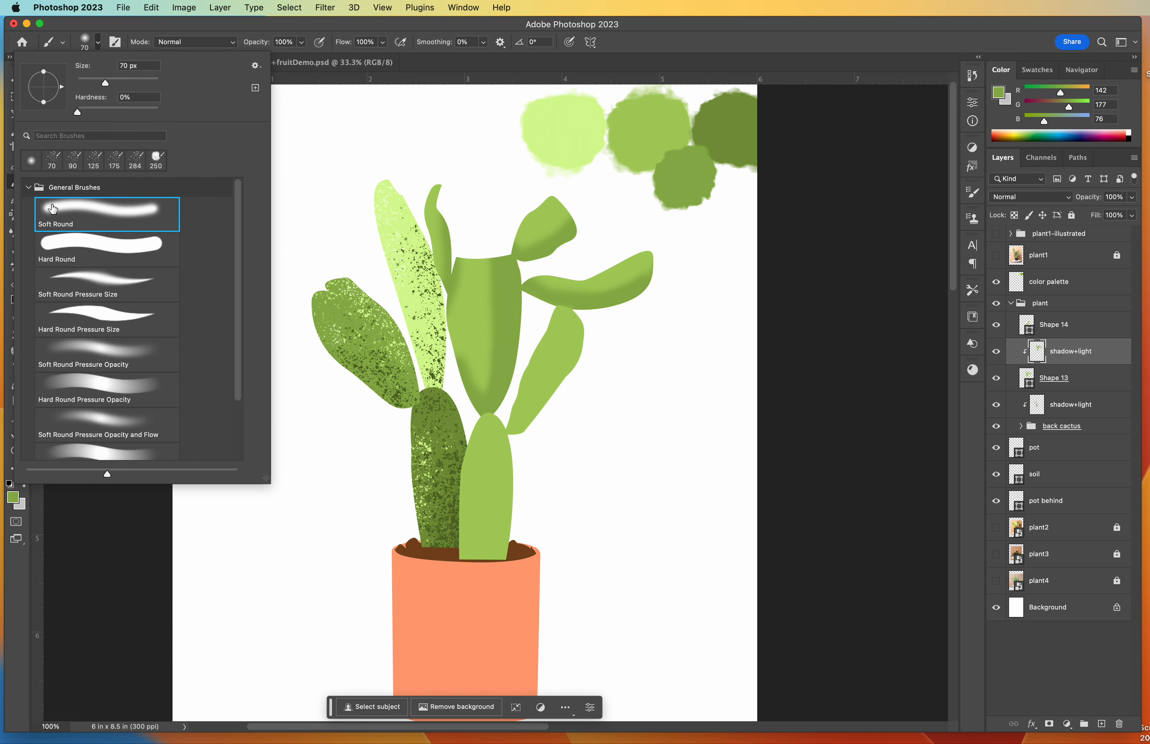
click(51, 161)
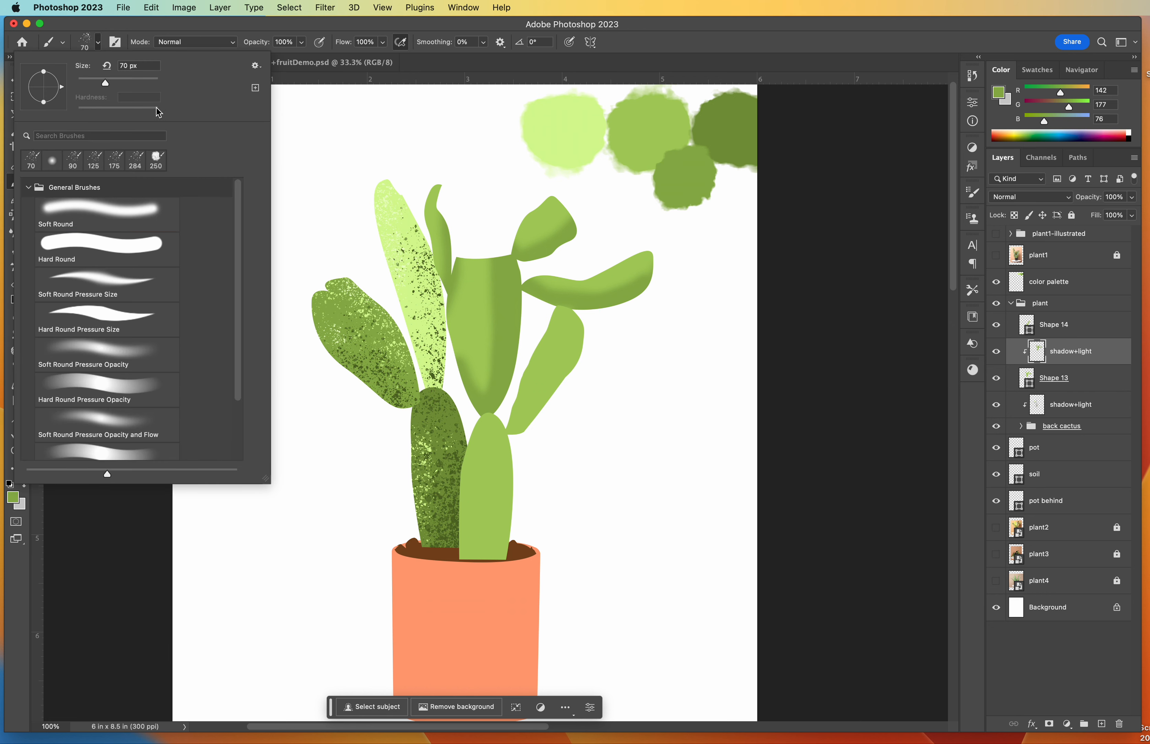
click(97, 41)
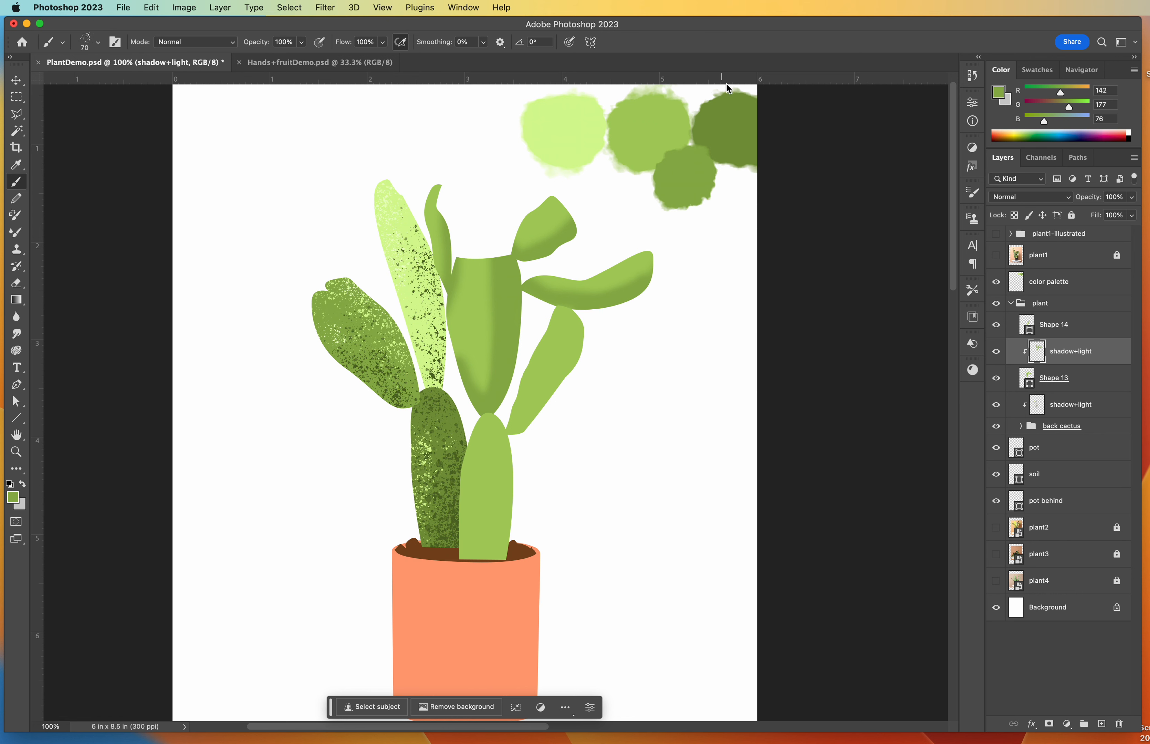
click(13, 498)
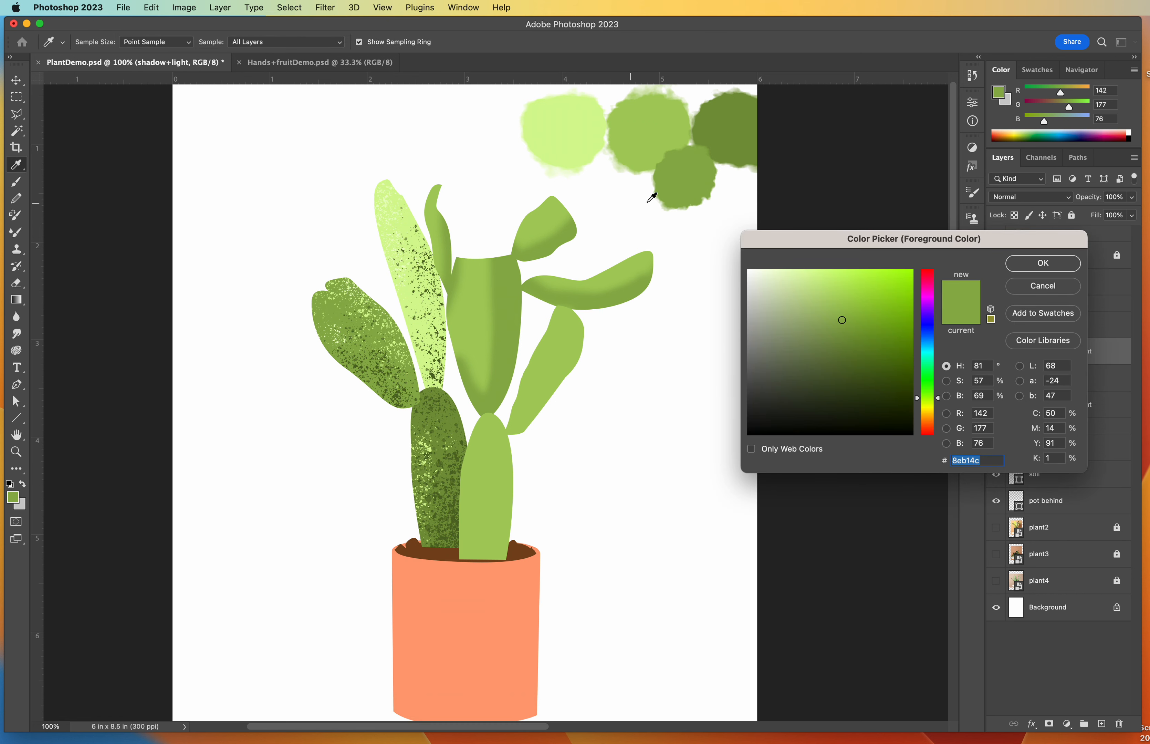
click(730, 128)
click(1039, 262)
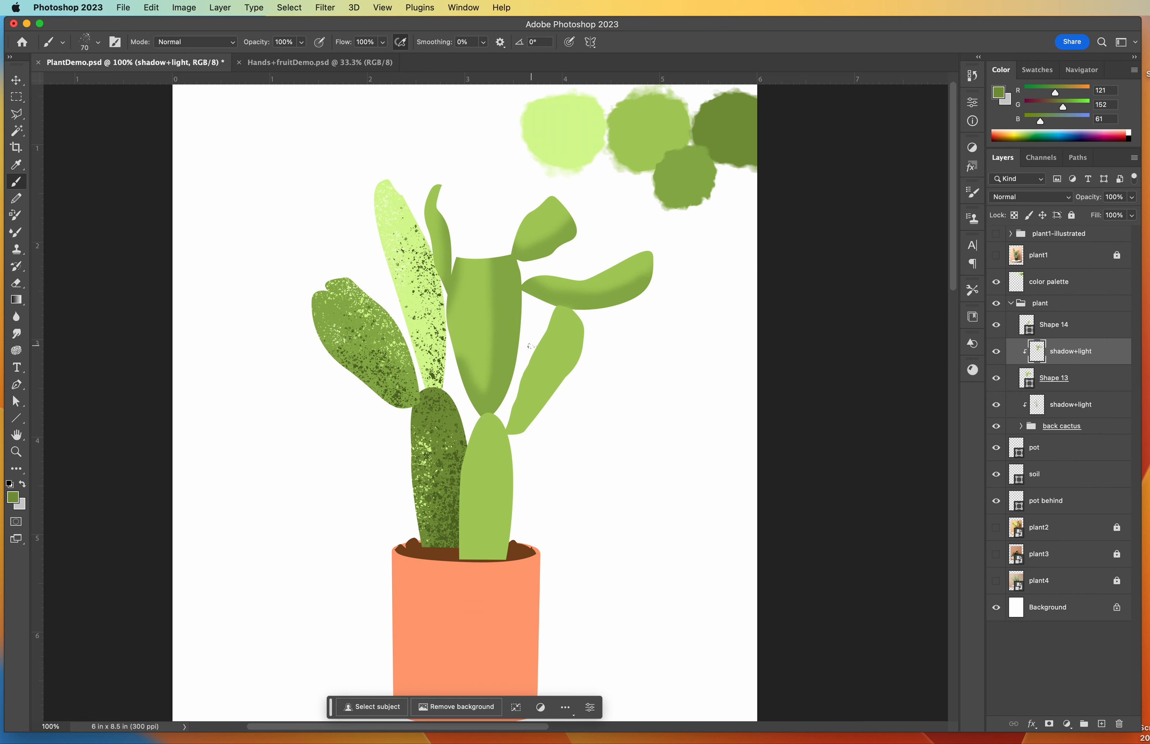
Step: Spatter dark green shadows over the central pad and its side branches, enlarging and reducing the brush to suit each part
key(bracketright)
key(bracketright)
key(bracketright)
key(bracketright)
key(bracketright)
drag(493, 334, 459, 393)
key(bracketleft)
key(bracketleft)
key(bracketleft)
mouse_move(520, 332)
mouse_down()
mouse_move(500, 321)
mouse_move(619, 302)
mouse_move(482, 225)
mouse_up()
key(bracketleft)
key(bracketleft)
key(bracketleft)
key(bracketleft)
key(bracketleft)
drag(450, 288, 449, 218)
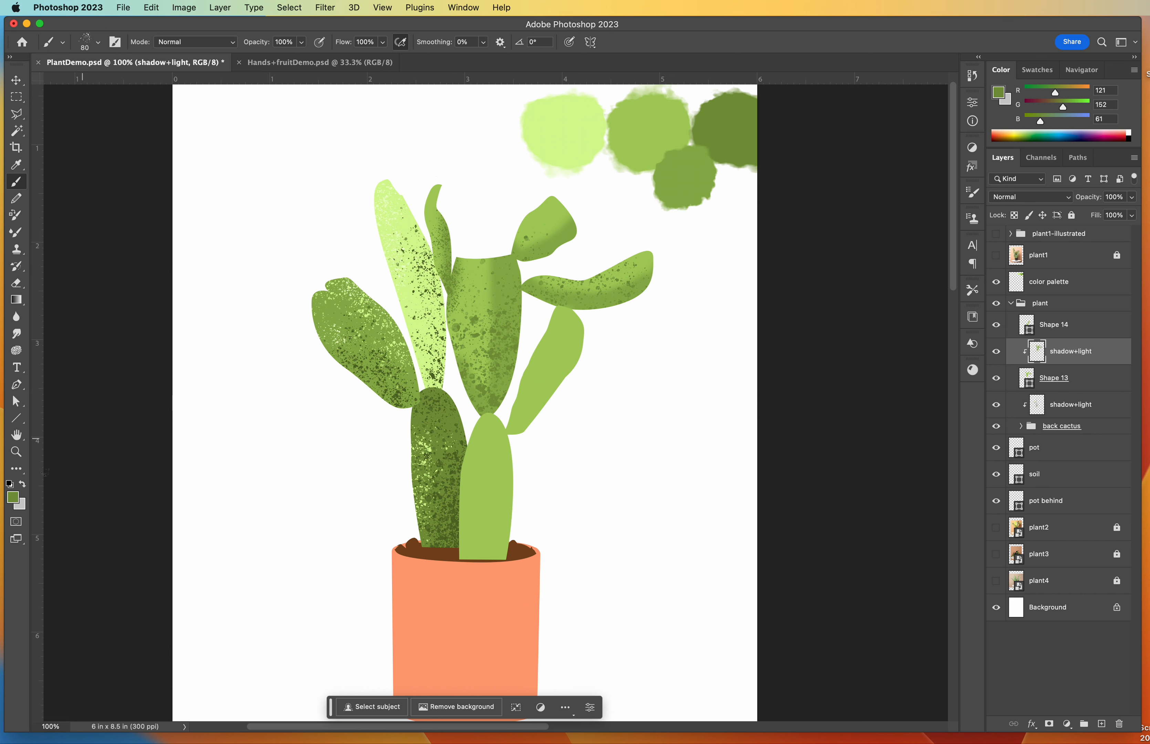
Step: Set the foreground to a deeper green (RGB 95, 123, 41) and reduce the spatter brush to 90 px
click(12, 497)
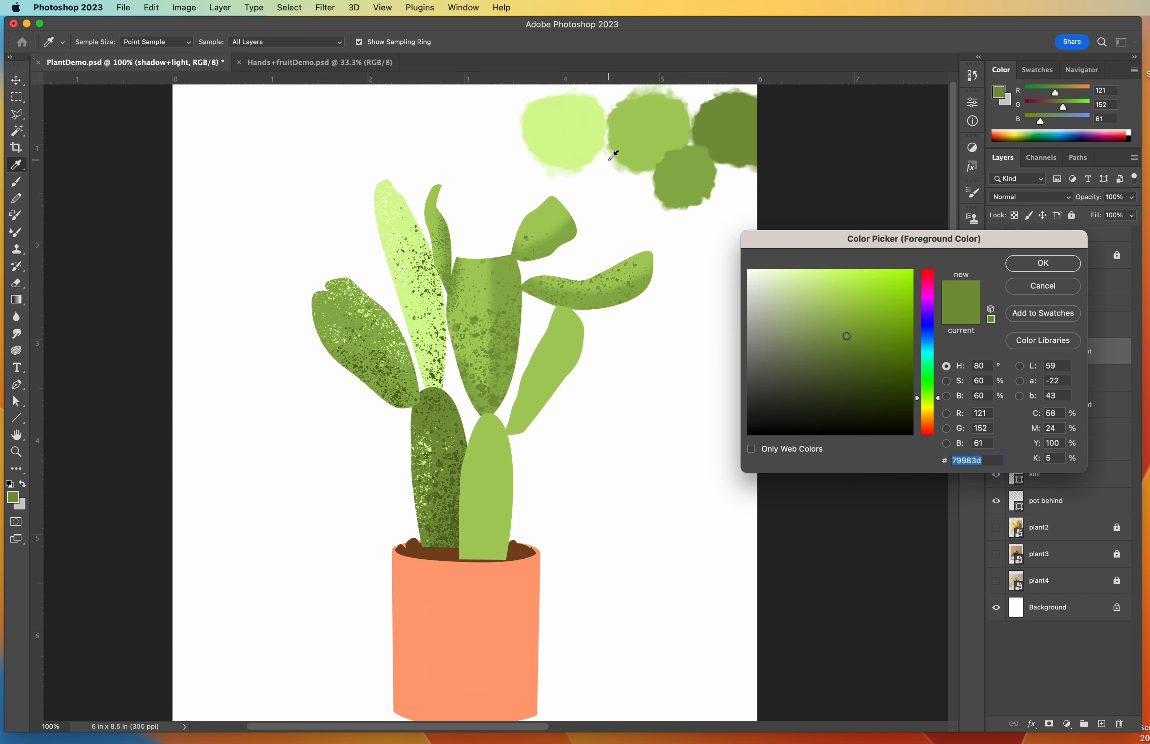
click(858, 355)
click(1043, 262)
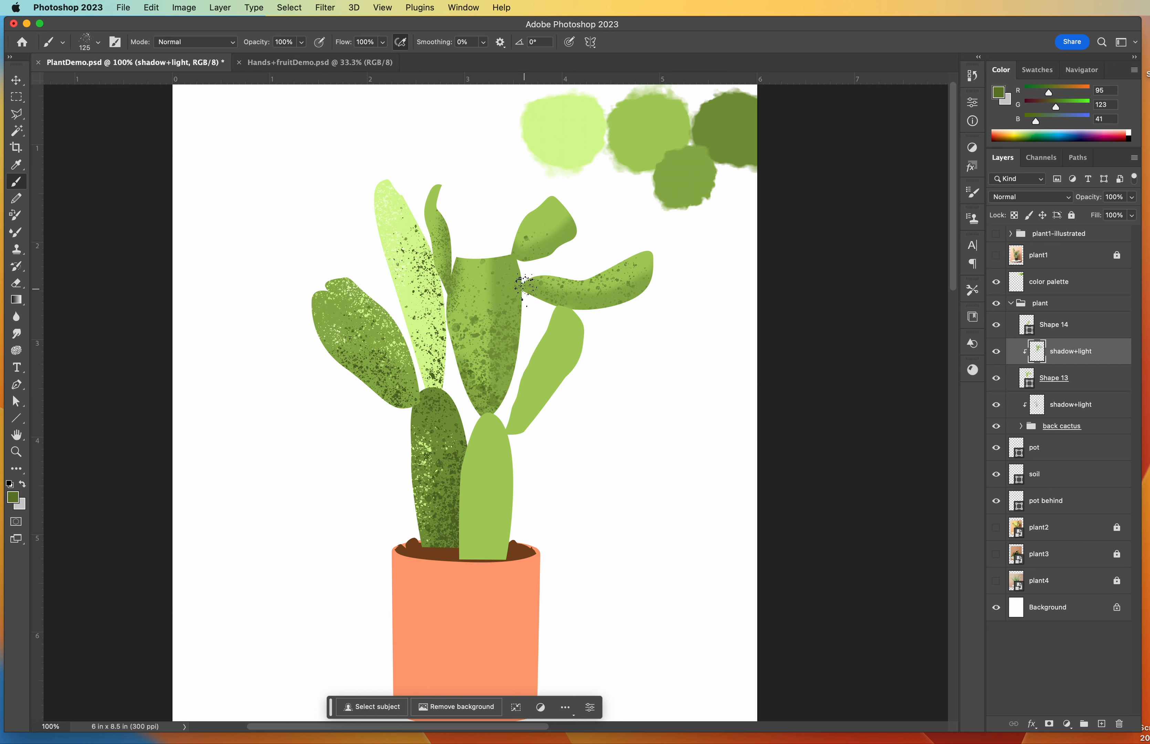
key(bracketleft)
key(bracketleft)
key(bracketleft)
Step: Sample light green (RGB 215, 249, 149) from the palette and spatter highlights on the Shape 13 upper pad, side branches and central pad
click(13, 496)
click(561, 132)
click(1043, 263)
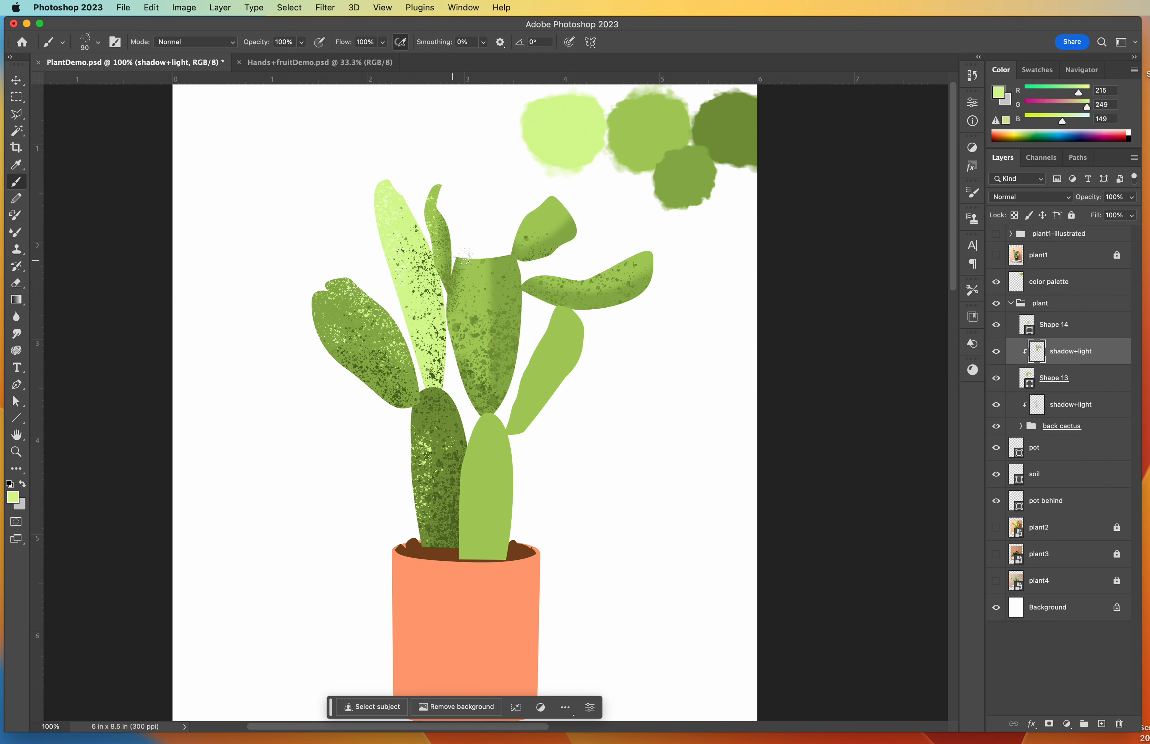
key(bracketright)
key(bracketright)
drag(521, 223, 544, 221)
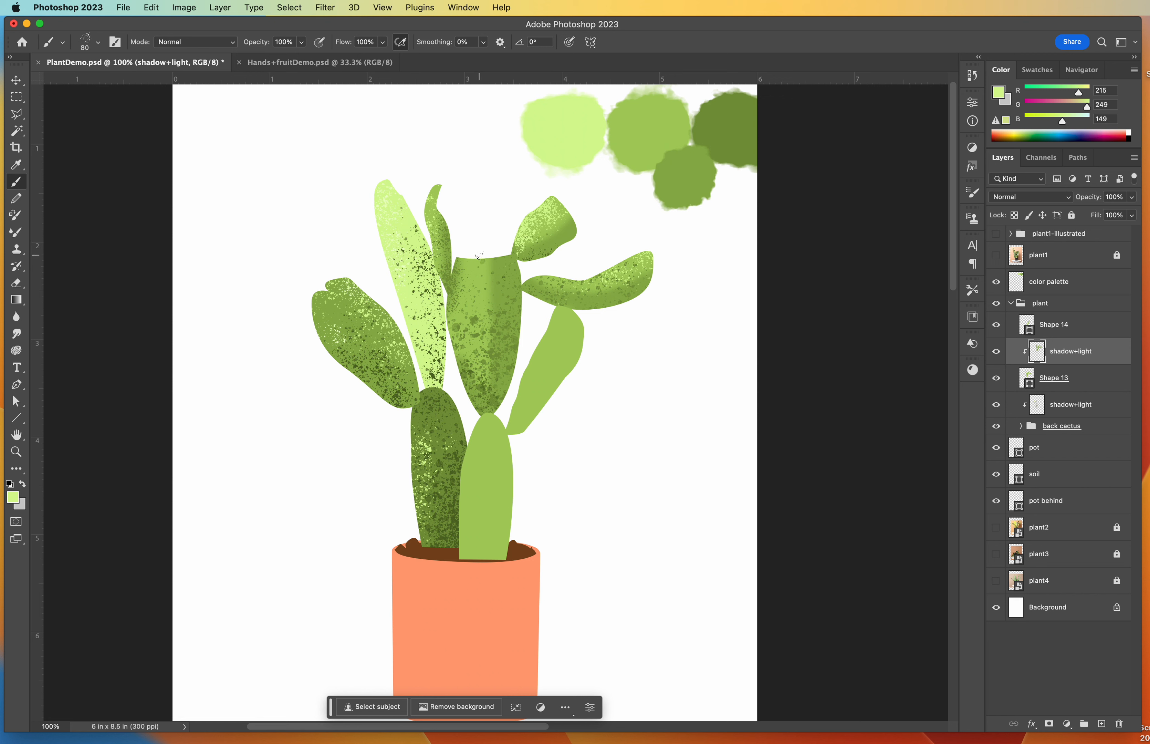
drag(479, 255, 499, 360)
Step: Add a layer named shadow+light above Shape 14 and clip it to that shape
click(18, 81)
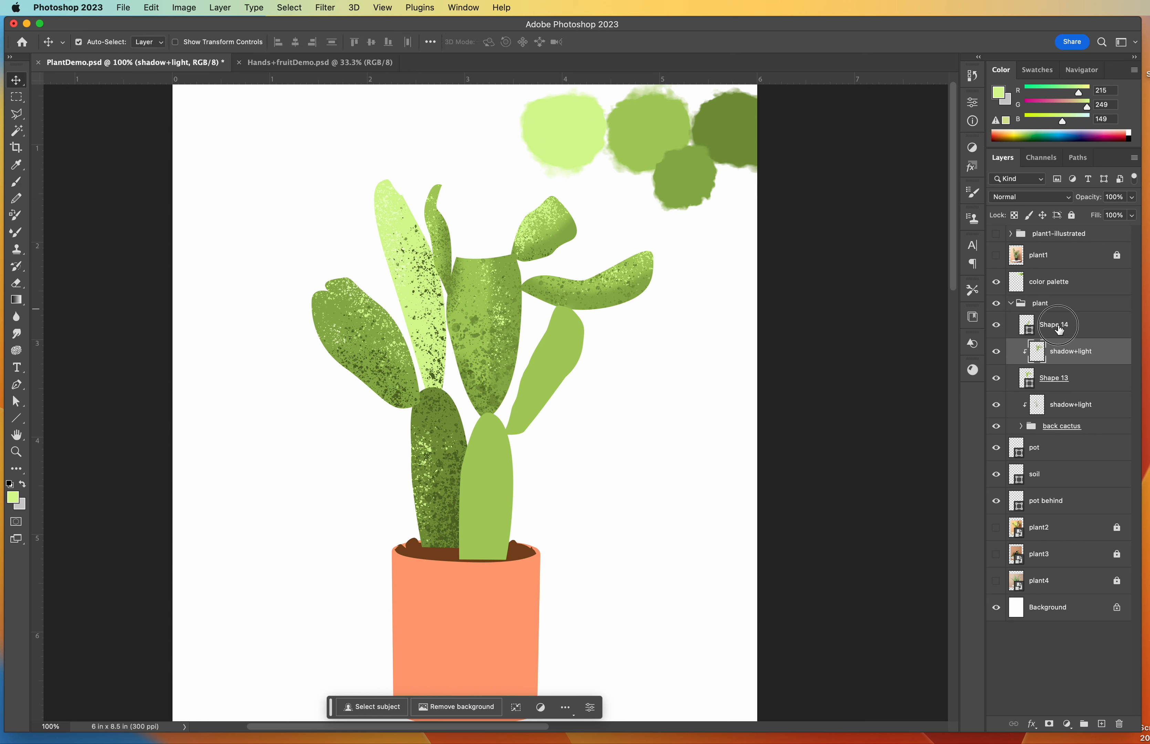
click(1017, 330)
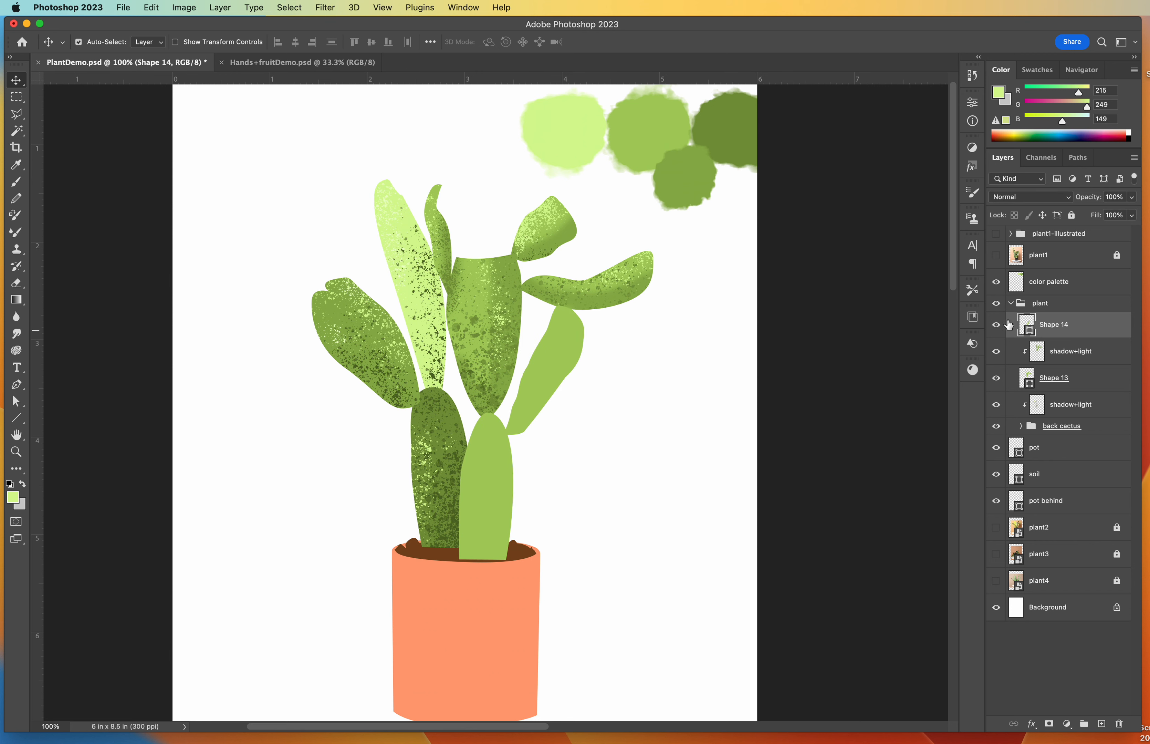
click(996, 325)
click(997, 325)
click(1105, 723)
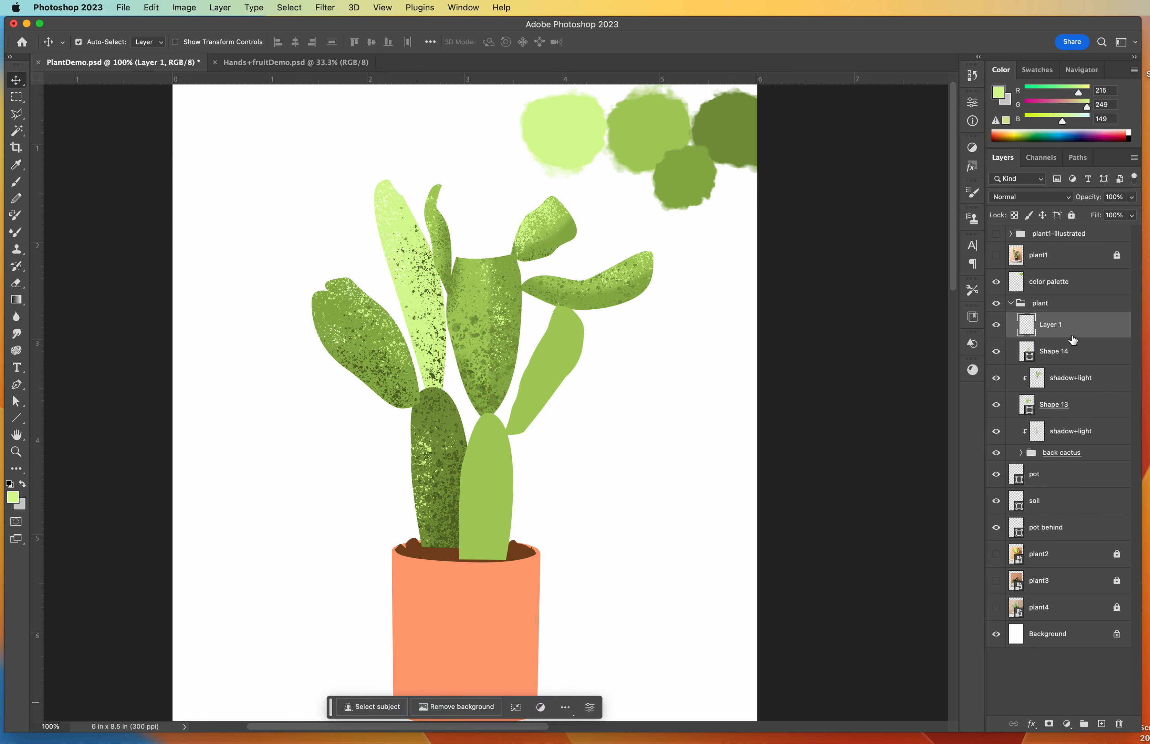
double_click(1044, 333)
text(shadow+light)
key(Return)
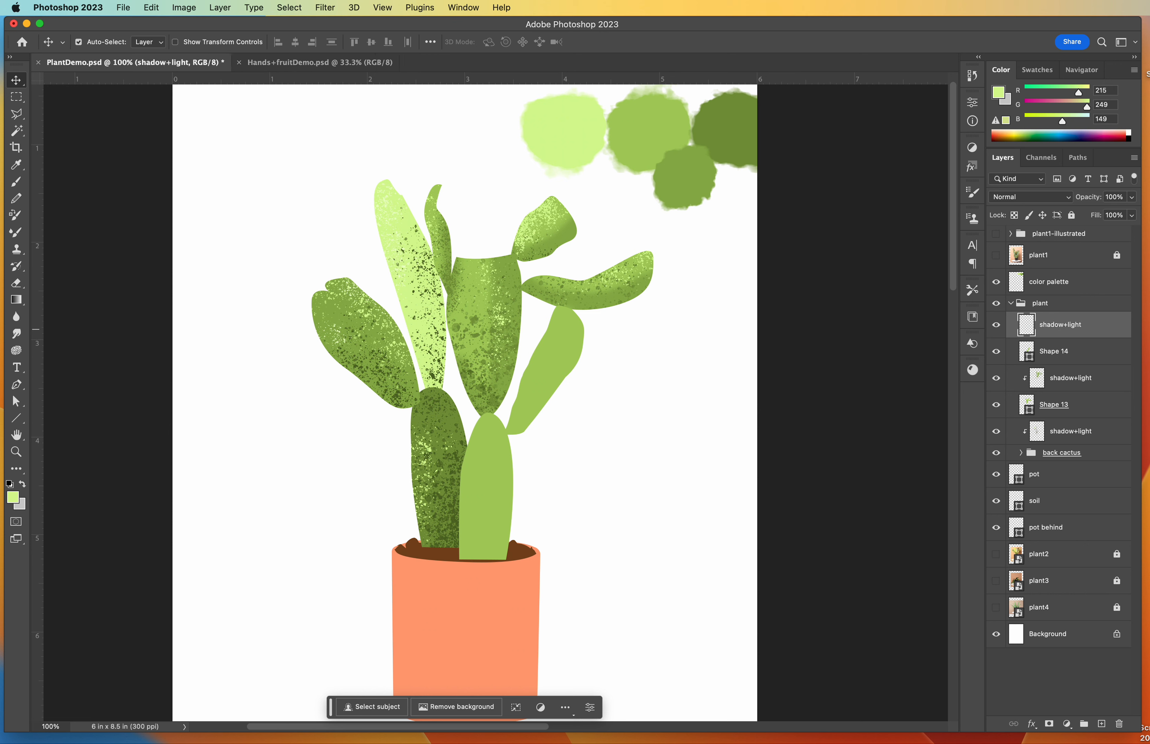
right_click(1091, 335)
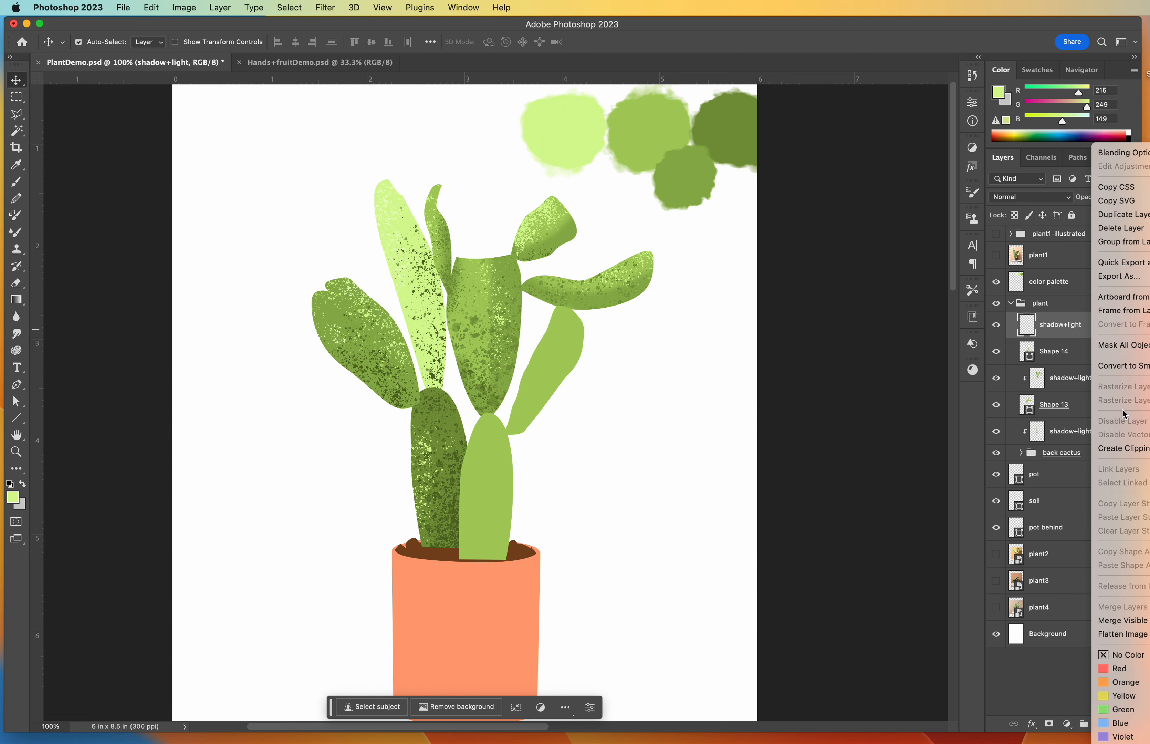
click(1123, 448)
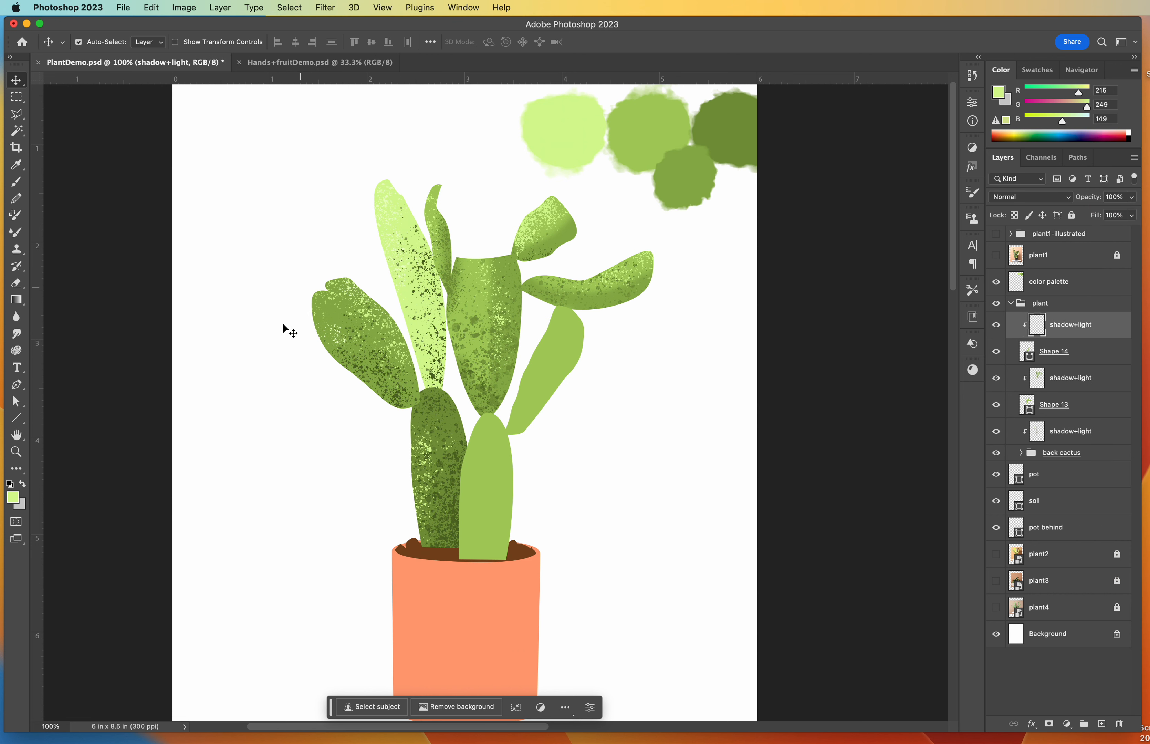
Step: Spatter light green highlights on the upper parts of the right branch and the front stem of Shape 14
click(17, 183)
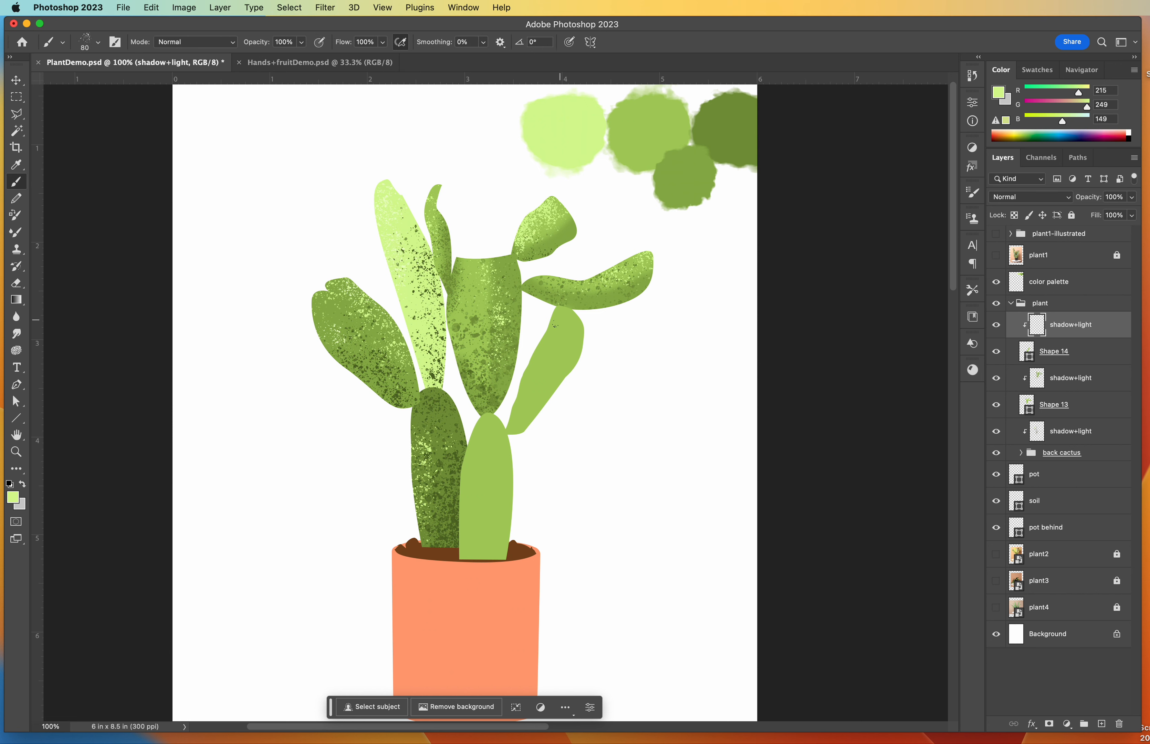
mouse_move(550, 324)
mouse_down()
mouse_move(534, 353)
mouse_move(559, 307)
mouse_move(581, 325)
mouse_move(545, 296)
mouse_move(581, 330)
mouse_move(553, 307)
mouse_up()
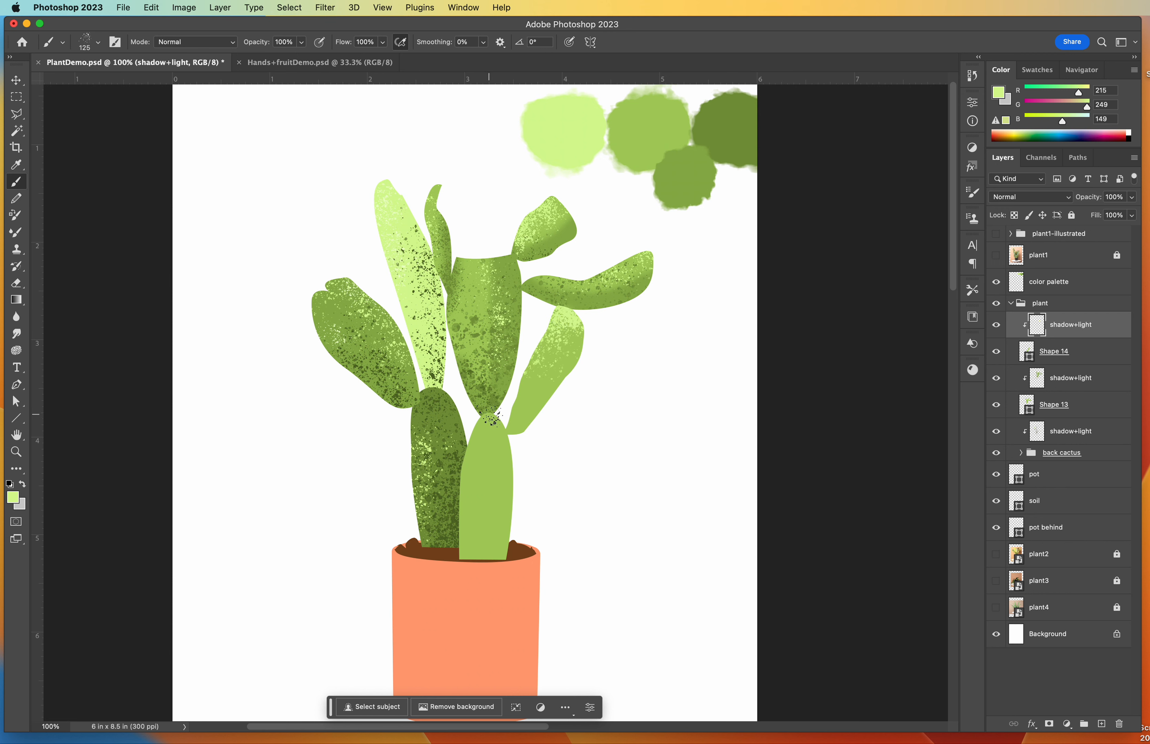
key(bracketright)
mouse_move(485, 414)
mouse_down()
mouse_move(537, 500)
mouse_move(483, 412)
mouse_up()
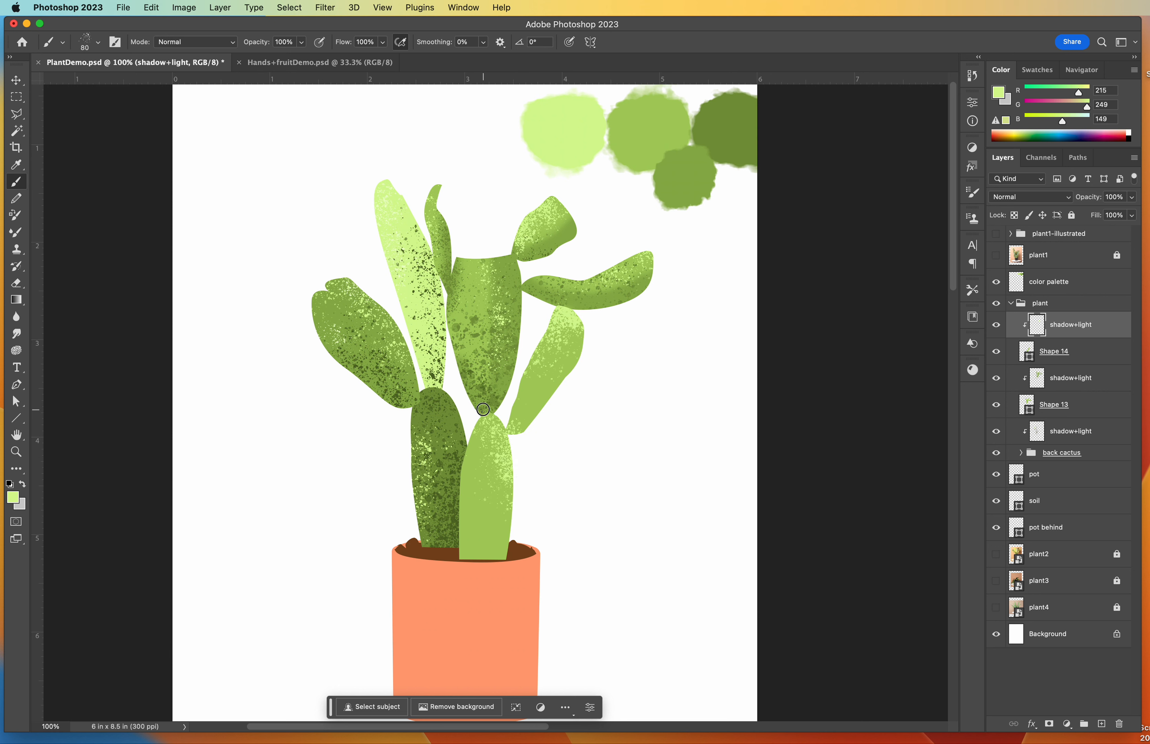
Step: Sample medium green 8eb14c from the palette and spatter shadows on the right branch and along the front stem's left side
click(15, 500)
click(714, 122)
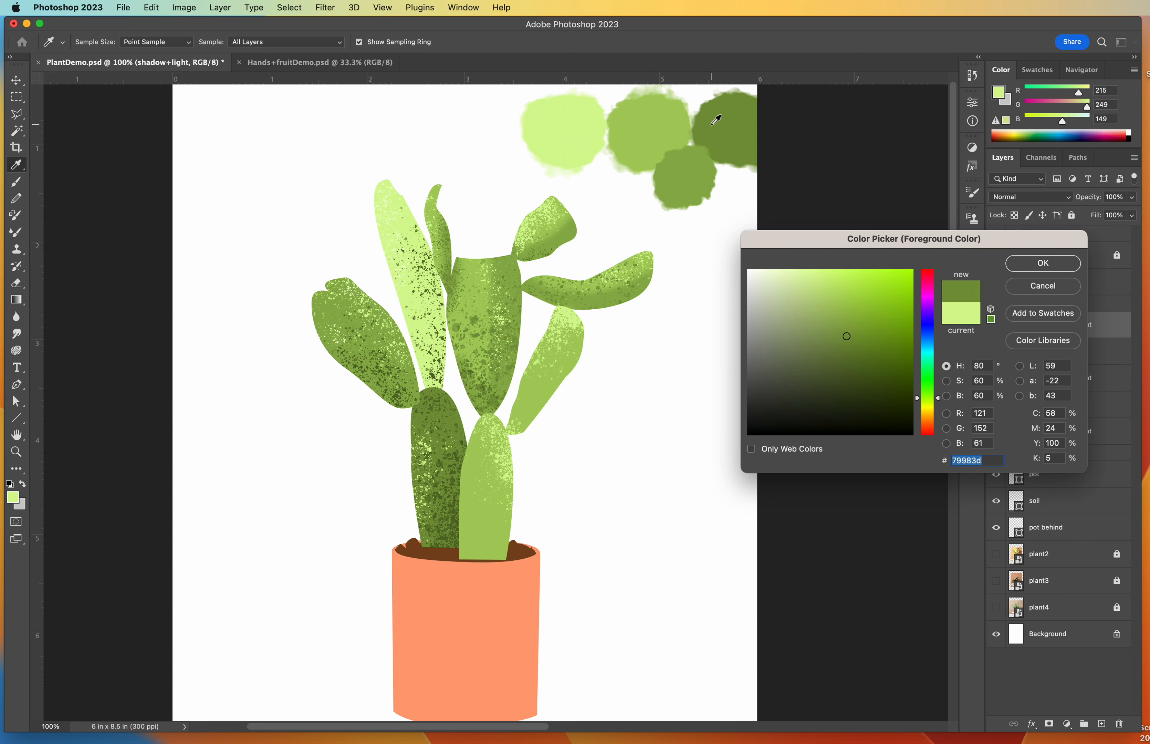
click(687, 145)
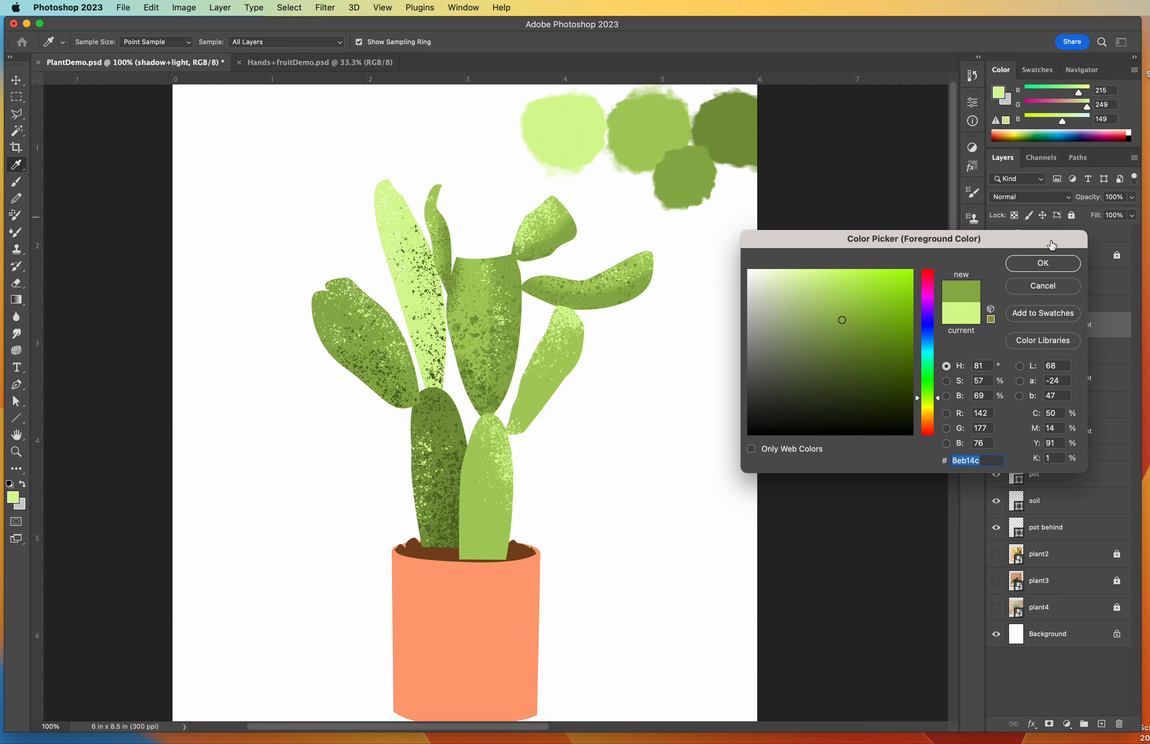
click(1042, 263)
mouse_move(513, 432)
mouse_down()
mouse_move(512, 363)
mouse_move(525, 418)
mouse_move(573, 349)
mouse_up()
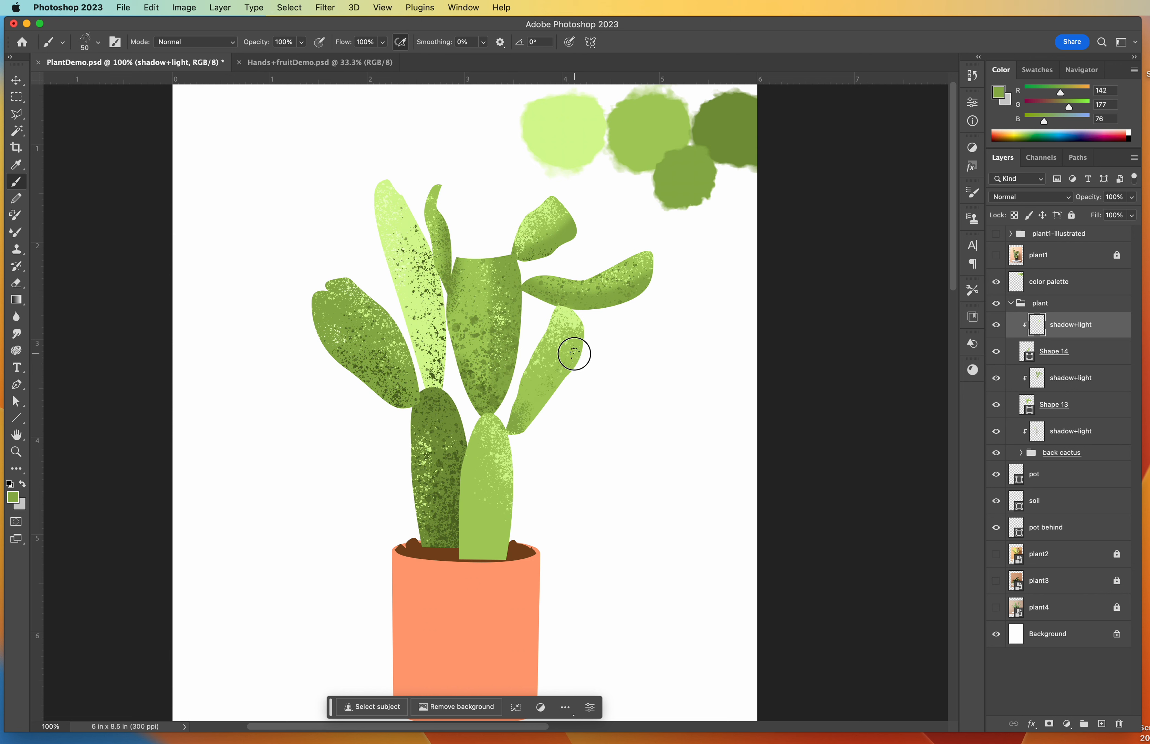
key(])
mouse_move(475, 444)
mouse_down()
mouse_move(470, 560)
mouse_move(449, 487)
mouse_move(453, 600)
mouse_move(467, 567)
mouse_up()
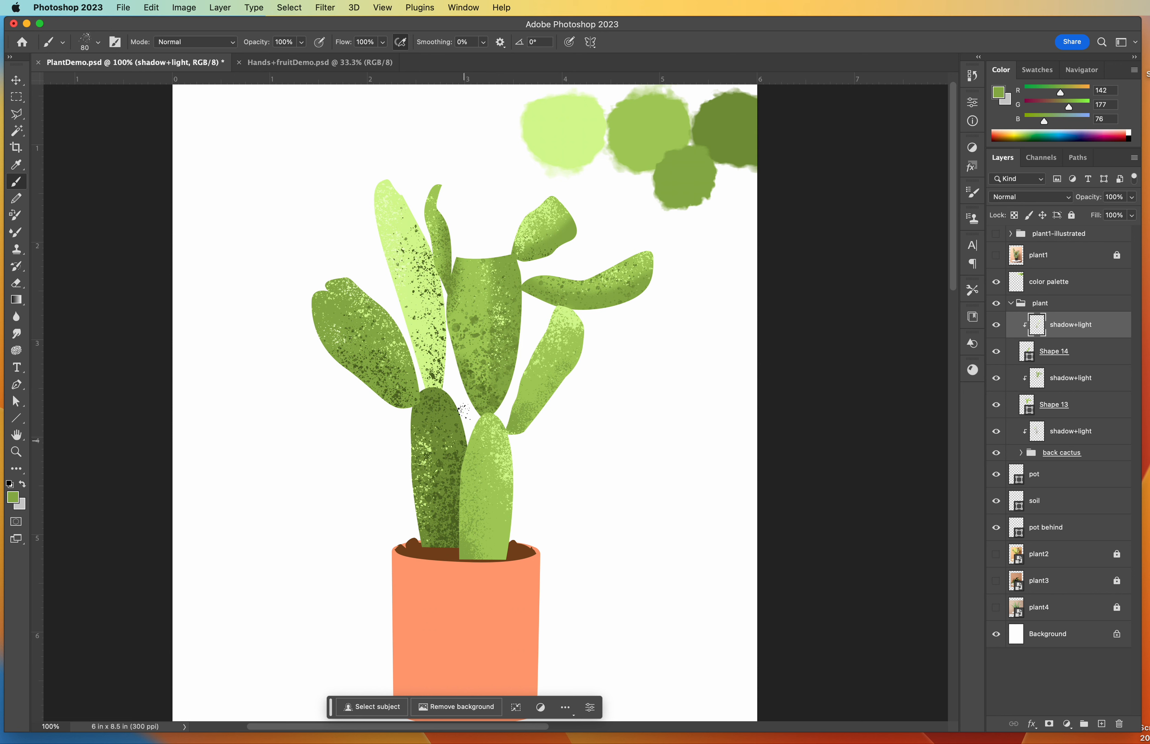
Step: Sample dark green 536b24 from the artwork and spatter deeper shadows down the left side of Shape 14's front stem
click(18, 494)
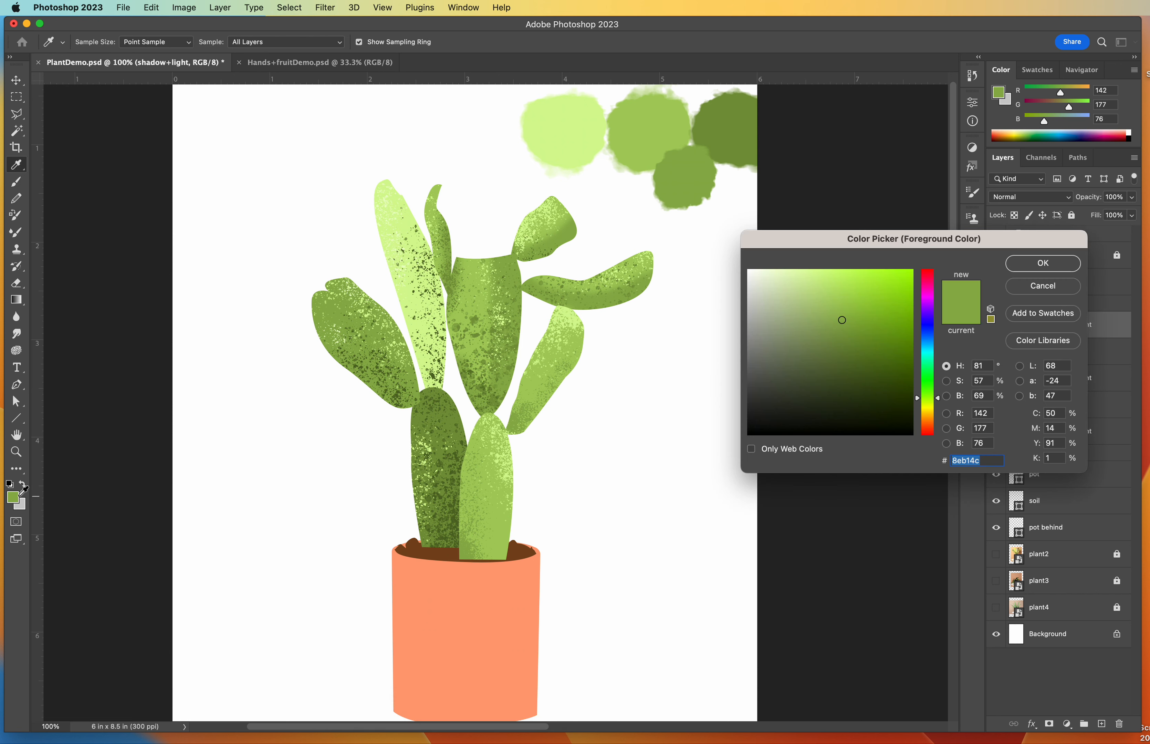
click(710, 131)
click(436, 370)
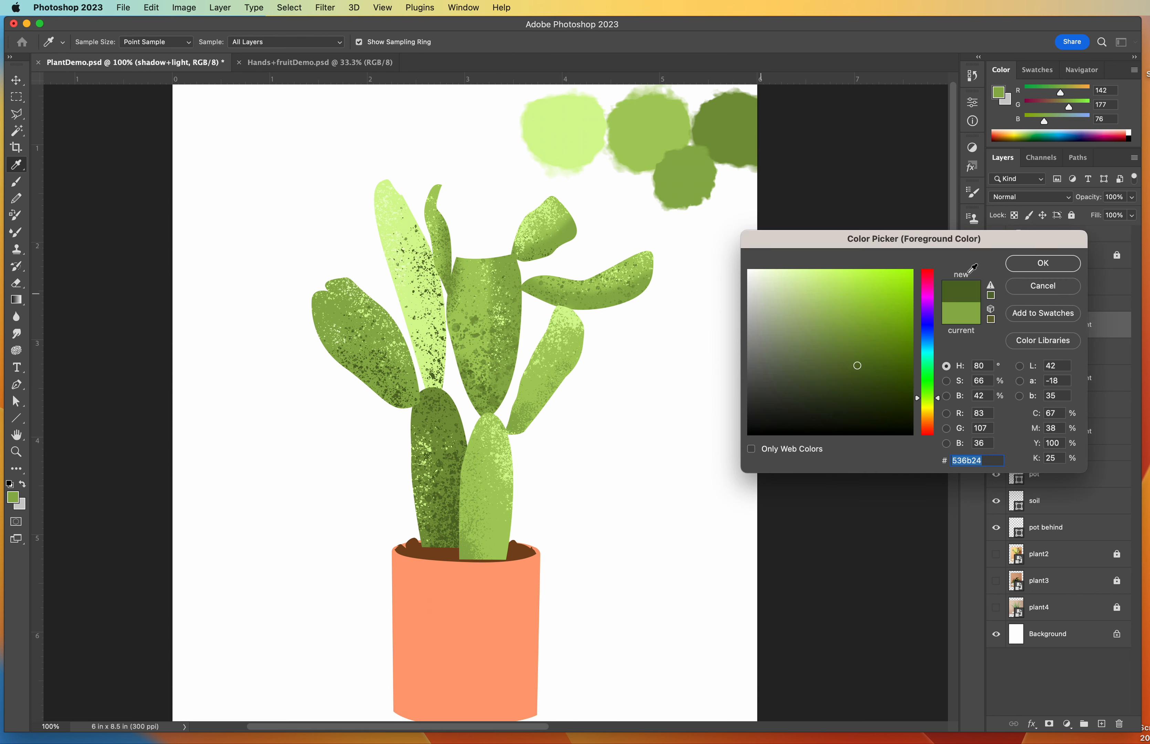
click(1042, 263)
drag(466, 458, 488, 570)
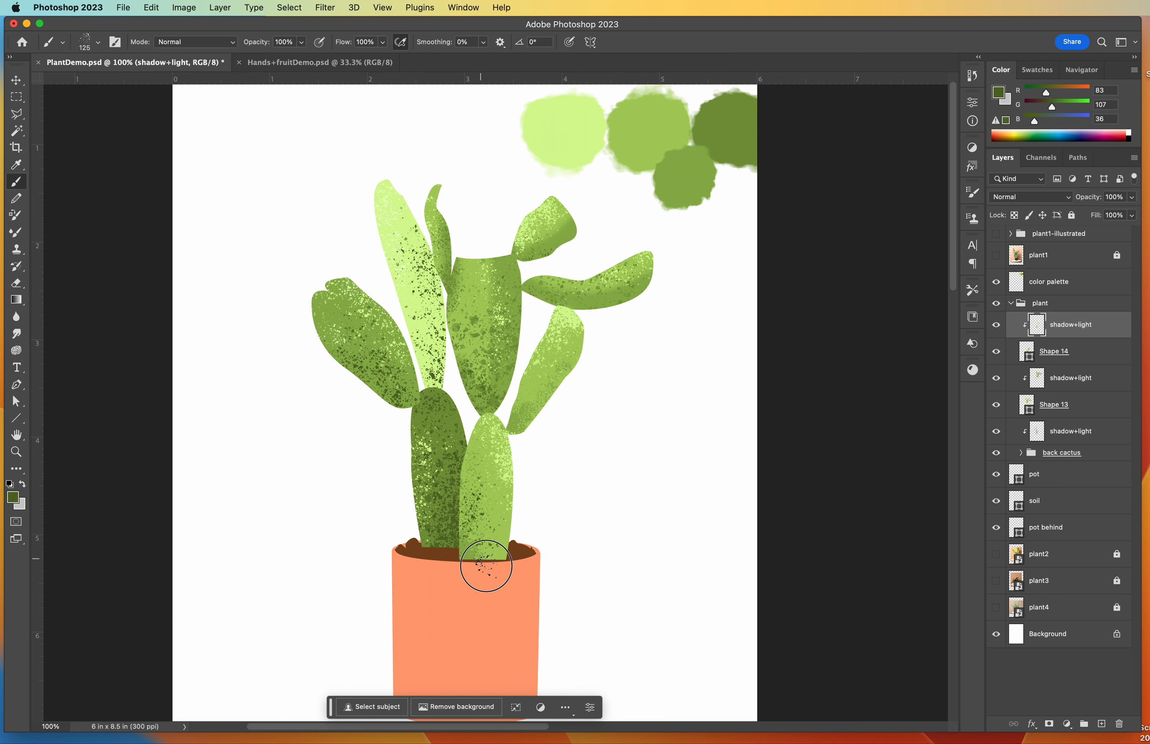
Step: Examine the potted cactus and select the soil, pot behind and pot layers in turn, ending on pot
key(super+minus)
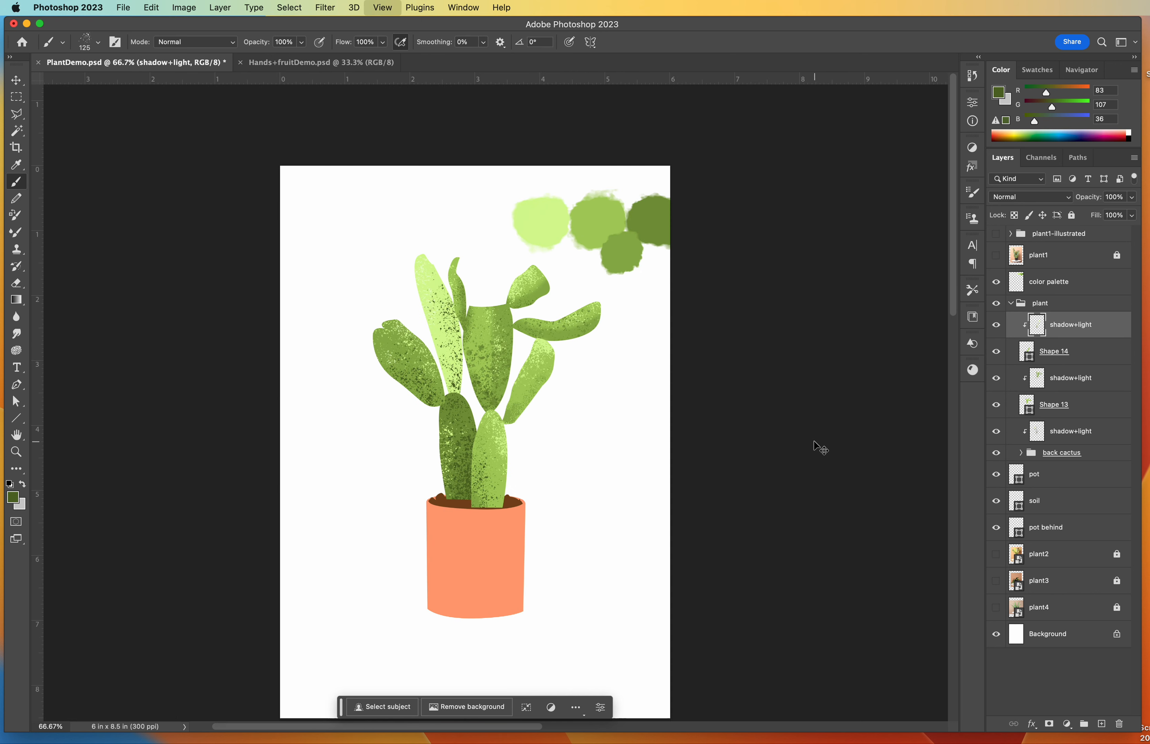
click(15, 79)
key(super+equal)
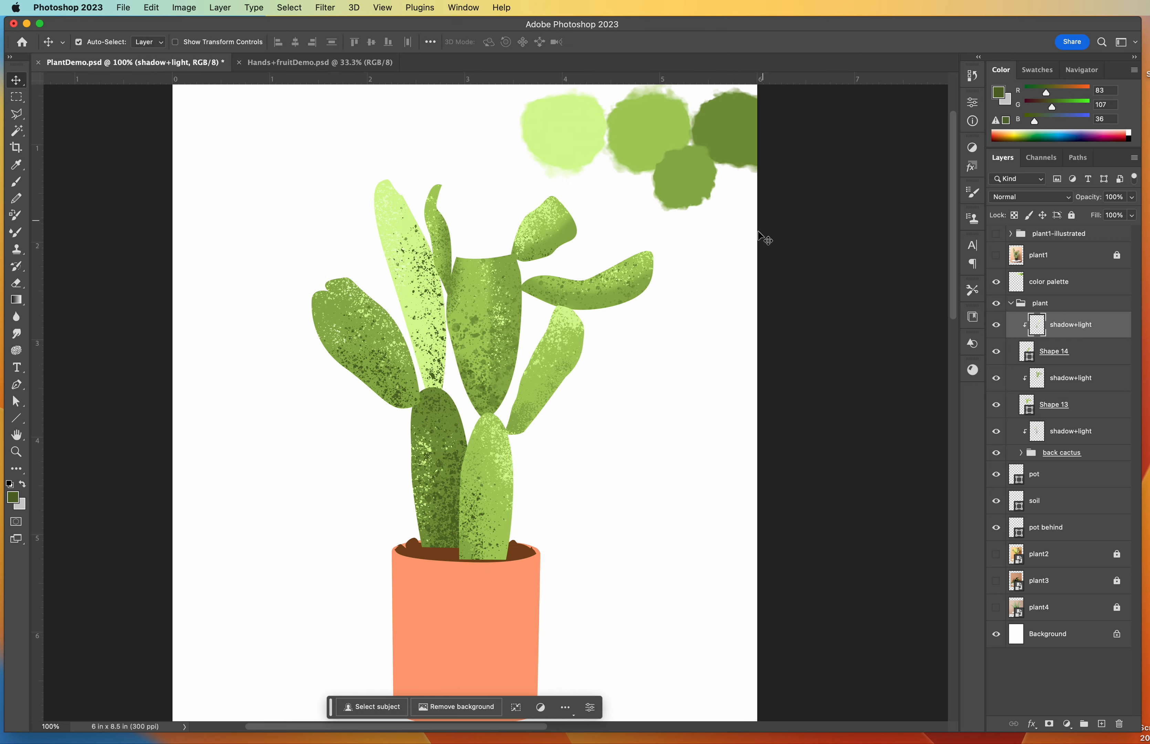
scroll(822, 247, down, 1)
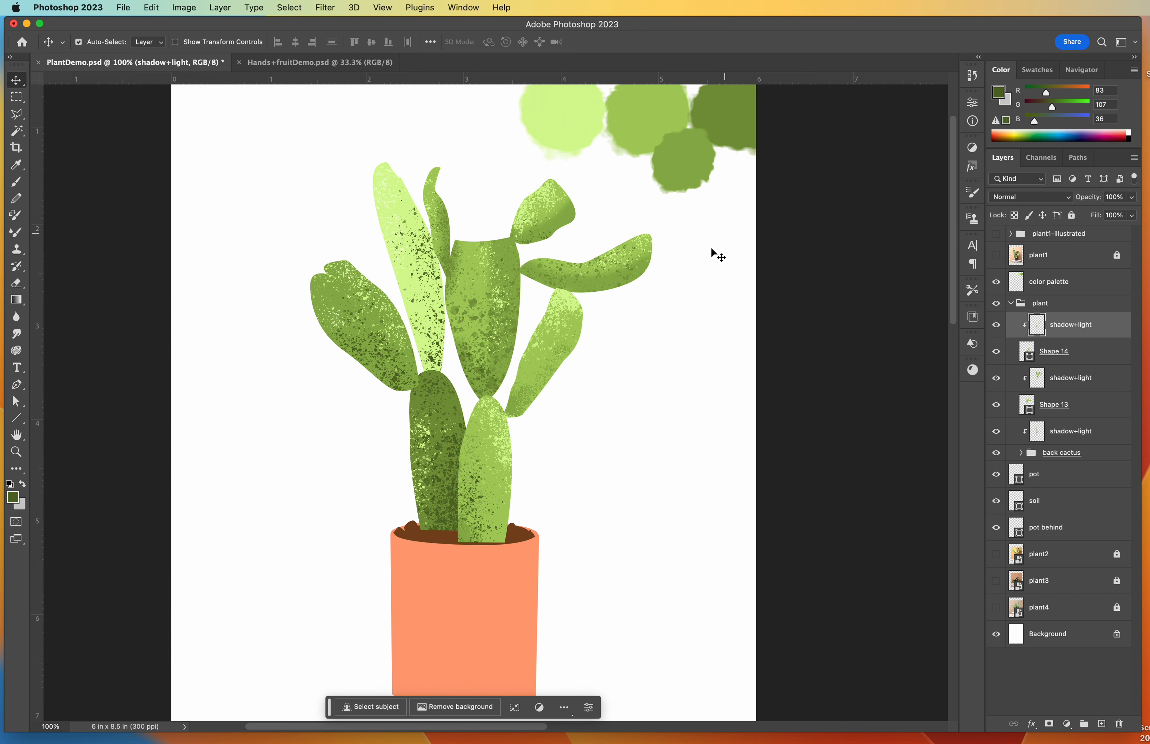
drag(719, 346, 740, 256)
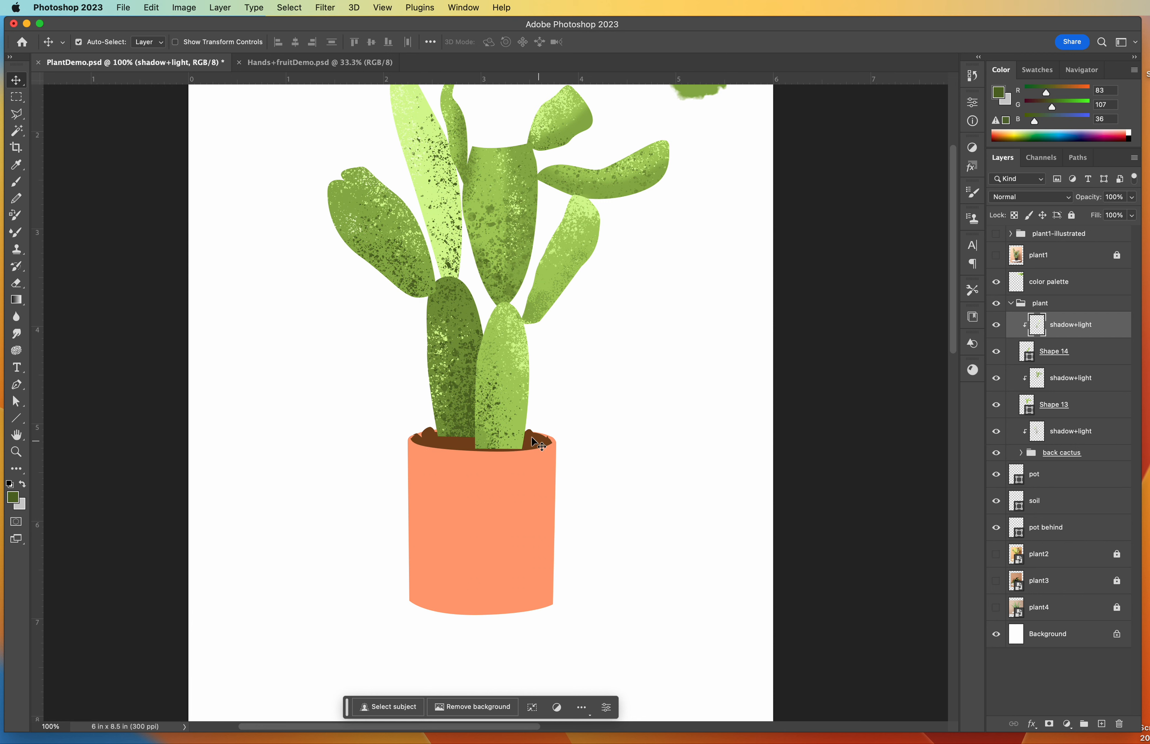
click(1076, 503)
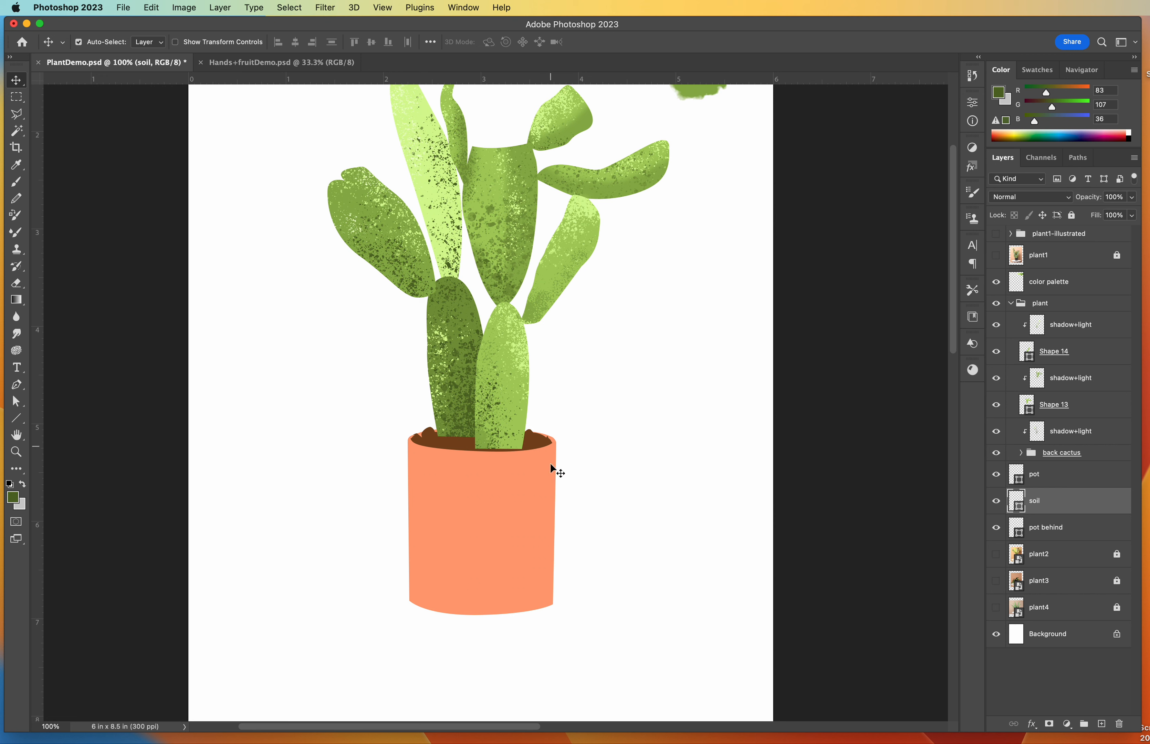
click(1071, 529)
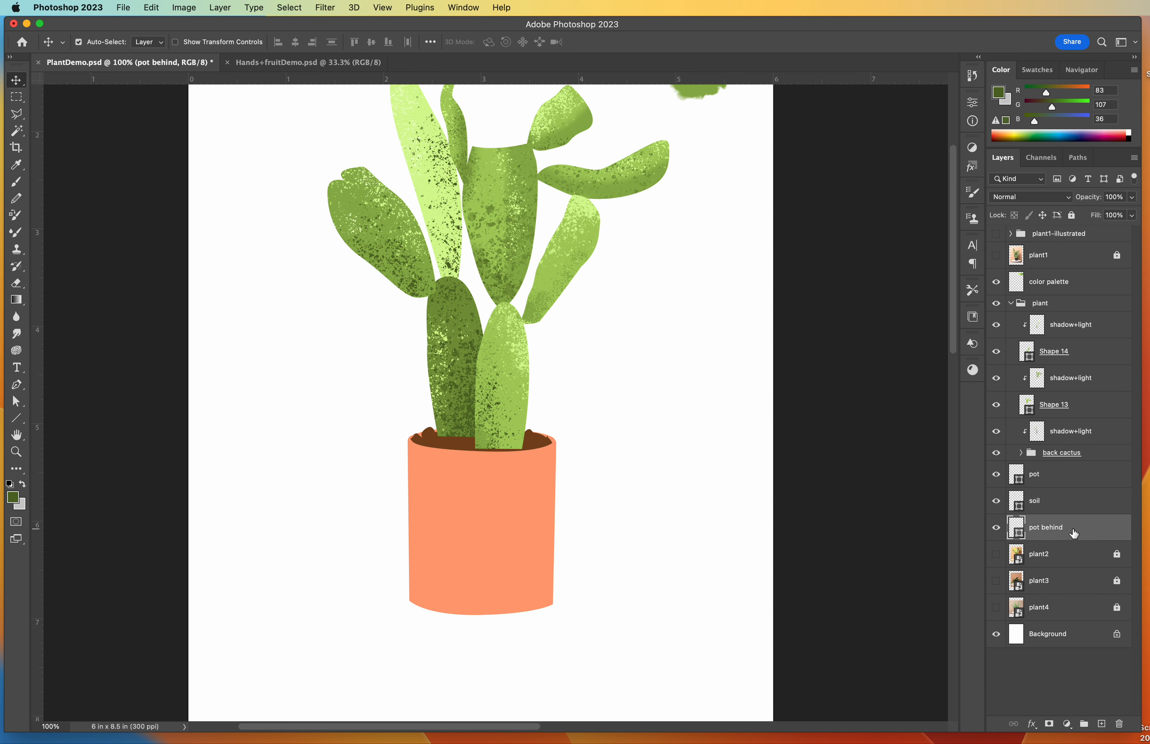
click(1058, 473)
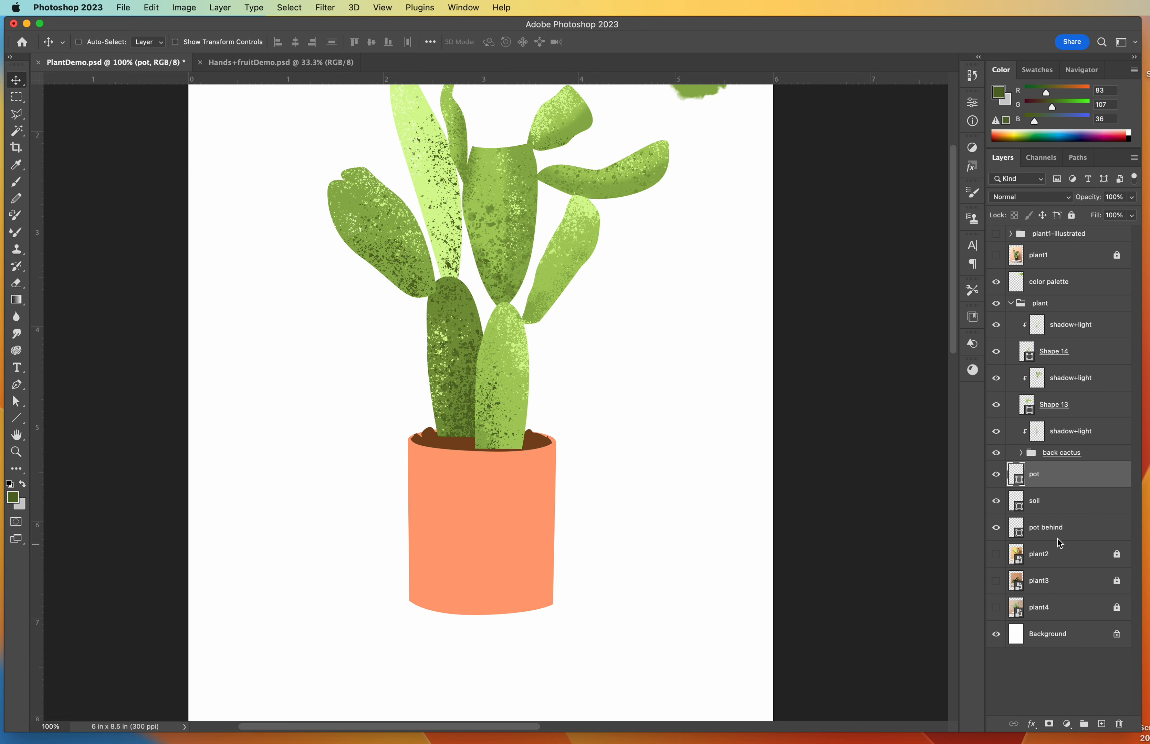
Step: Show the plant1-illustrated group to view the finished plant scene with its table and background
key(super+minus)
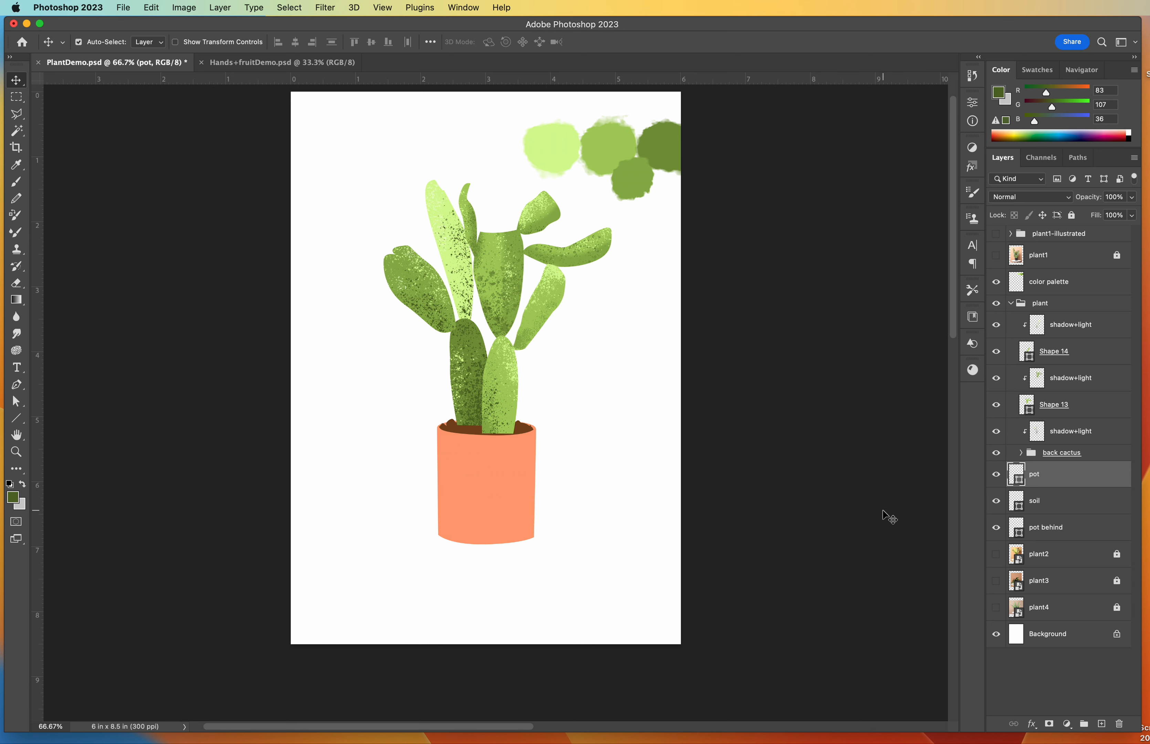
click(996, 236)
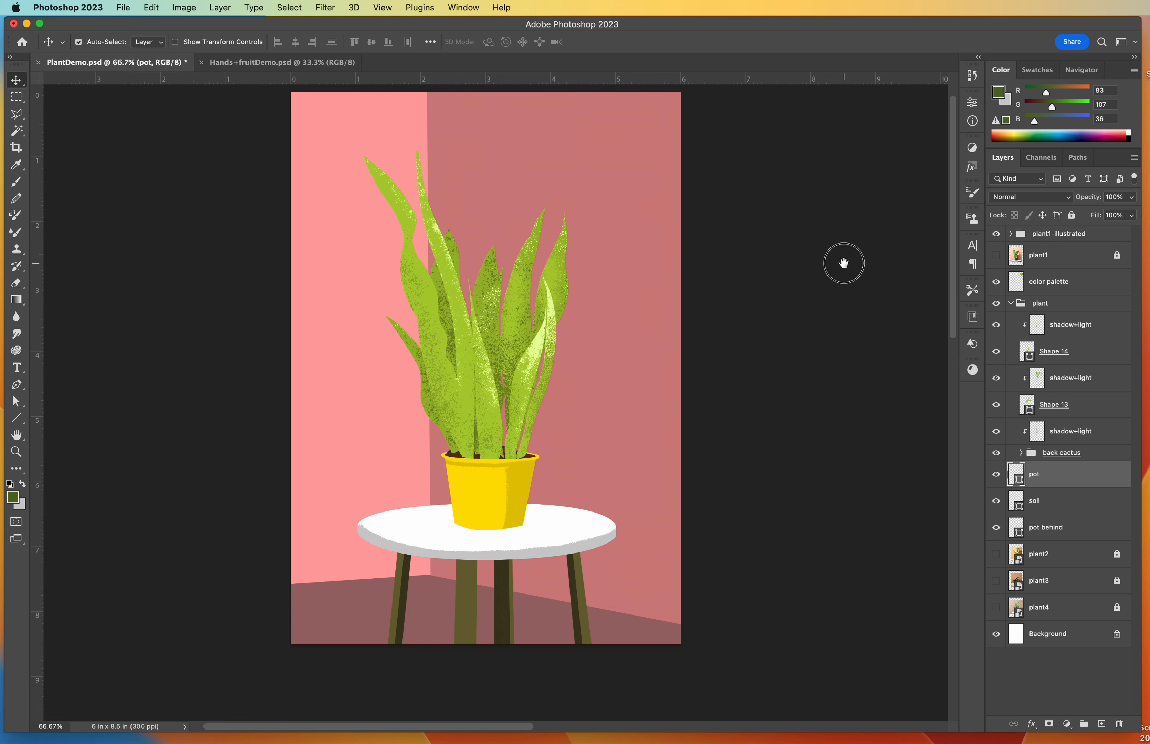
drag(844, 264, 827, 280)
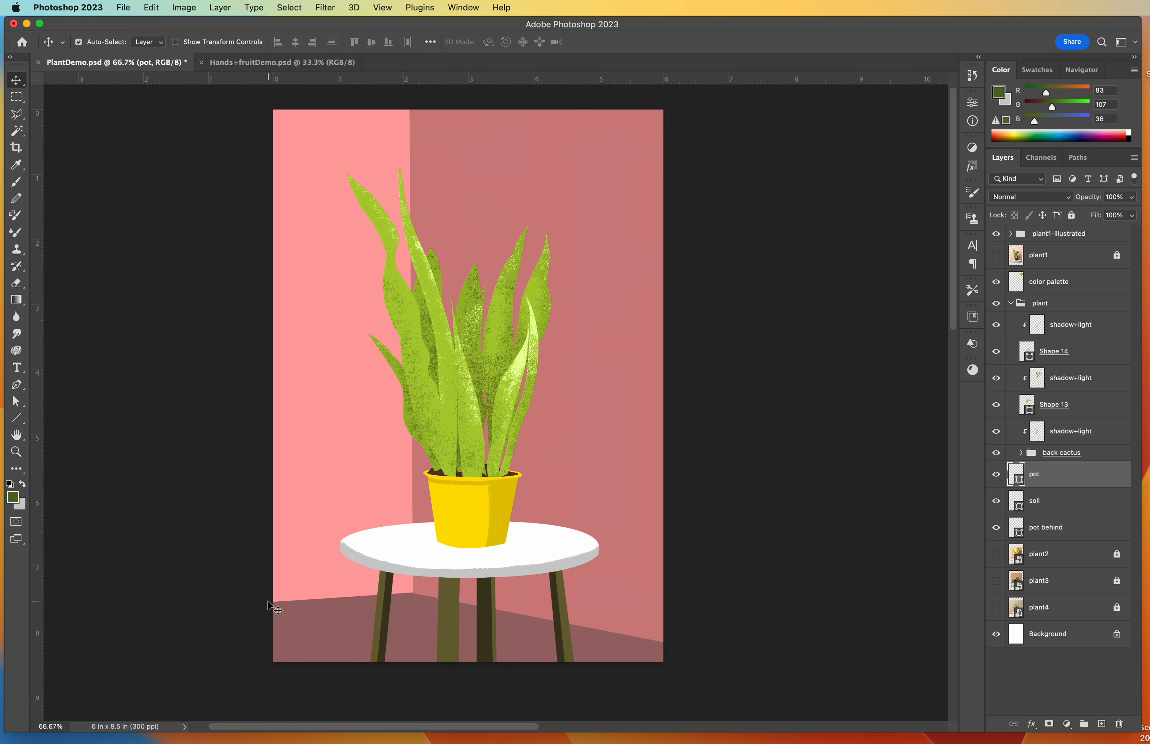
Step: Outline the light pink wall section with a Polygonal Lasso selection along its corner and floor edges, and clear the selection
click(16, 113)
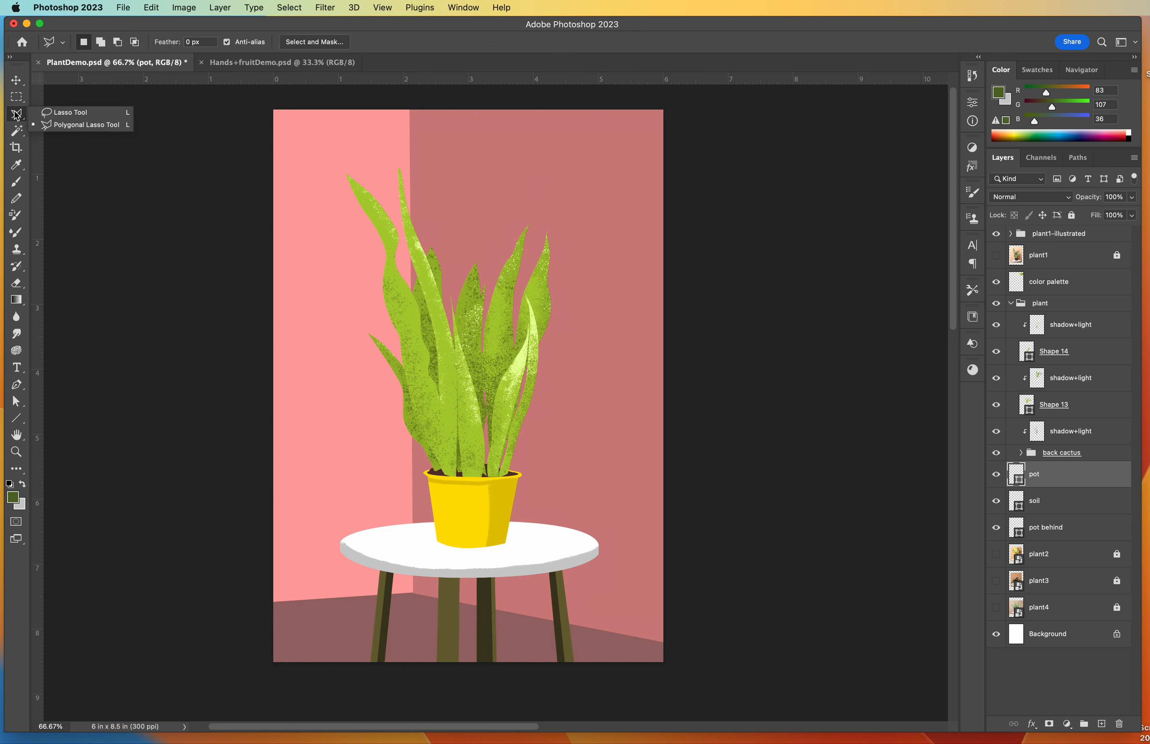
click(42, 124)
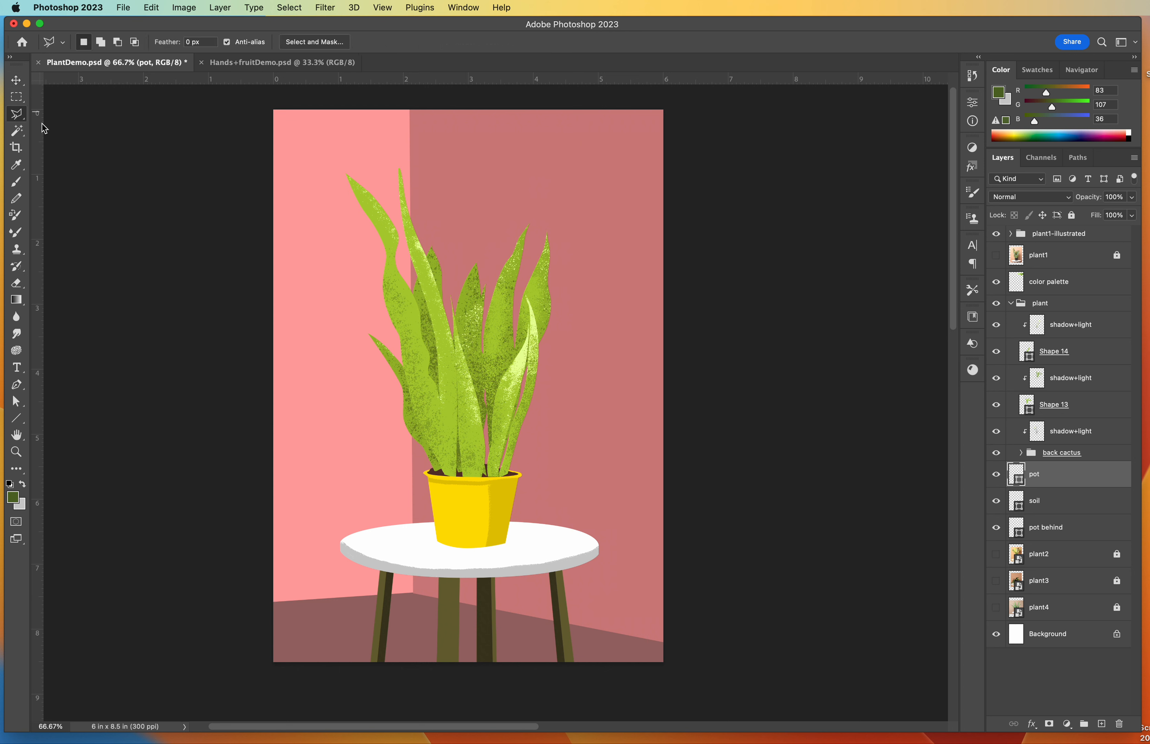
click(412, 107)
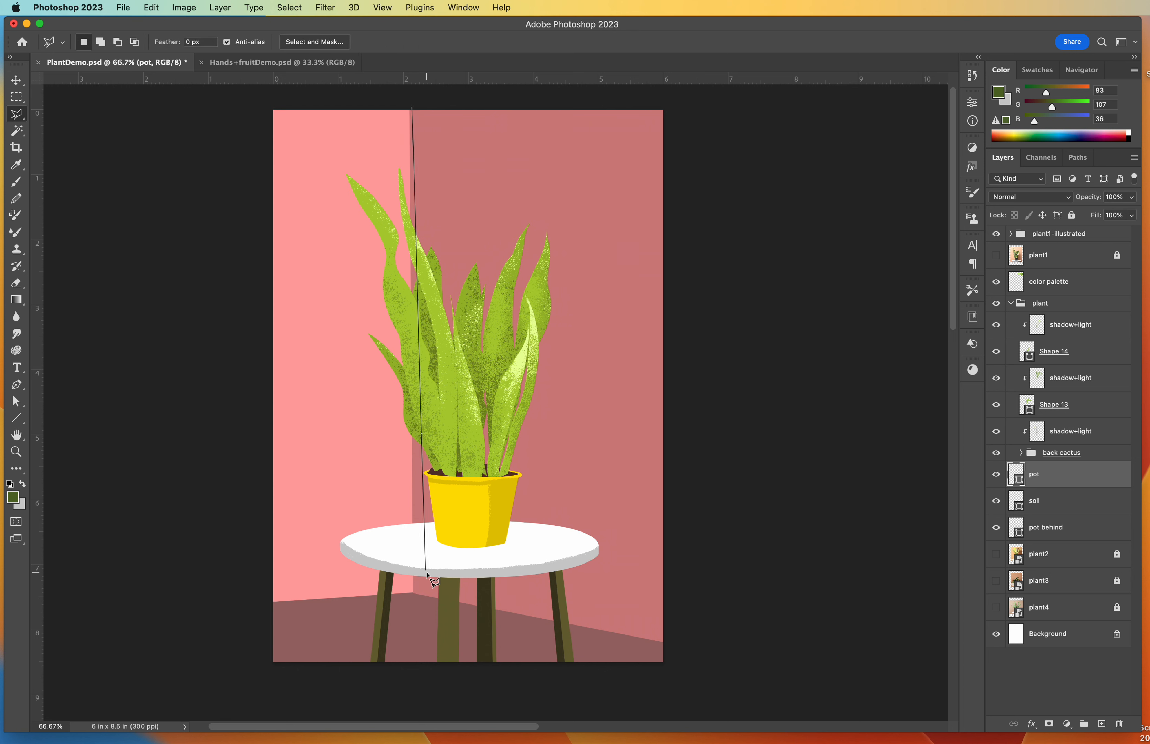
click(413, 593)
click(208, 611)
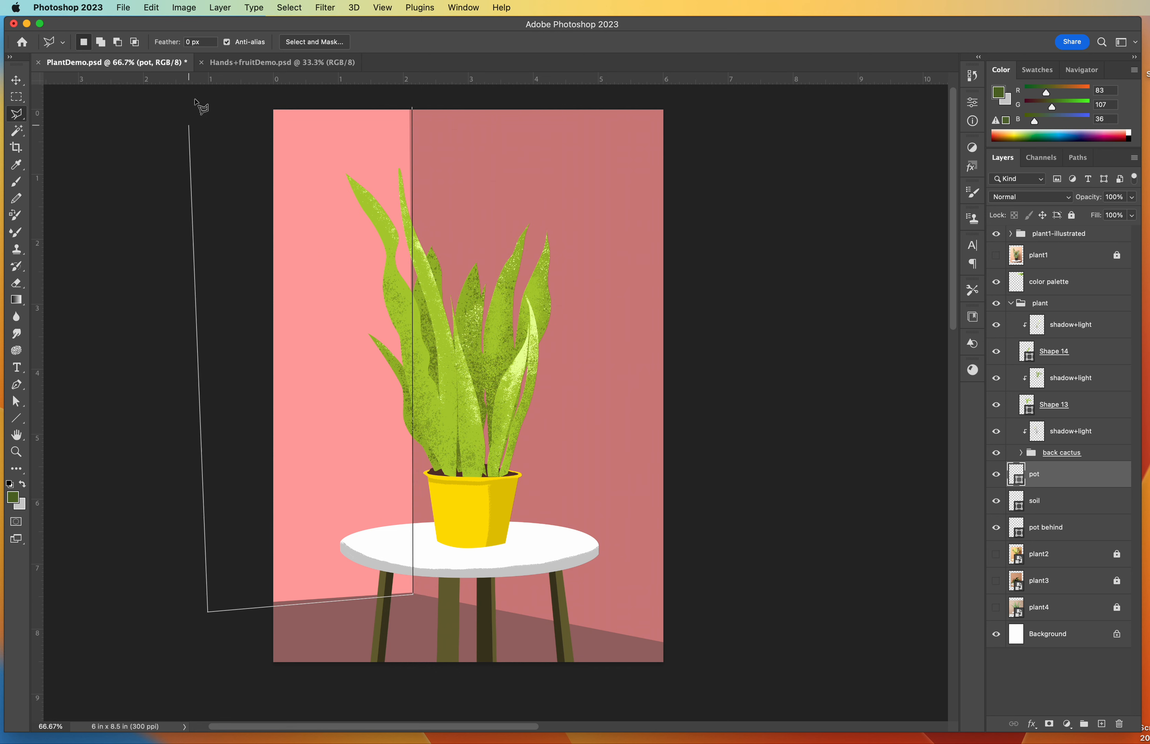
click(249, 88)
click(396, 97)
click(410, 105)
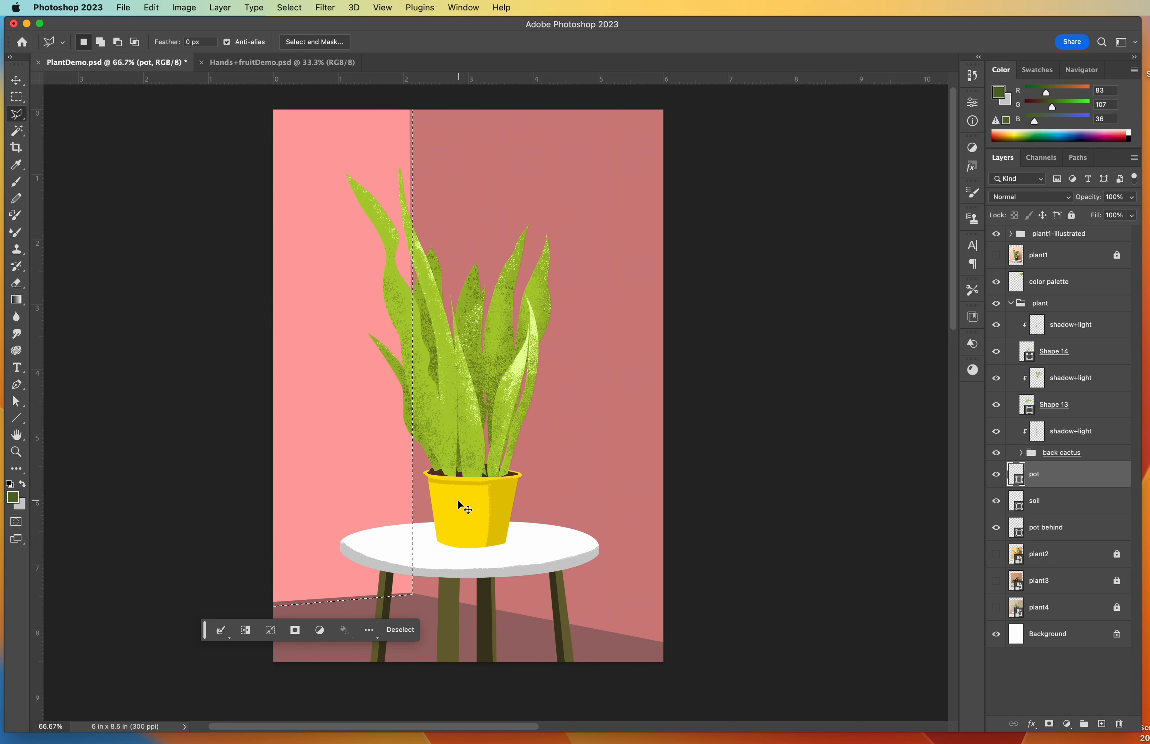
key(super+d)
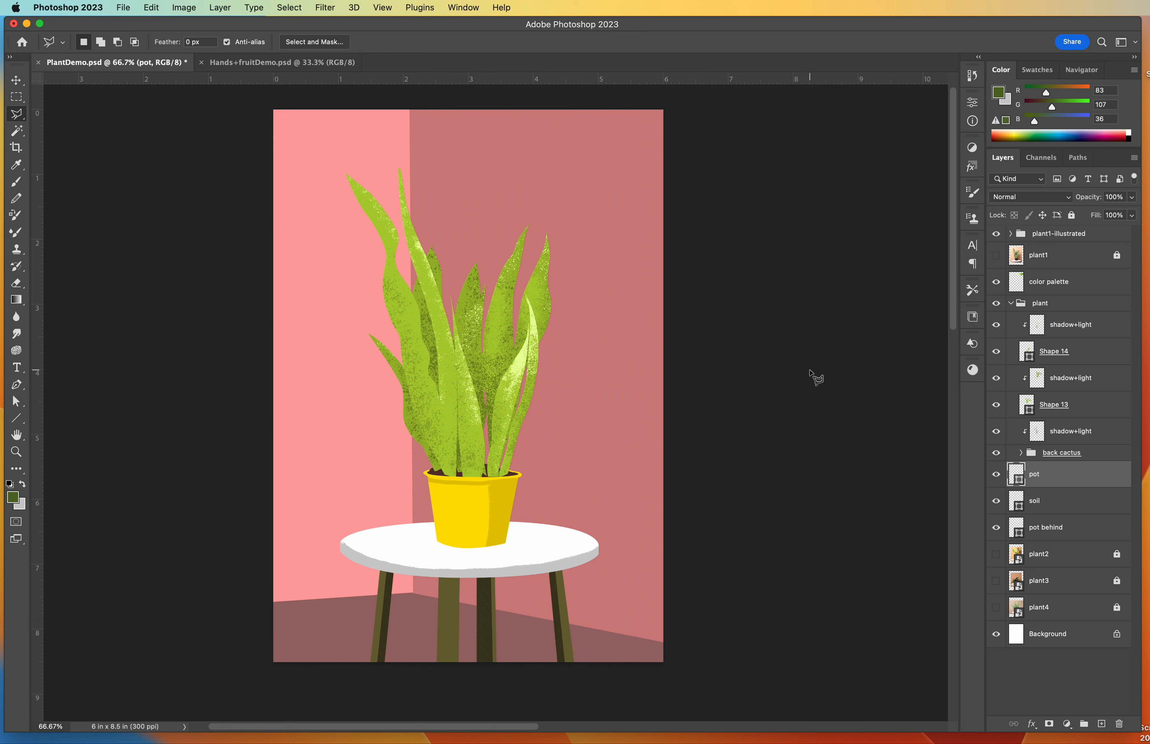
click(16, 81)
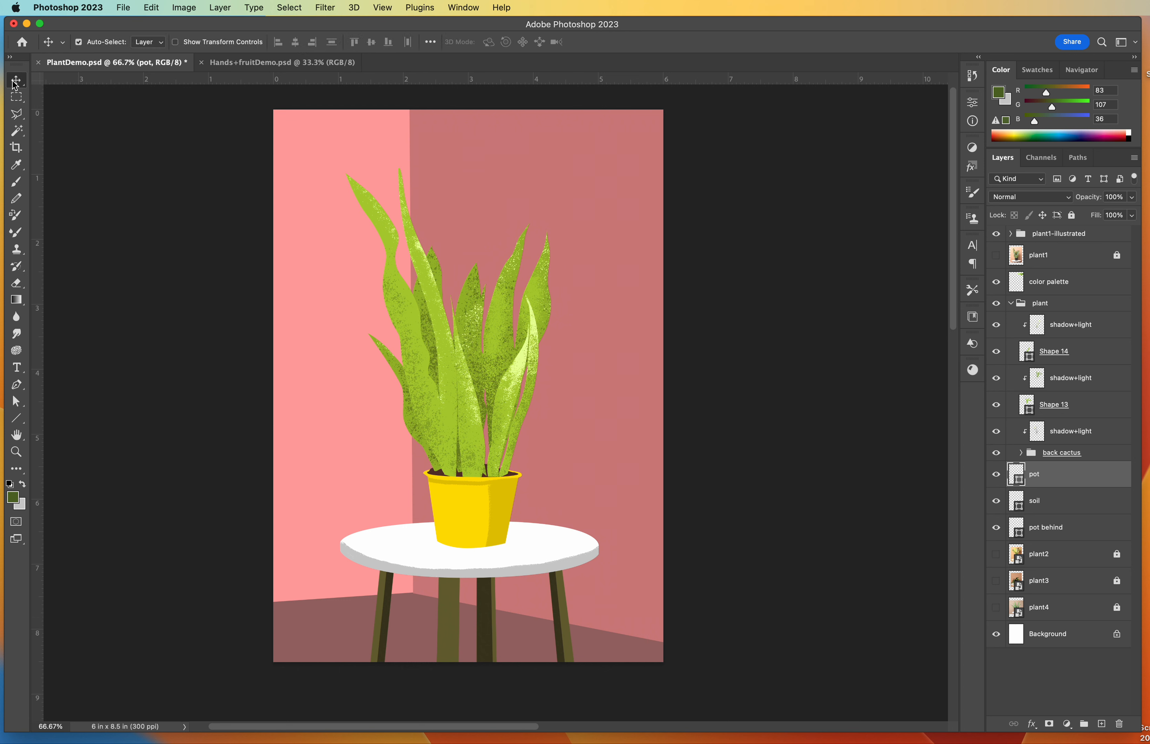